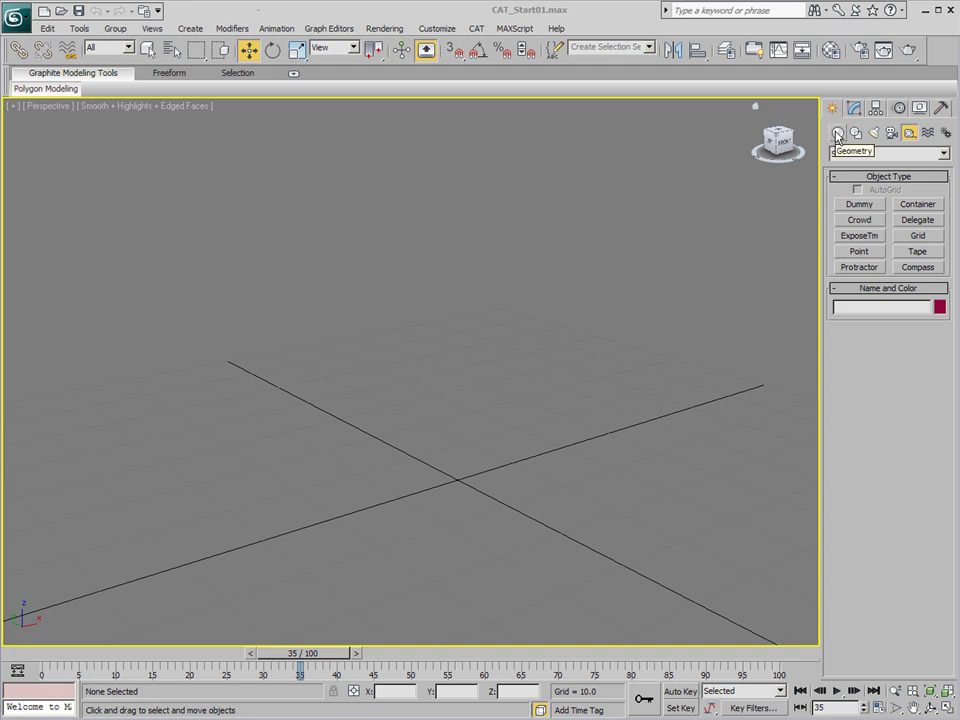
- Create a CATParent with no preset at the grid origin, sized to a CAT Units Scale of about 0.24
{"action": "left_click", "coordinate": [838, 135]}
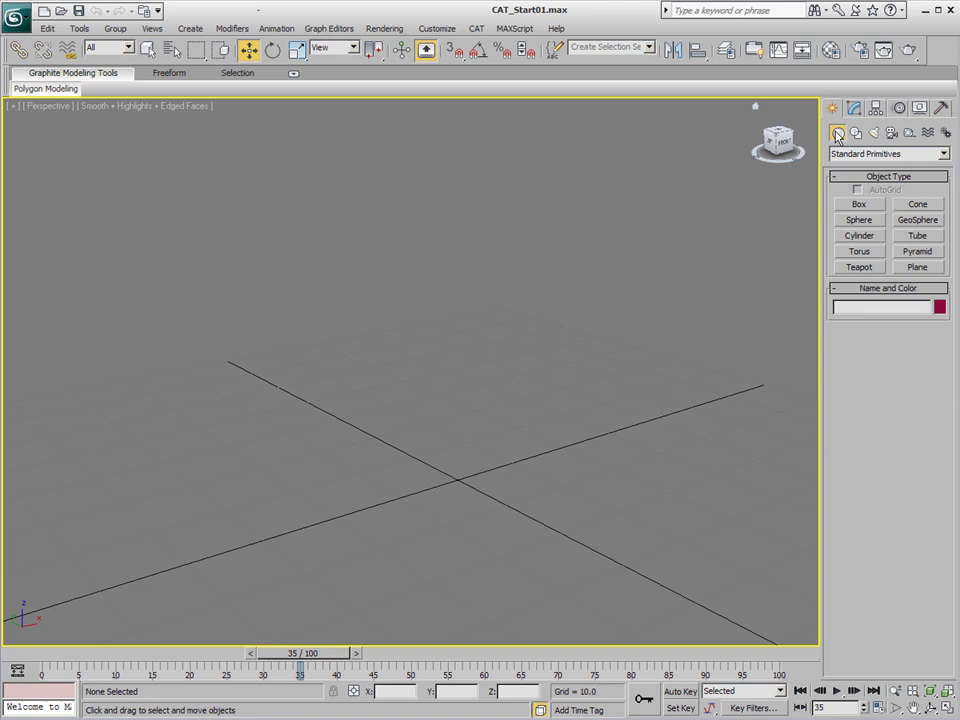
{"action": "left_click", "coordinate": [909, 134]}
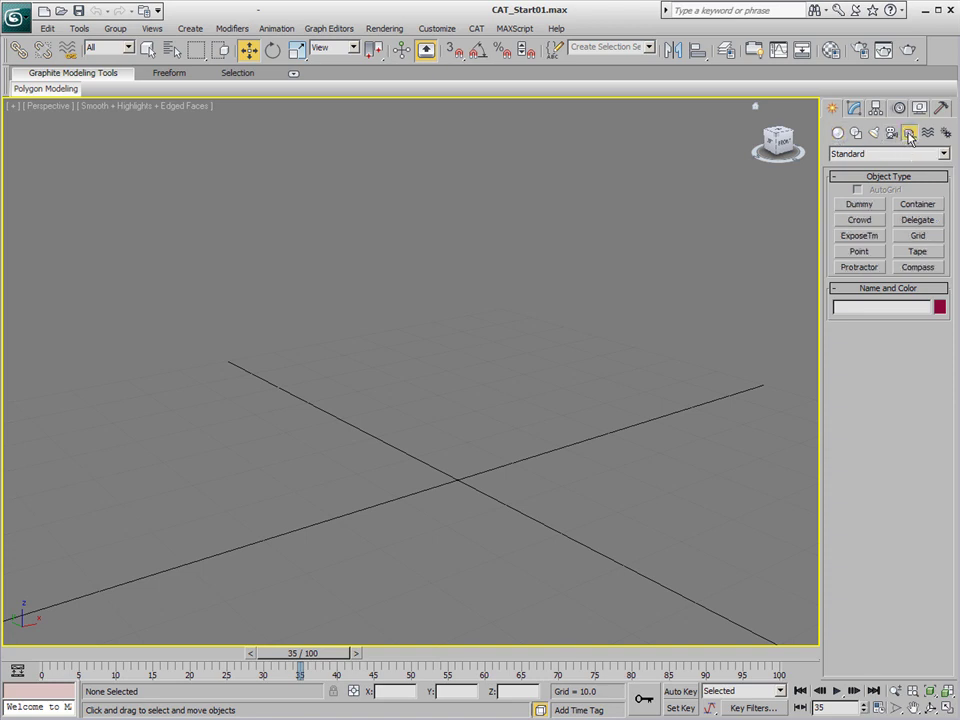
{"action": "left_click", "coordinate": [904, 154]}
{"action": "left_click", "coordinate": [854, 245]}
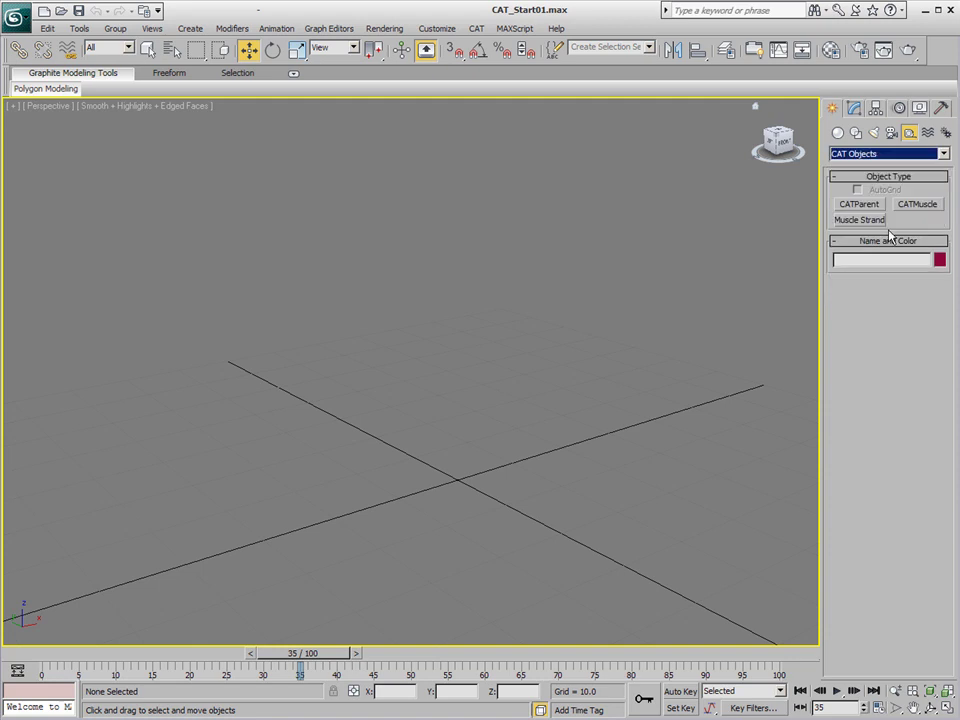
{"action": "left_click", "coordinate": [859, 205]}
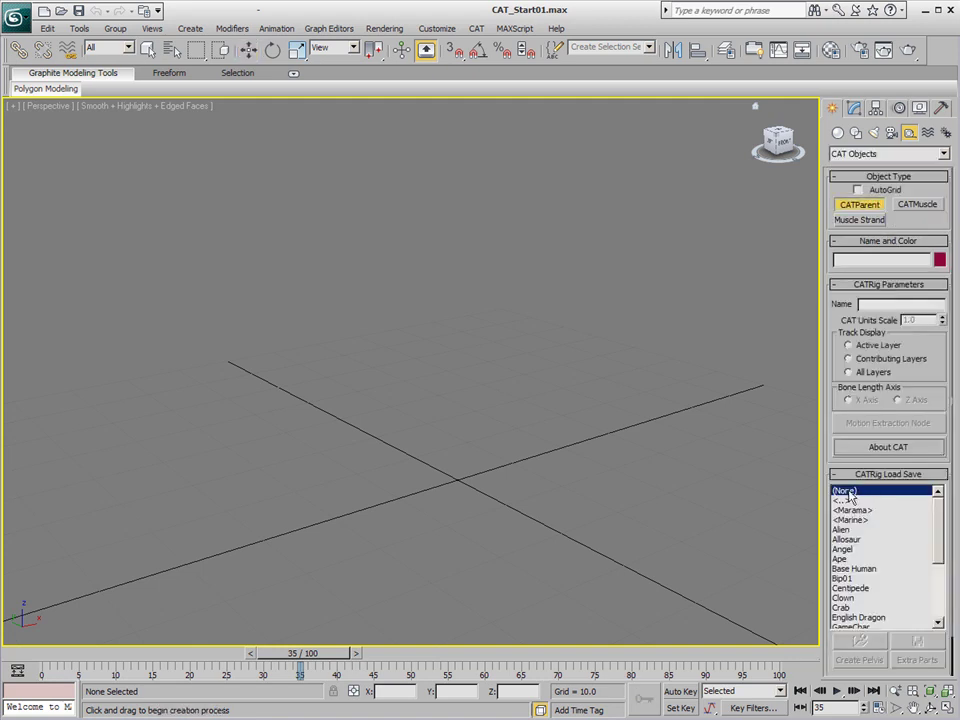
{"action": "left_click", "coordinate": [461, 482]}
{"action": "left_click_drag", "start_coordinate": [461, 482], "coordinate": [473, 375]}
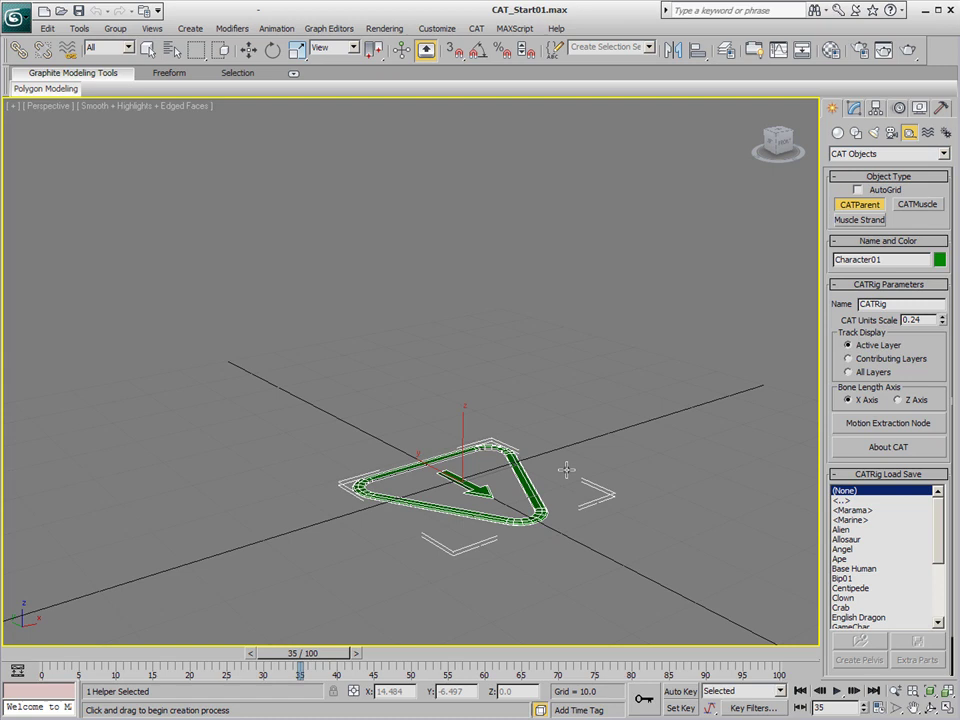
{"action": "key", "text": "w"}
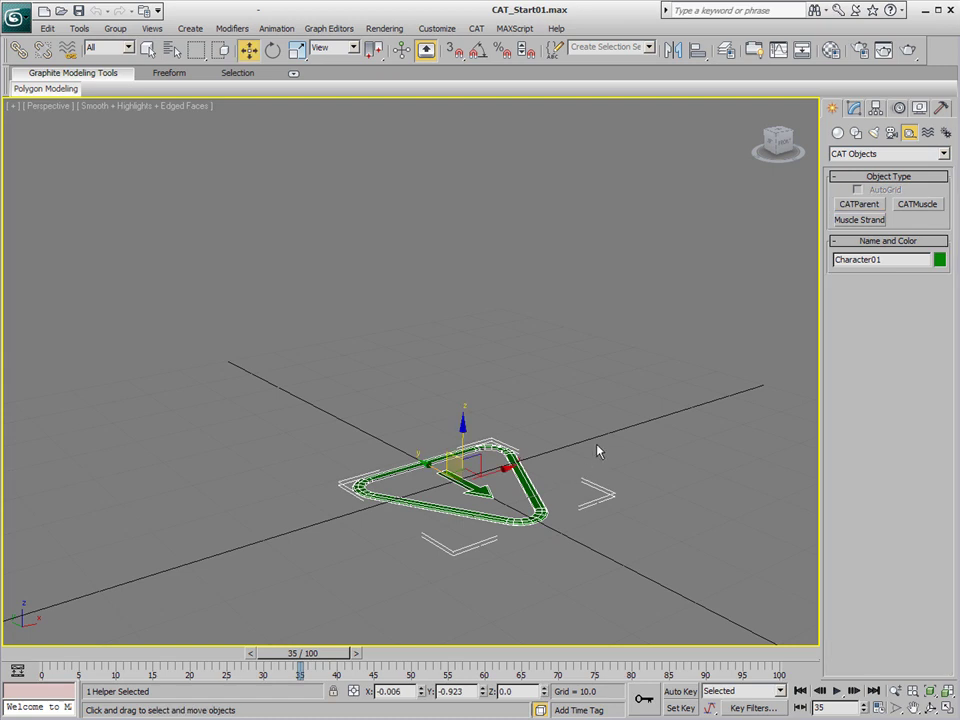
- Create the rig's pelvis from the CATParent and lower it to about 14 units above the grid
{"action": "left_click", "coordinate": [855, 107]}
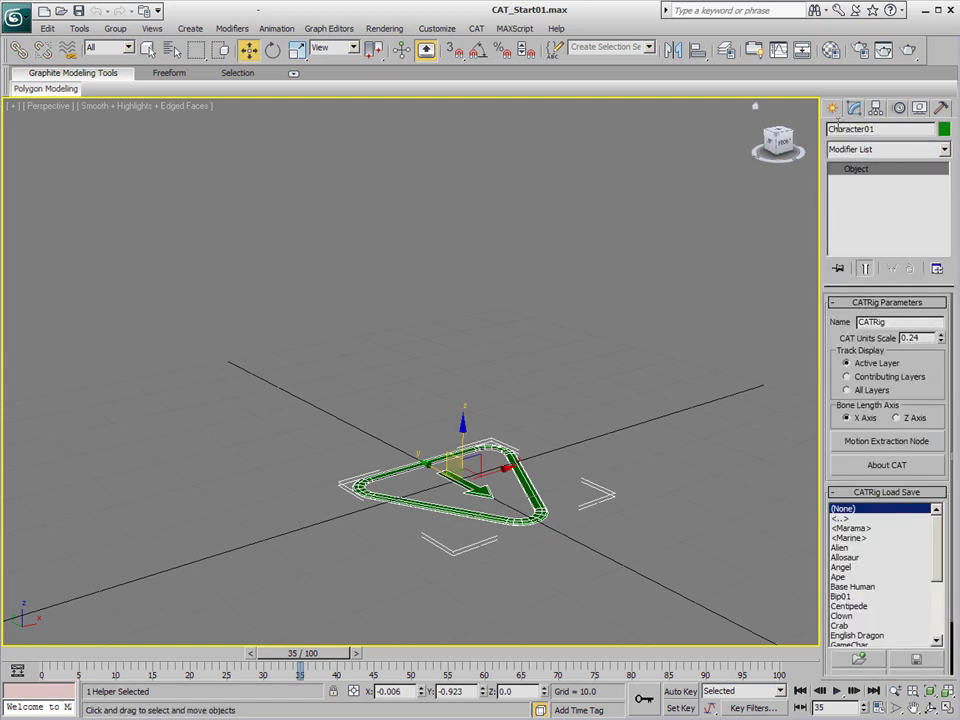
{"action": "left_click_drag", "start_coordinate": [938, 392], "coordinate": [930, 331]}
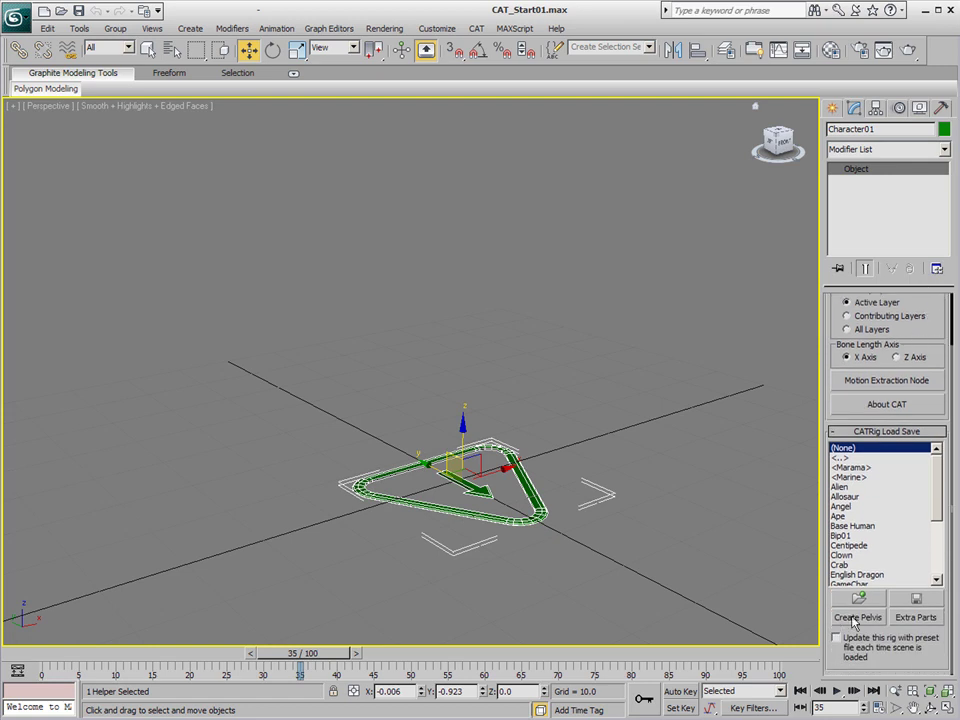
{"action": "left_click", "coordinate": [853, 619]}
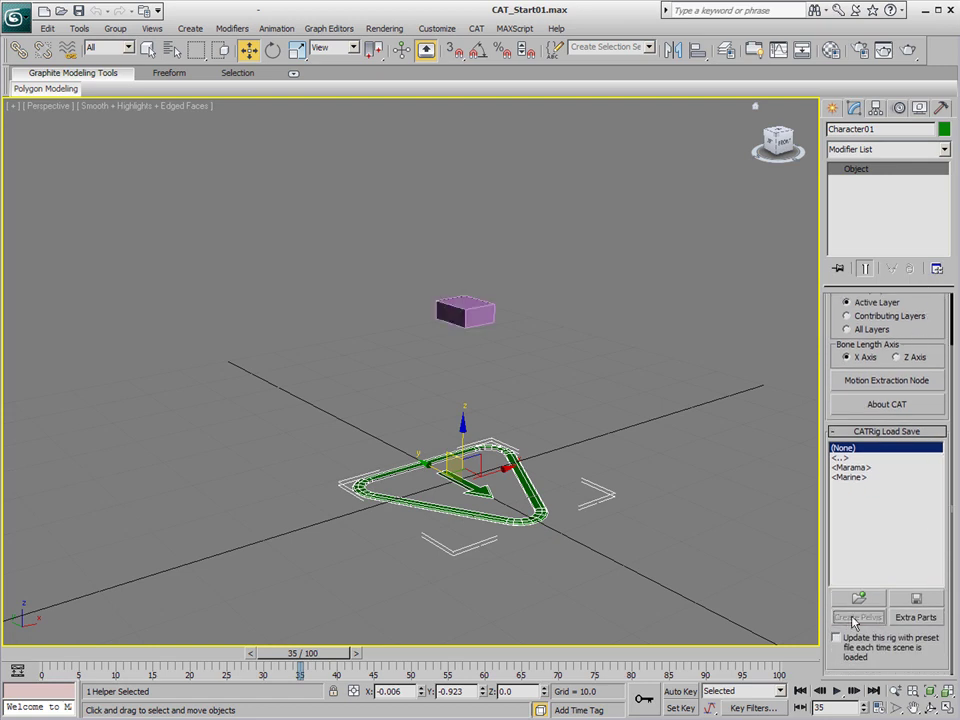
{"action": "left_click", "coordinate": [465, 312]}
{"action": "left_click_drag", "start_coordinate": [466, 264], "coordinate": [466, 318]}
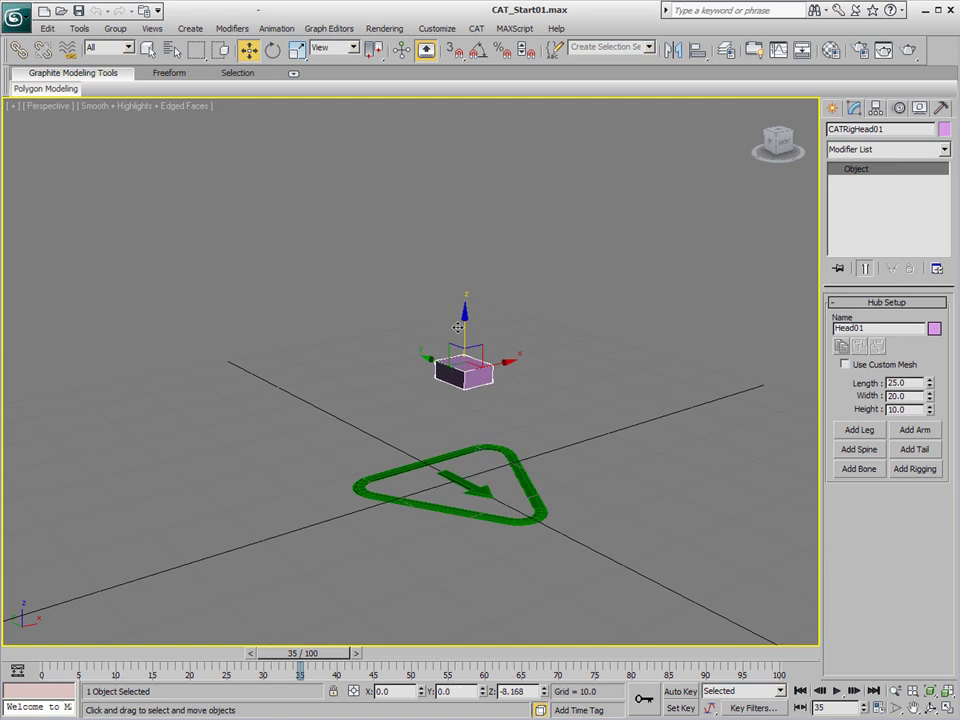
- Add a leg to the pelvis
{"action": "middle_click_drag", "start_coordinate": [541, 569], "coordinate": [752, 483], "text": "alt"}
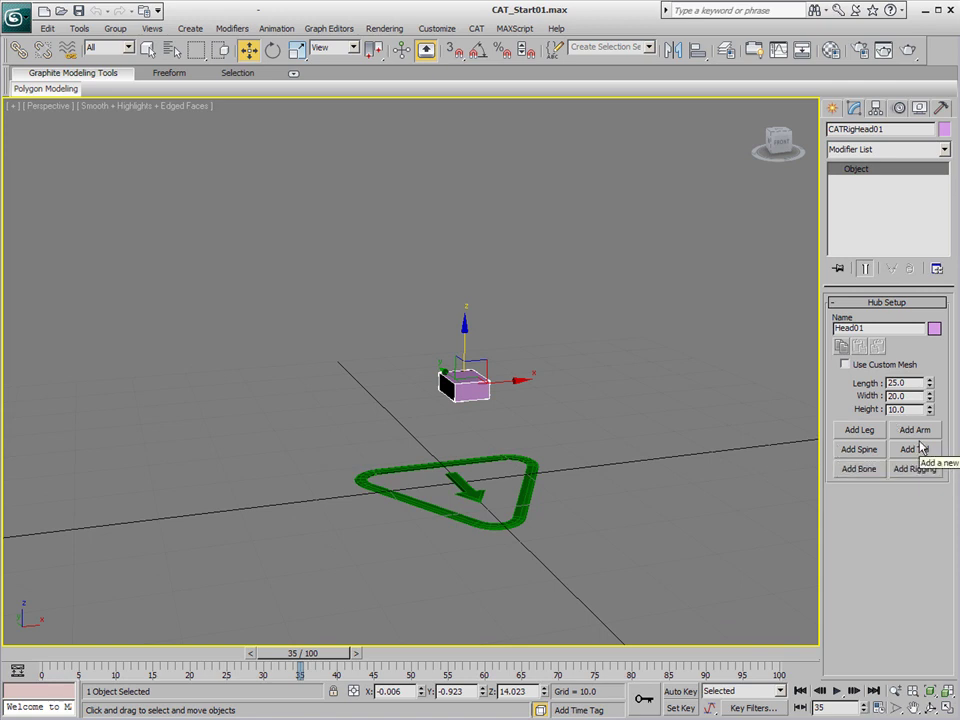
{"action": "left_click", "coordinate": [866, 434]}
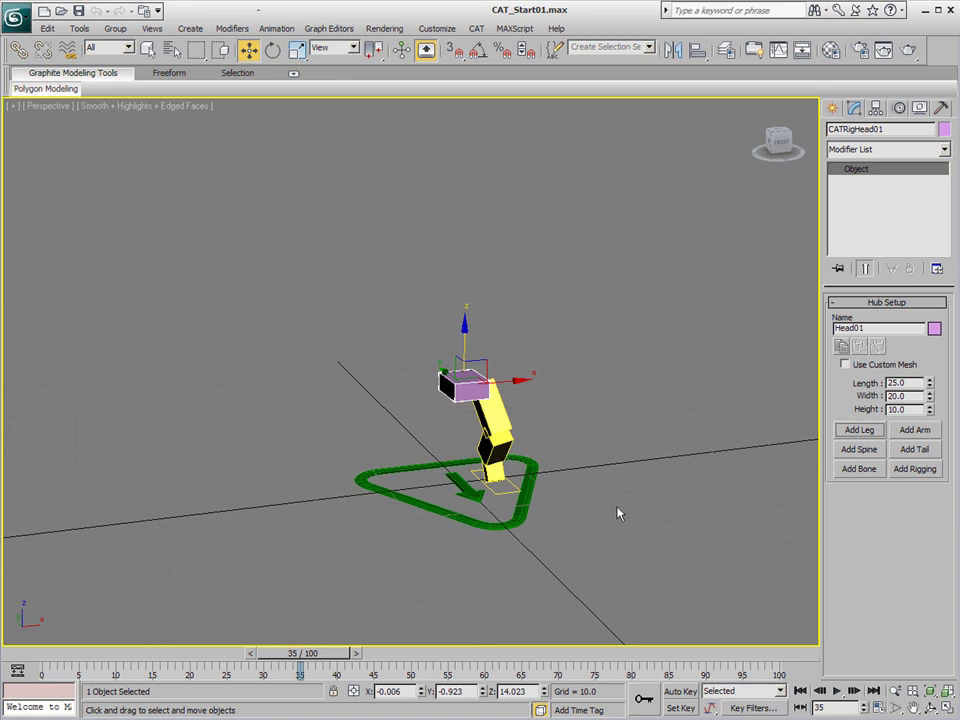
{"action": "mouse_move", "coordinate": [598, 538]}
{"action": "middle_mouse_down", "text": "alt"}
{"action": "mouse_move", "coordinate": [572, 538]}
{"action": "mouse_move", "coordinate": [583, 536]}
{"action": "middle_mouse_up", "text": "alt"}
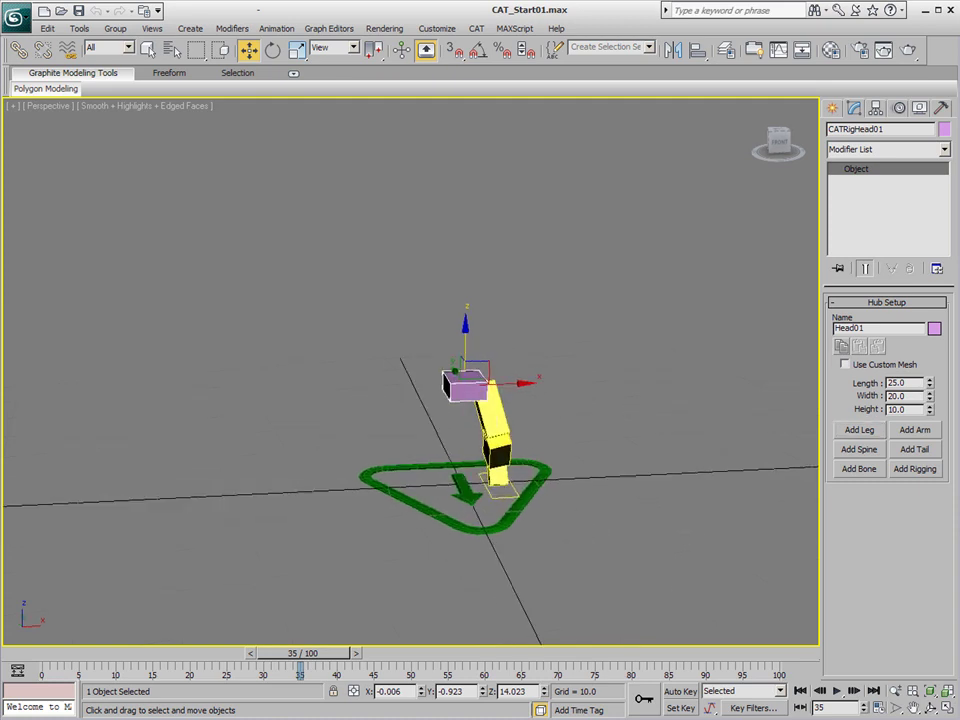
{"action": "scroll", "coordinate": [583, 536], "scroll_direction": "up", "scroll_amount": 5}
{"action": "scroll", "coordinate": [595, 548], "scroll_direction": "down", "scroll_amount": 4}
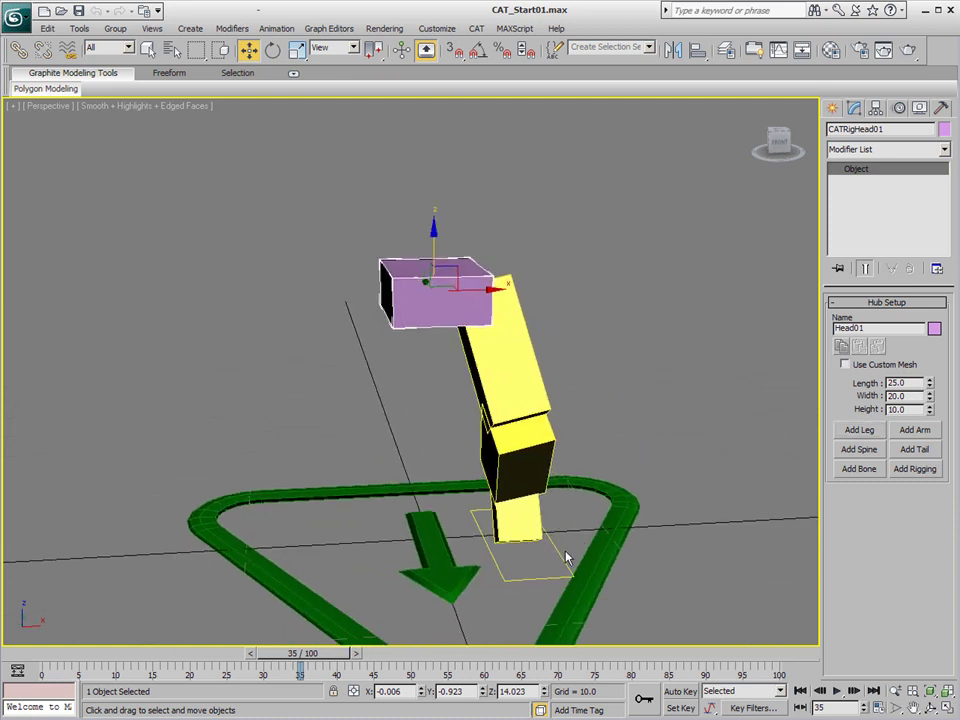
- Rotate the leg's foot platform to point outward, and move it away from the body to about X 9.4
{"action": "left_click", "coordinate": [560, 558]}
{"action": "right_click", "coordinate": [555, 551]}
{"action": "left_click", "coordinate": [583, 568]}
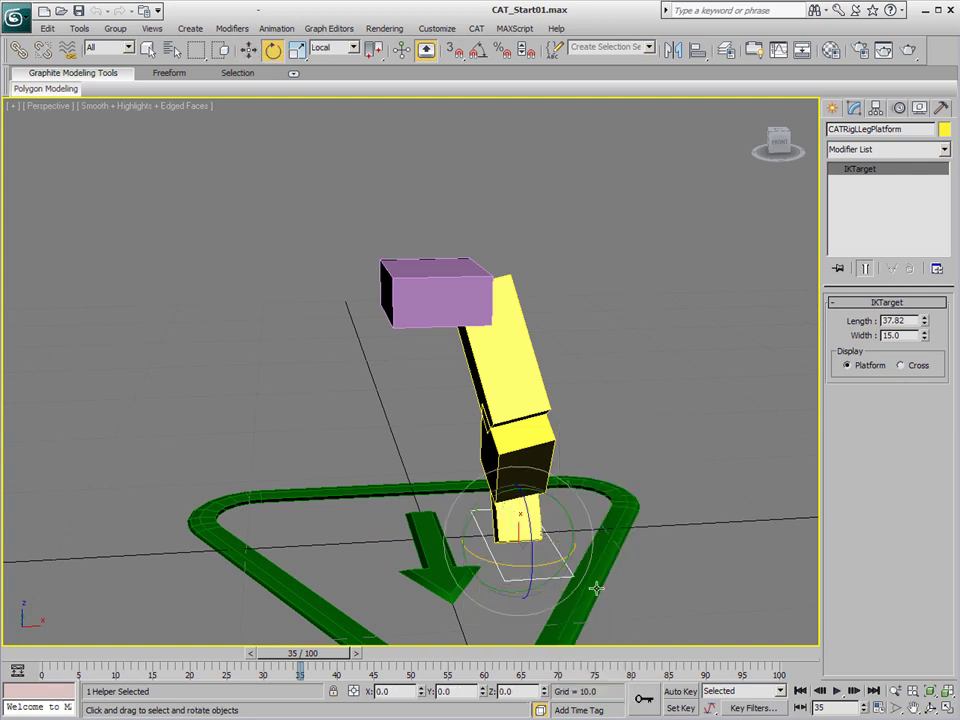
{"action": "left_click_drag", "start_coordinate": [550, 557], "coordinate": [575, 518]}
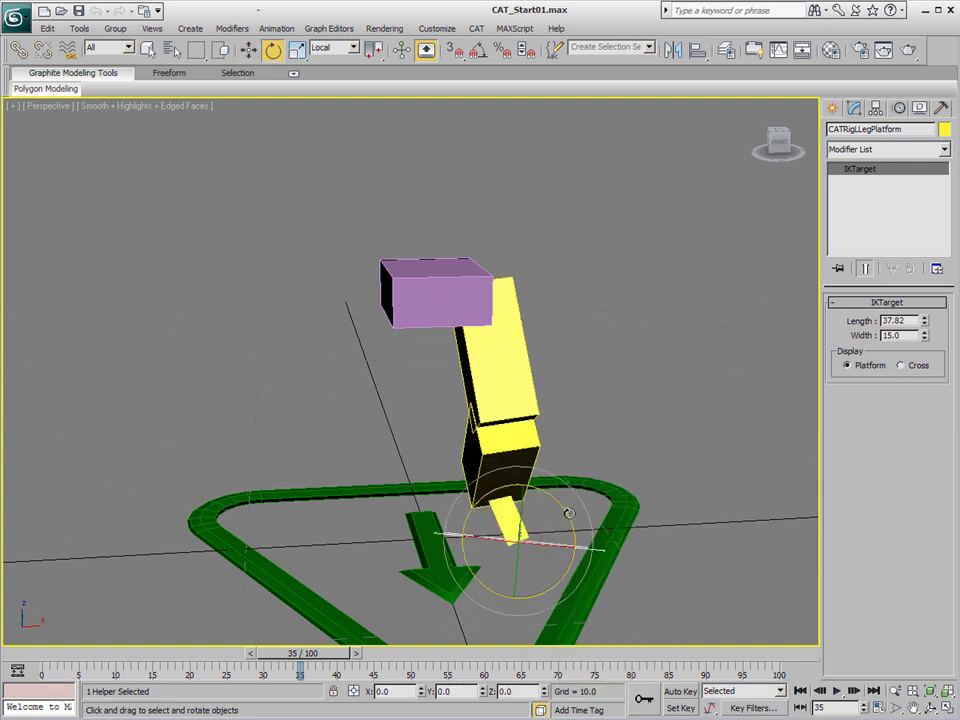
{"action": "right_click", "coordinate": [549, 514]}
{"action": "left_click", "coordinate": [566, 523]}
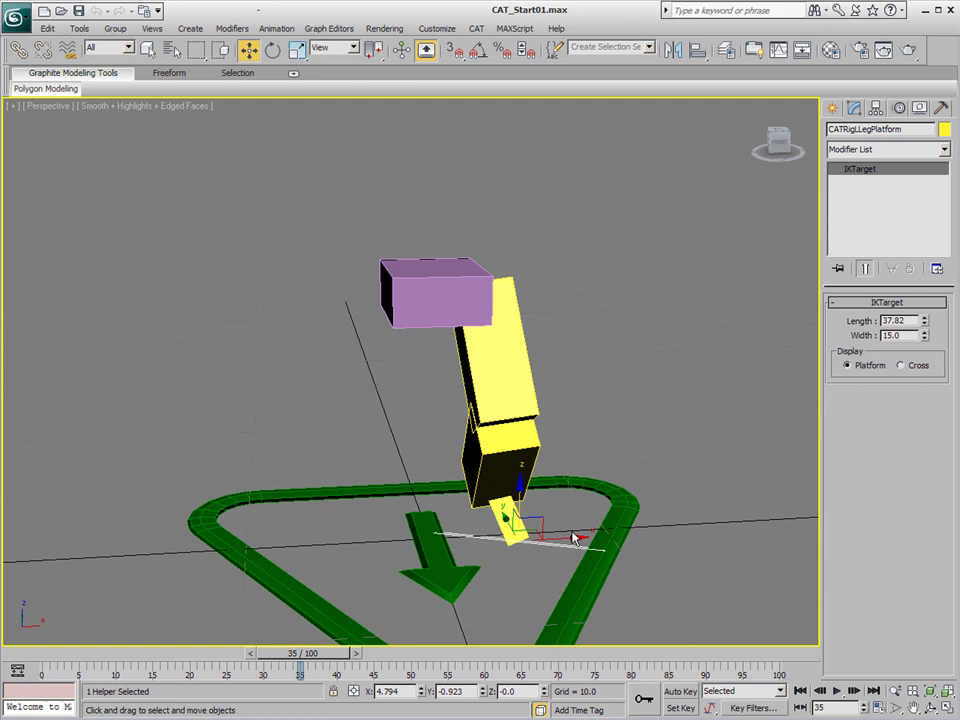
{"action": "left_click_drag", "start_coordinate": [567, 538], "coordinate": [653, 535]}
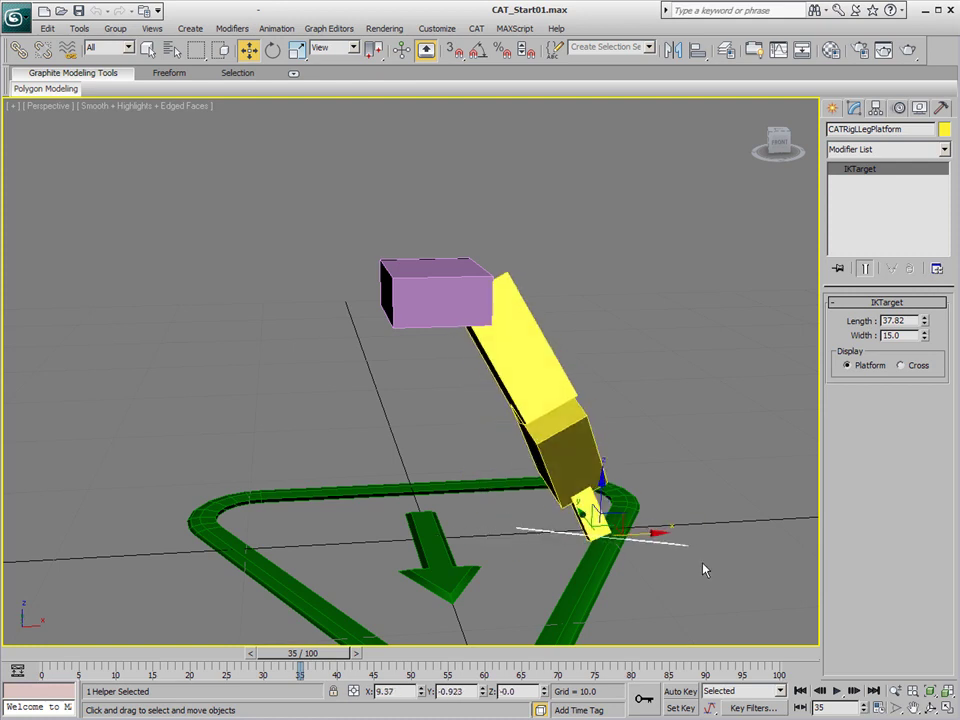
- Rotate the upper and lower leg bones so the knee bends up and outward from the pelvis
{"action": "middle_click_drag", "start_coordinate": [703, 568], "coordinate": [618, 512], "text": "alt"}
{"action": "right_click", "coordinate": [617, 510]}
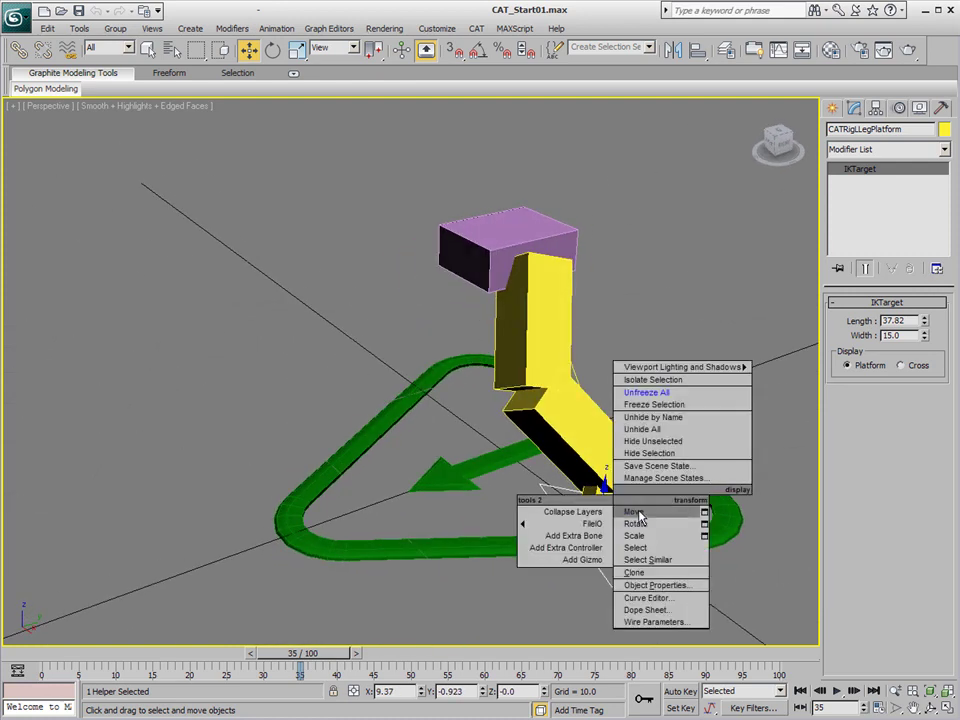
{"action": "left_click", "coordinate": [635, 527]}
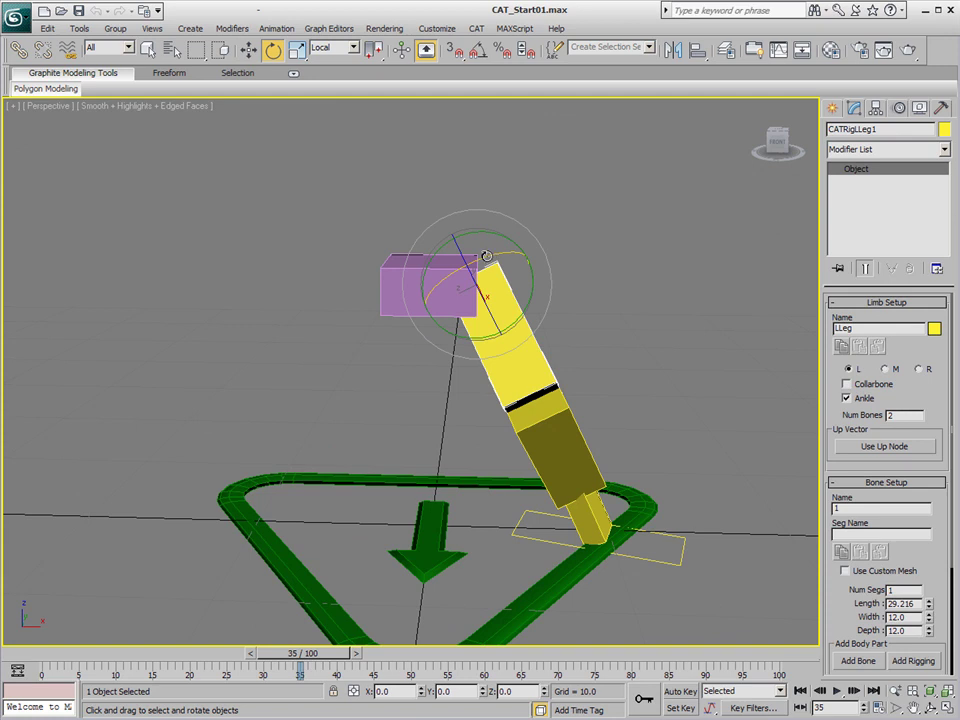
{"action": "left_click_drag", "start_coordinate": [505, 240], "coordinate": [558, 236]}
{"action": "left_click", "coordinate": [566, 436]}
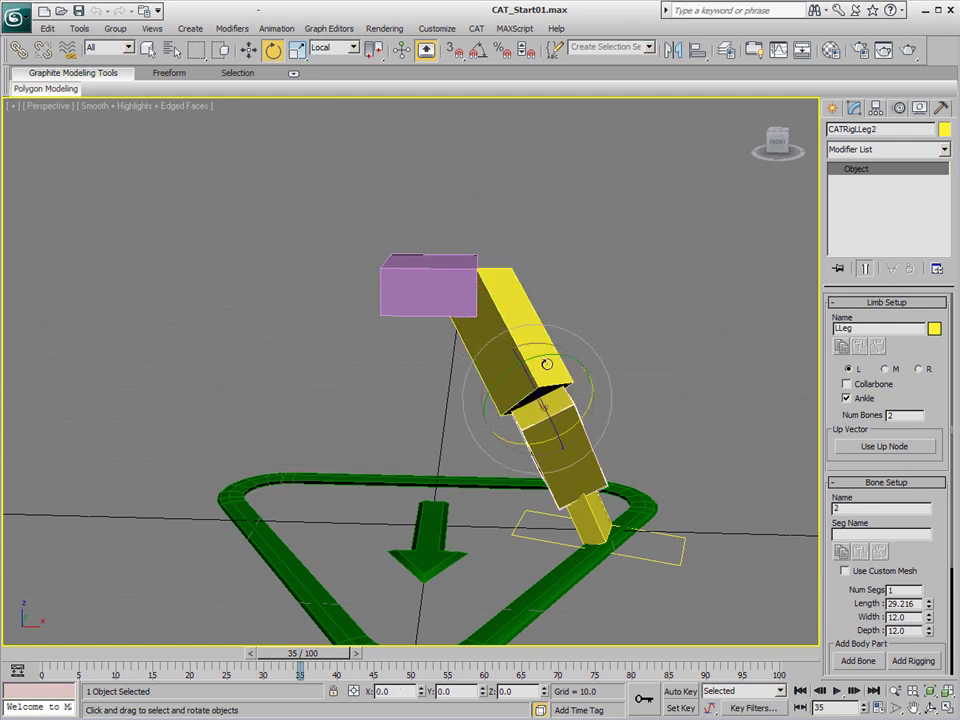
{"action": "left_click_drag", "start_coordinate": [537, 357], "coordinate": [630, 323]}
- Scale the lower leg bone to a length of about 31.2 and a width and depth of about 4.9
{"action": "scroll", "coordinate": [600, 420], "scroll_direction": "down", "scroll_amount": 5}
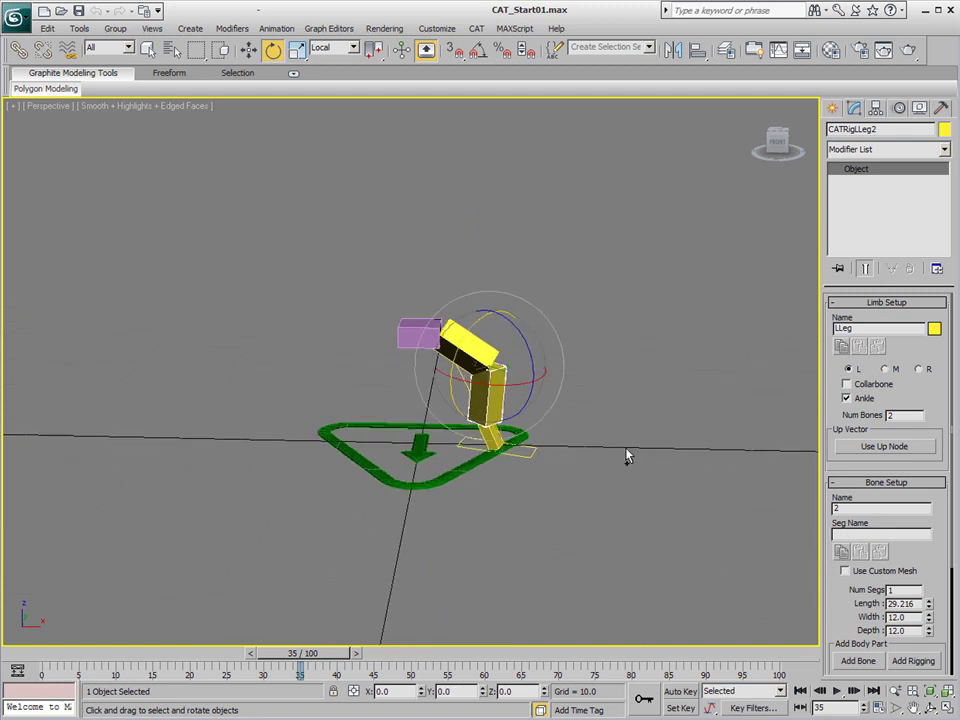
{"action": "middle_click_drag", "start_coordinate": [625, 448], "coordinate": [611, 486], "text": "alt"}
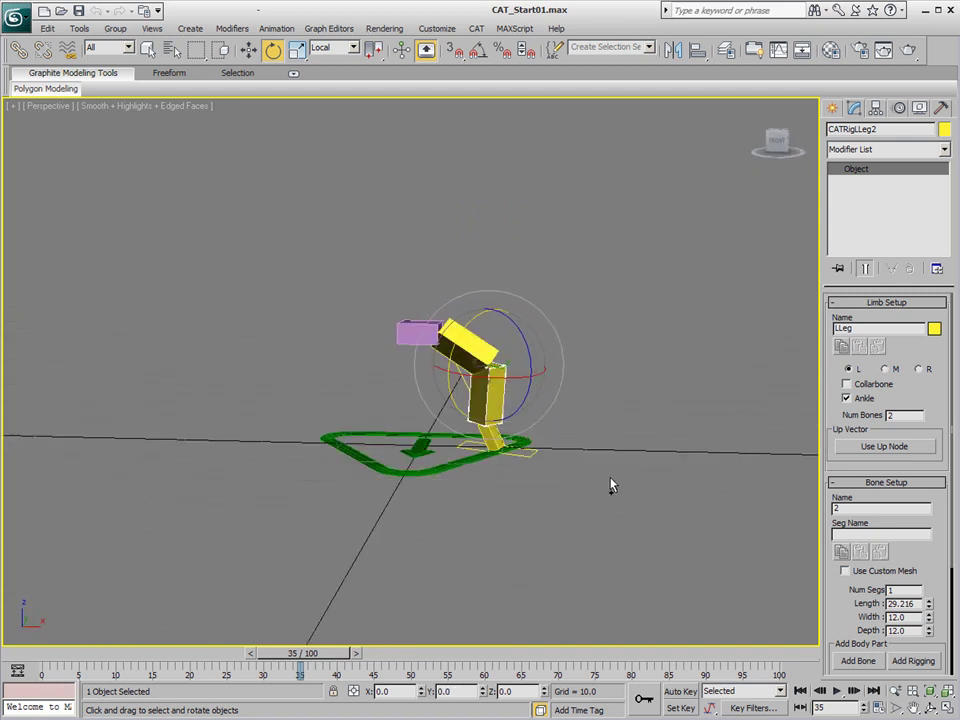
{"action": "scroll", "coordinate": [611, 486], "scroll_direction": "up", "scroll_amount": 3}
{"action": "scroll", "coordinate": [559, 411], "scroll_direction": "up", "scroll_amount": 1}
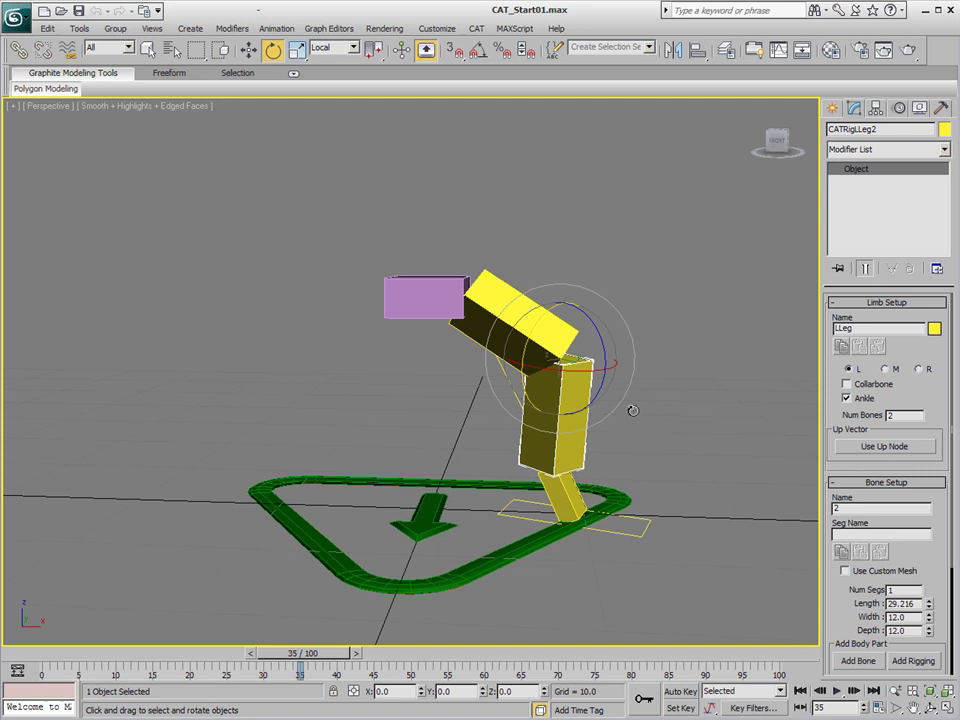
{"action": "right_click", "coordinate": [564, 412]}
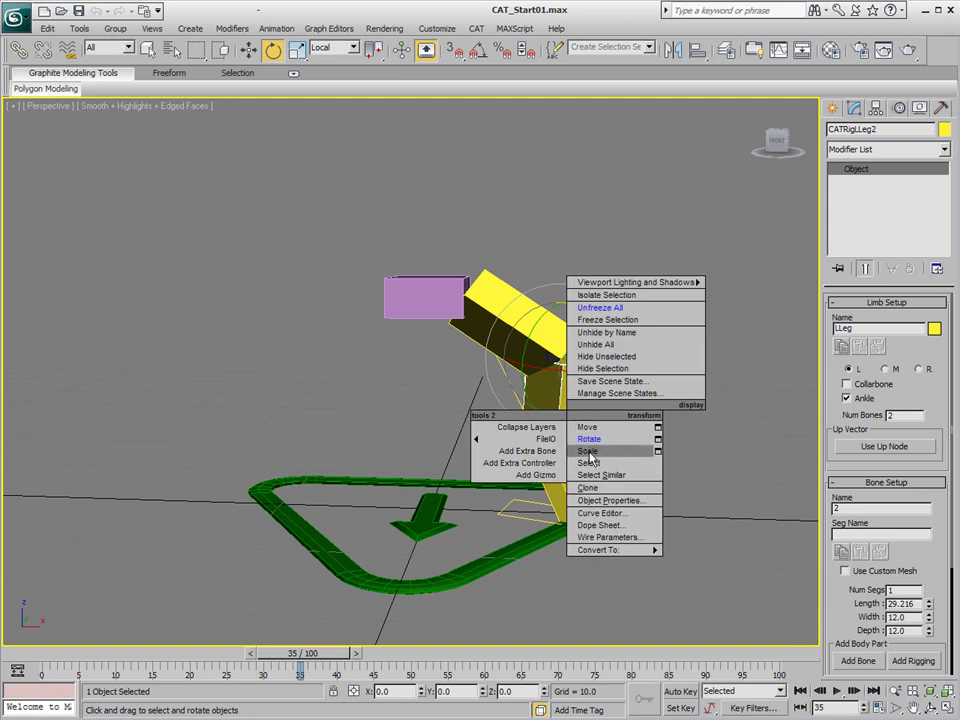
{"action": "left_click", "coordinate": [589, 447]}
{"action": "left_click_drag", "start_coordinate": [560, 317], "coordinate": [577, 353]}
{"action": "middle_click_drag", "start_coordinate": [631, 403], "coordinate": [555, 375], "text": "alt"}
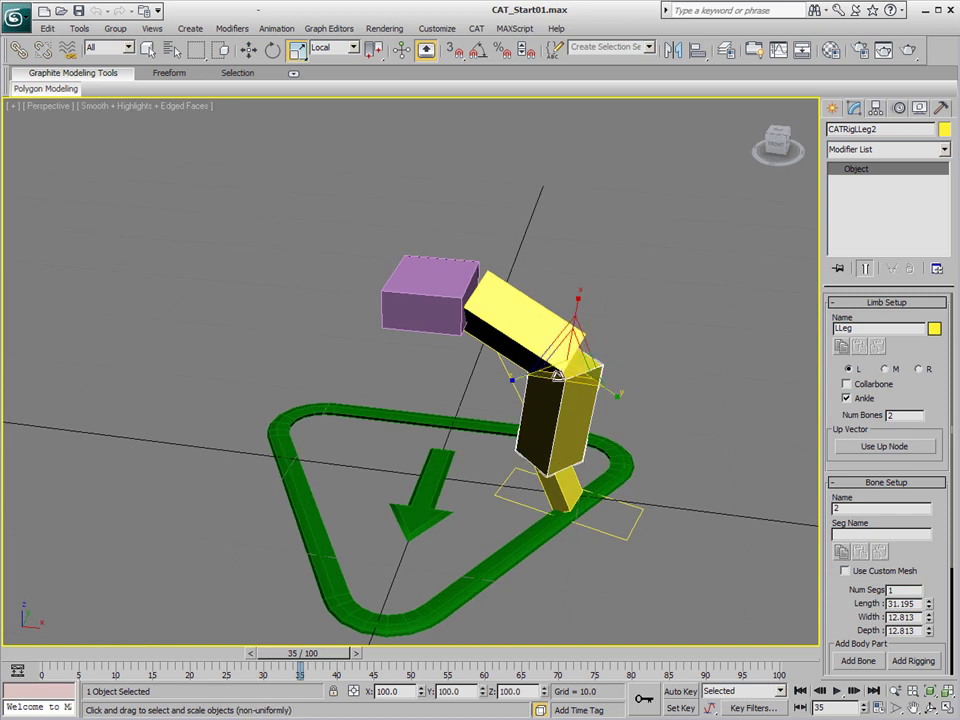
{"action": "left_click_drag", "start_coordinate": [562, 374], "coordinate": [559, 339]}
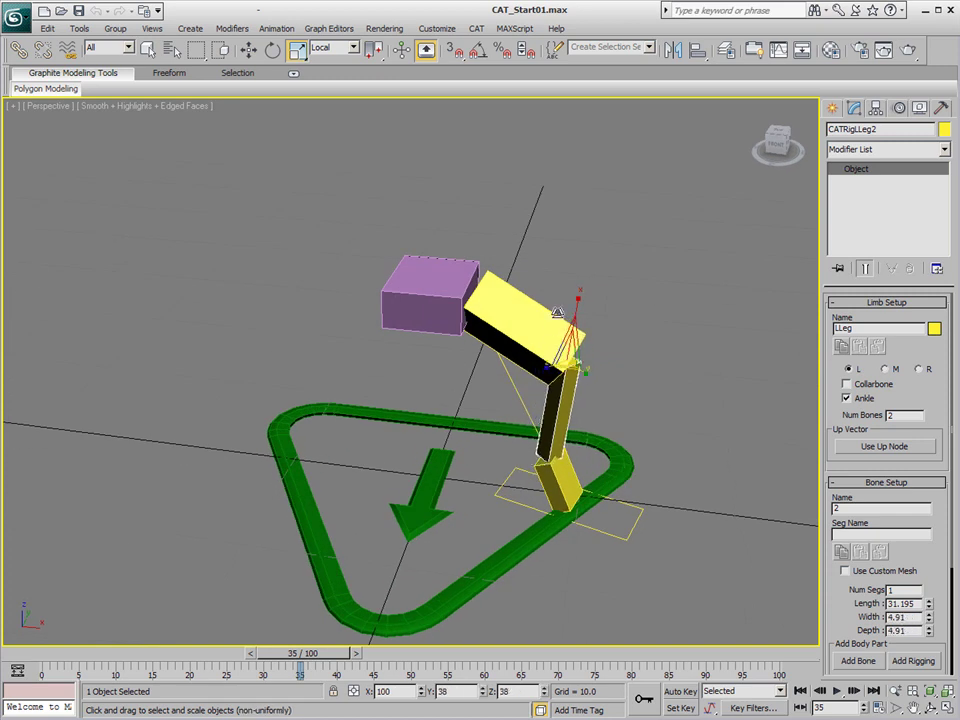
- Resize the upper leg bone to about 37 long, 6.1 wide and 4.9 deep
{"action": "left_click", "coordinate": [549, 322]}
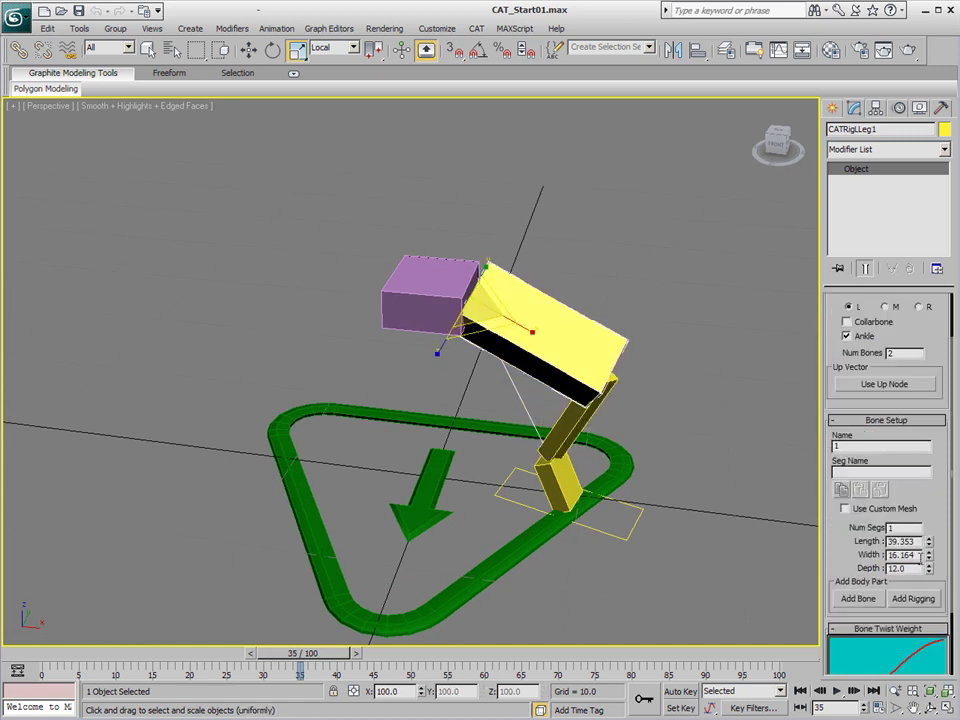
{"action": "left_click_drag", "start_coordinate": [928, 558], "coordinate": [928, 627]}
{"action": "middle_click_drag", "start_coordinate": [653, 527], "coordinate": [490, 362], "text": "alt"}
- Divide the lower leg bone into 3 segments
{"action": "left_click", "coordinate": [469, 360]}
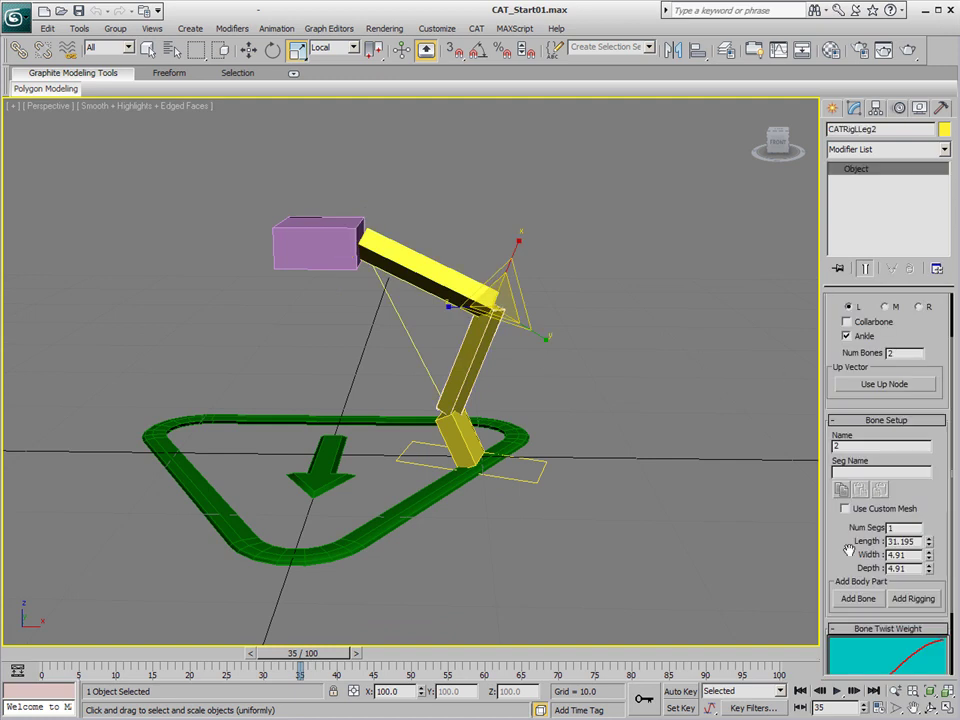
{"action": "left_click_drag", "start_coordinate": [851, 546], "coordinate": [853, 452]}
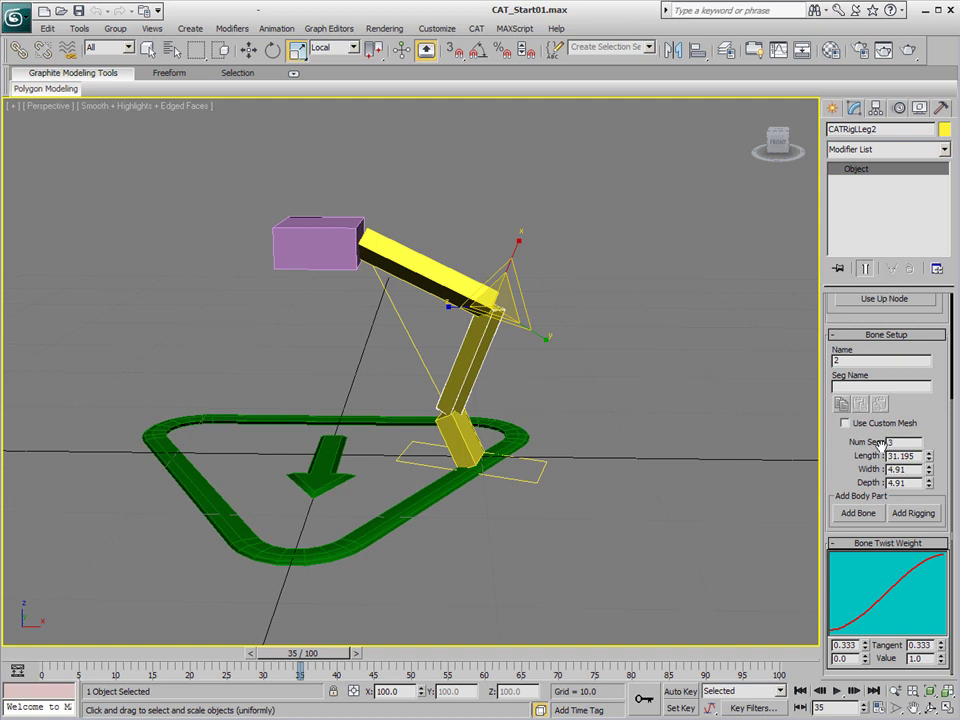
{"action": "key", "text": "Return"}
{"action": "left_click", "coordinate": [655, 383]}
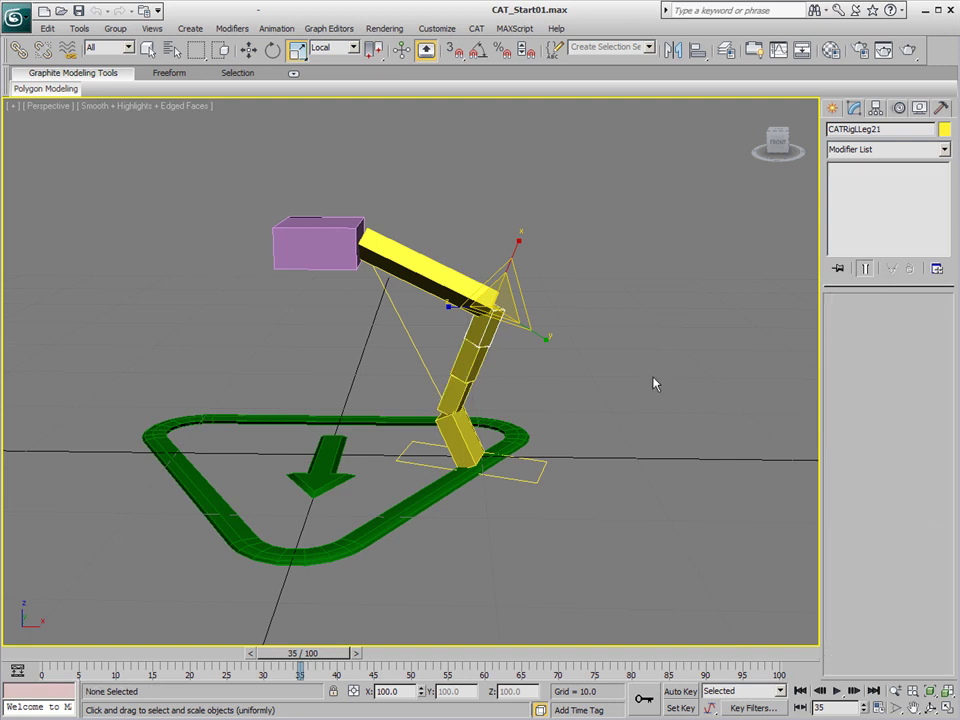
- Add a second leg to the pelvis on the side opposite the finished leg
{"action": "left_click", "coordinate": [436, 280]}
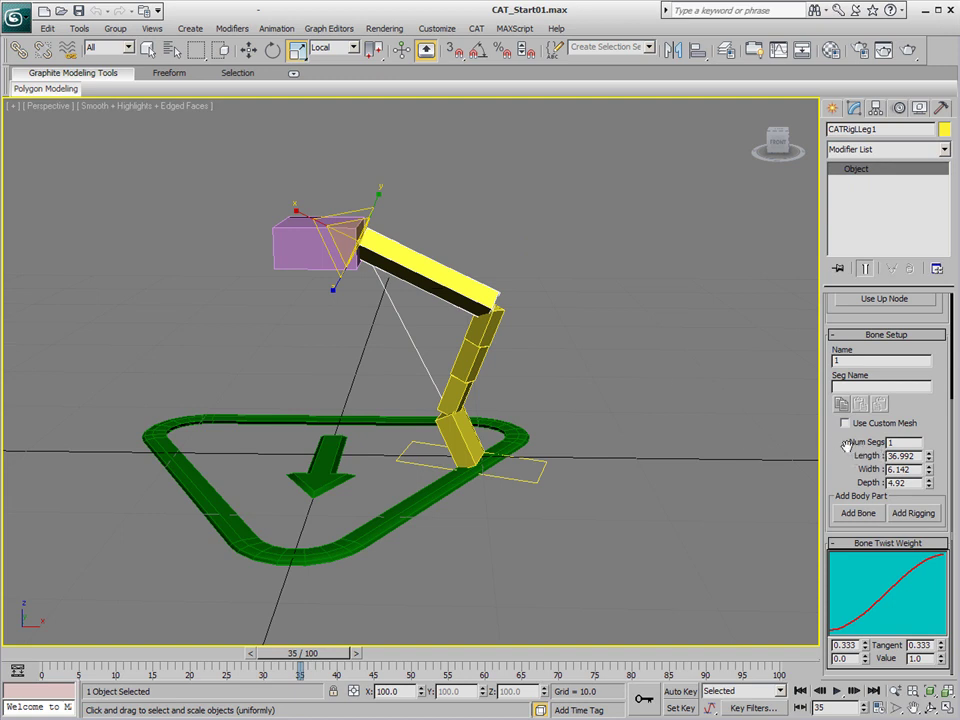
{"action": "left_click_drag", "start_coordinate": [842, 443], "coordinate": [842, 625]}
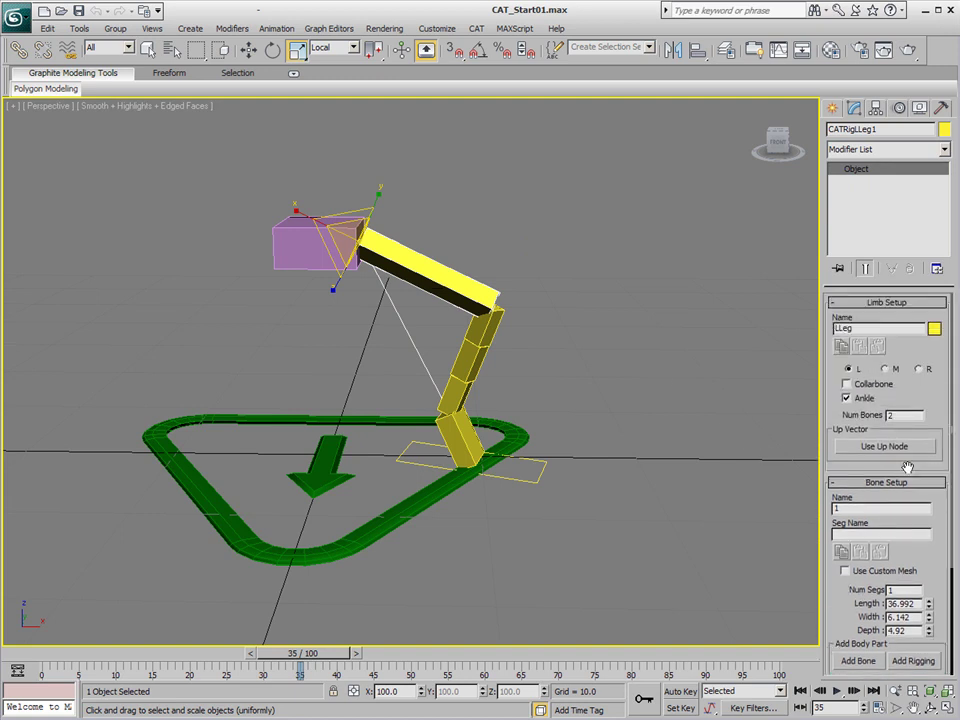
{"action": "left_click", "coordinate": [296, 233]}
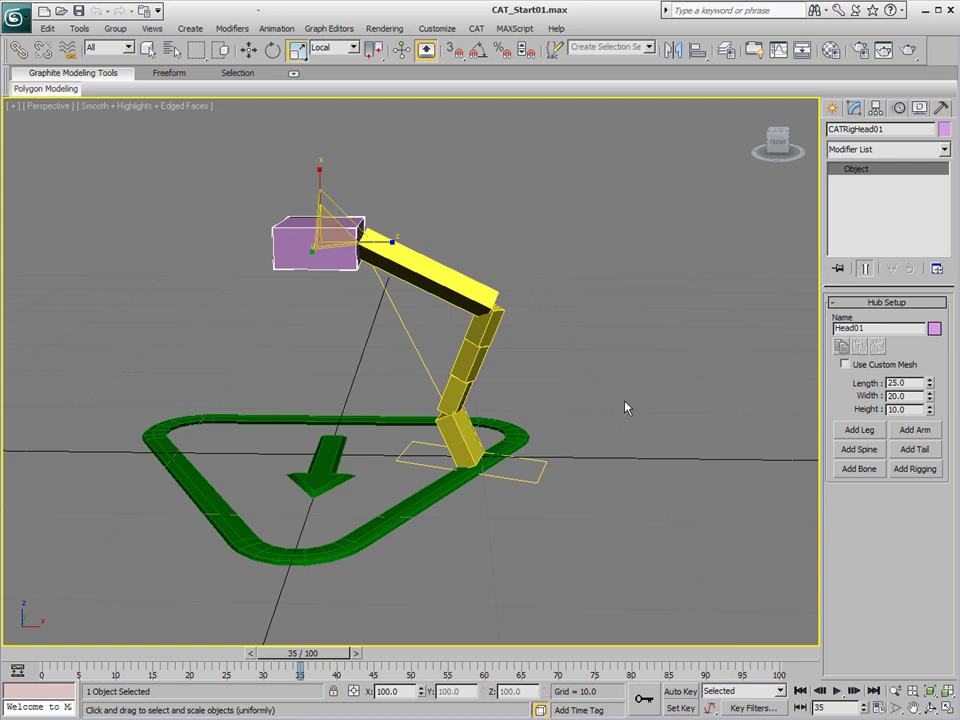
{"action": "left_click", "coordinate": [858, 430]}
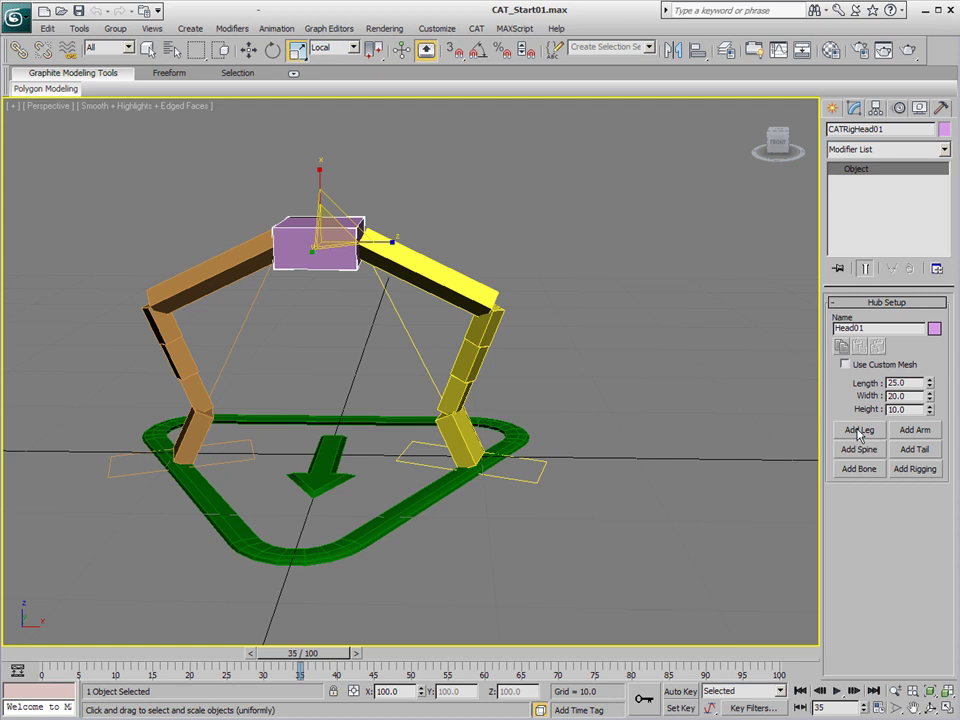
- Add a third leg to the pelvis and paste the copied settings of the finished yellow left leg onto it
{"action": "left_click", "coordinate": [857, 431]}
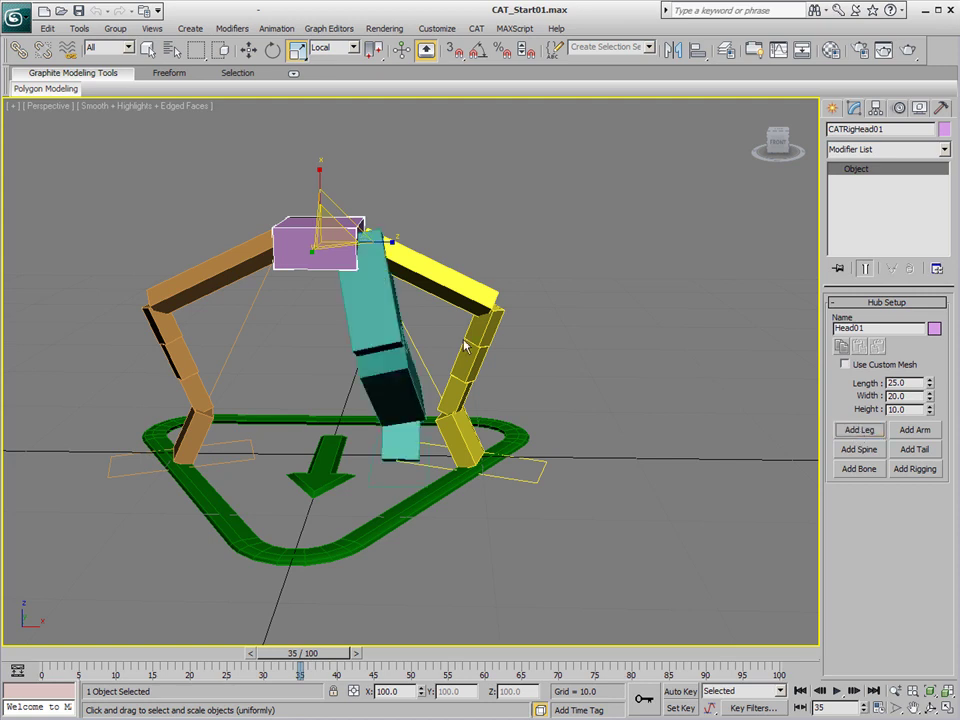
{"action": "left_click", "coordinate": [432, 252]}
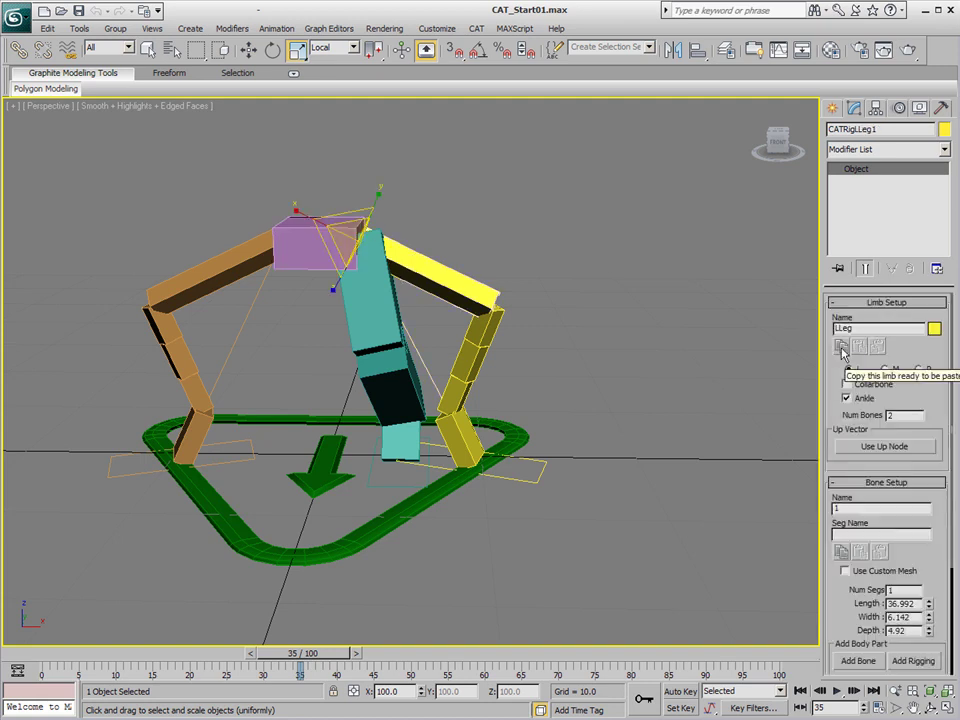
{"action": "left_click", "coordinate": [360, 305]}
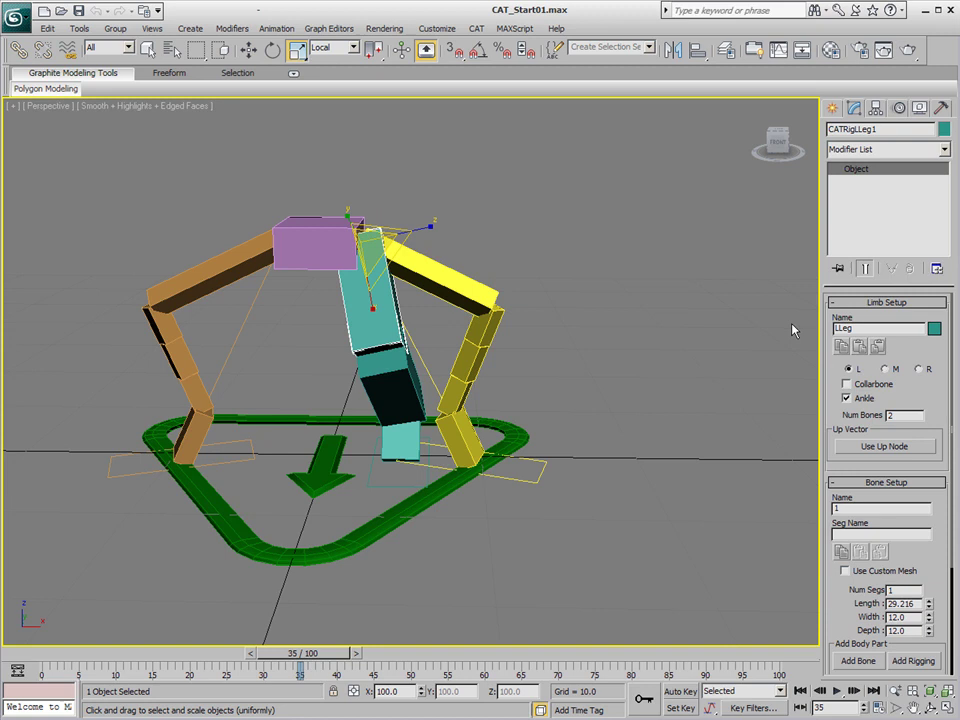
{"action": "left_click", "coordinate": [859, 347]}
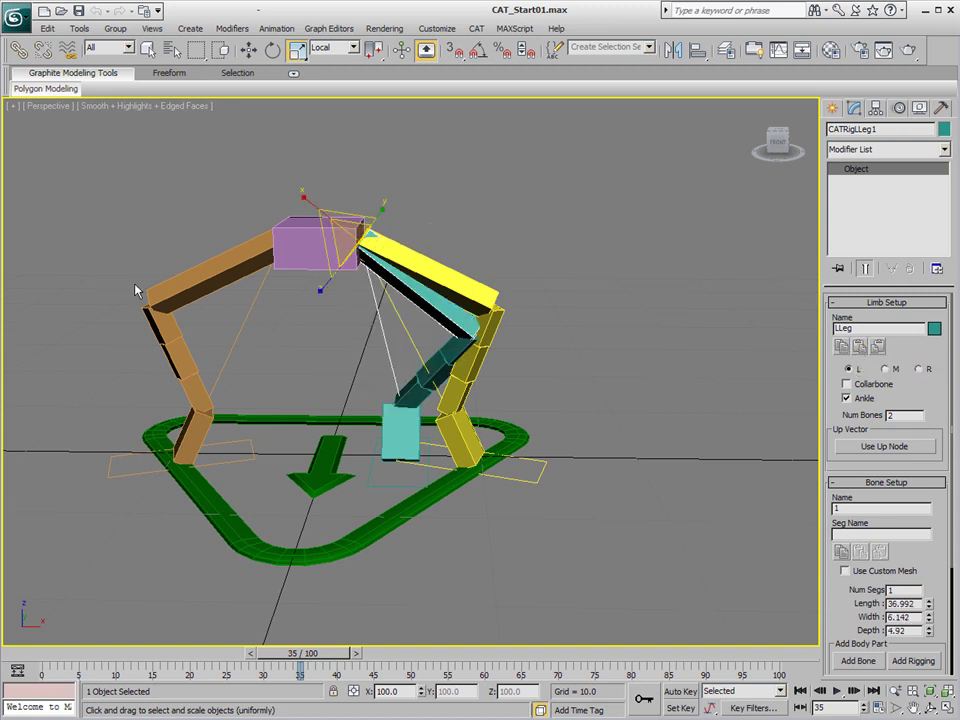
- Move the new left leg's attachment toward the pelvis's rear and the yellow leg's foot platform forward to Y about -5.7
{"action": "middle_click_drag", "start_coordinate": [585, 401], "coordinate": [489, 306], "text": "alt"}
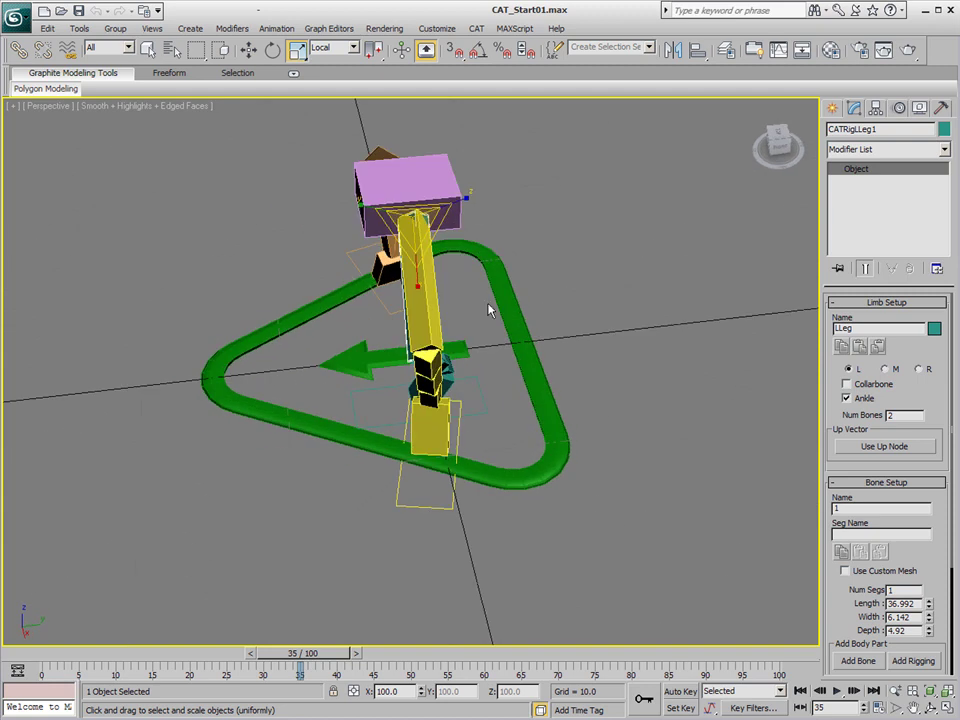
{"action": "right_click", "coordinate": [452, 172]}
{"action": "left_click", "coordinate": [465, 184]}
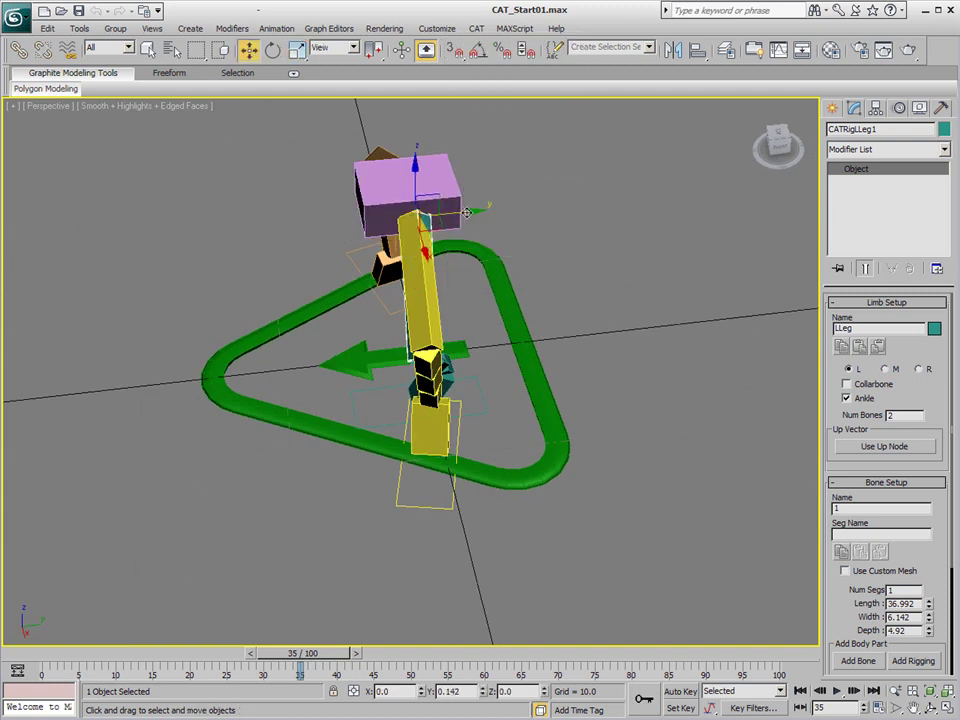
{"action": "left_click", "coordinate": [448, 506]}
{"action": "left_click_drag", "start_coordinate": [478, 446], "coordinate": [404, 439]}
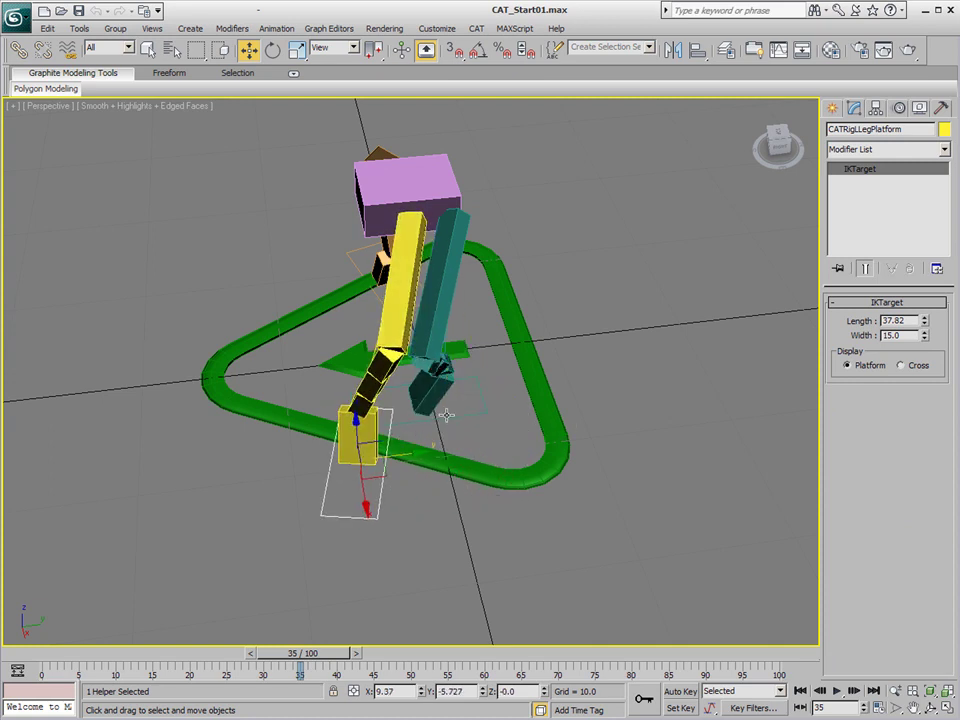
- Move the rear left leg's foot platform backward and outward so that leg spreads away from the front one
{"action": "left_click", "coordinate": [446, 414]}
{"action": "left_click_drag", "start_coordinate": [466, 396], "coordinate": [624, 358]}
{"action": "right_click", "coordinate": [528, 398]}
{"action": "left_click", "coordinate": [561, 420]}
{"action": "right_click", "coordinate": [577, 360]}
{"action": "left_click", "coordinate": [596, 378]}
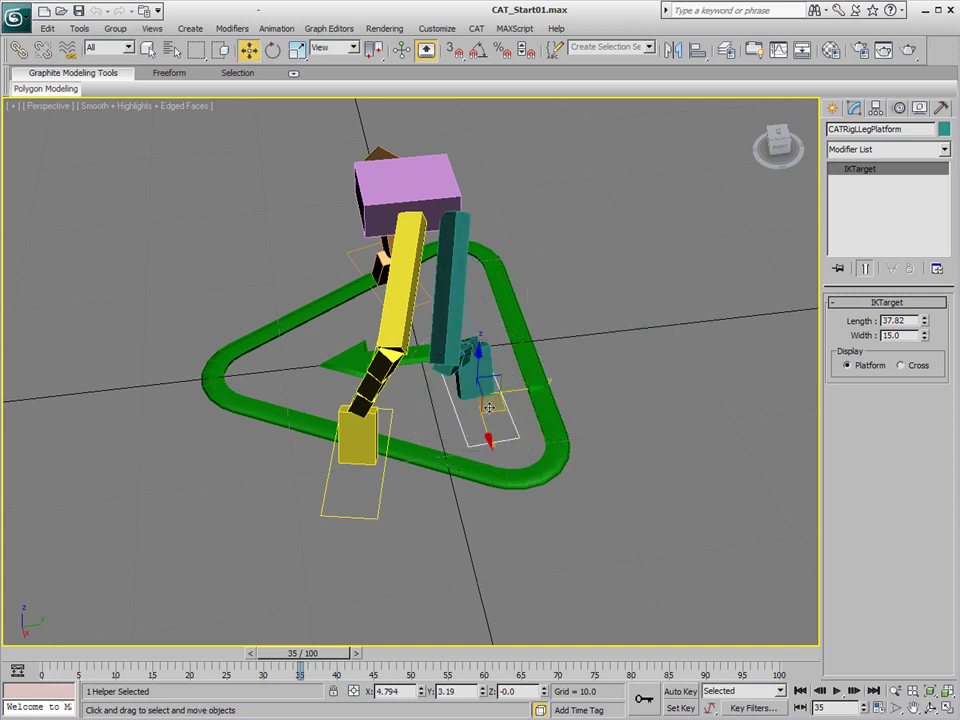
{"action": "left_click_drag", "start_coordinate": [499, 410], "coordinate": [591, 459]}
- Shift the front left upper leg bone forward along the pelvis to Y about -2.05
{"action": "left_click", "coordinate": [422, 222]}
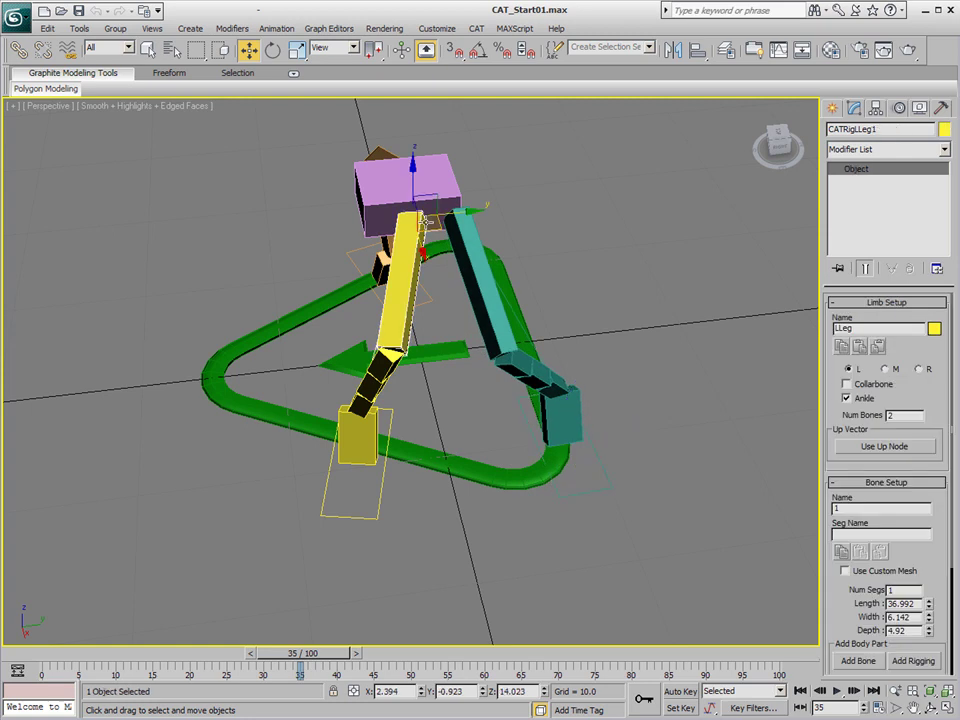
{"action": "left_click_drag", "start_coordinate": [470, 208], "coordinate": [452, 212]}
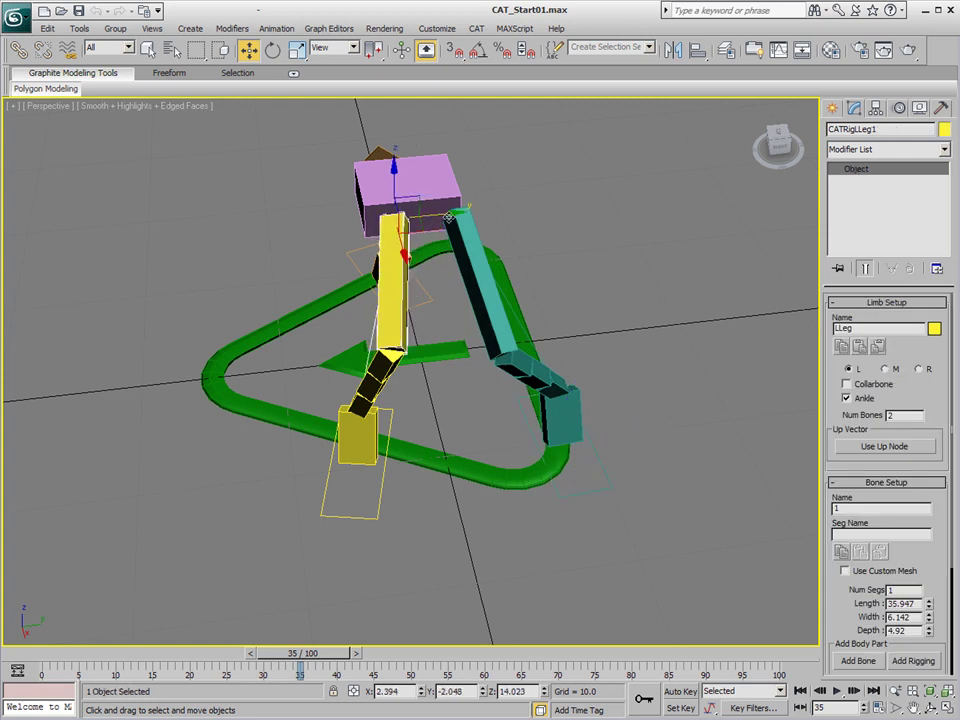
{"action": "middle_click_drag", "start_coordinate": [493, 437], "coordinate": [544, 420], "text": "alt"}
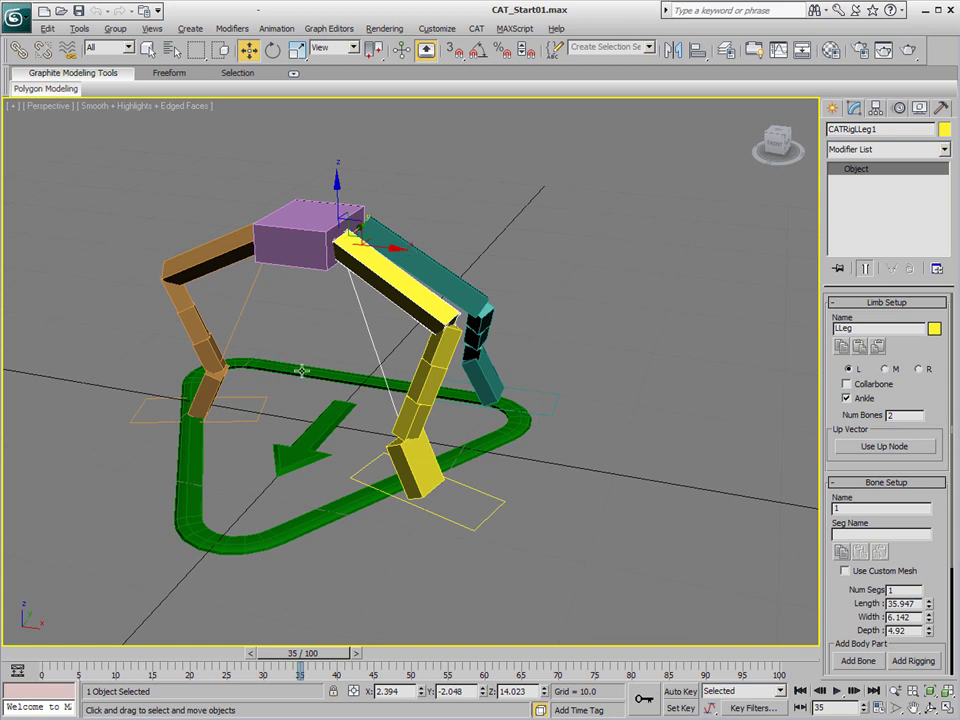
{"action": "middle_click_drag", "start_coordinate": [328, 254], "coordinate": [289, 273], "text": "alt"}
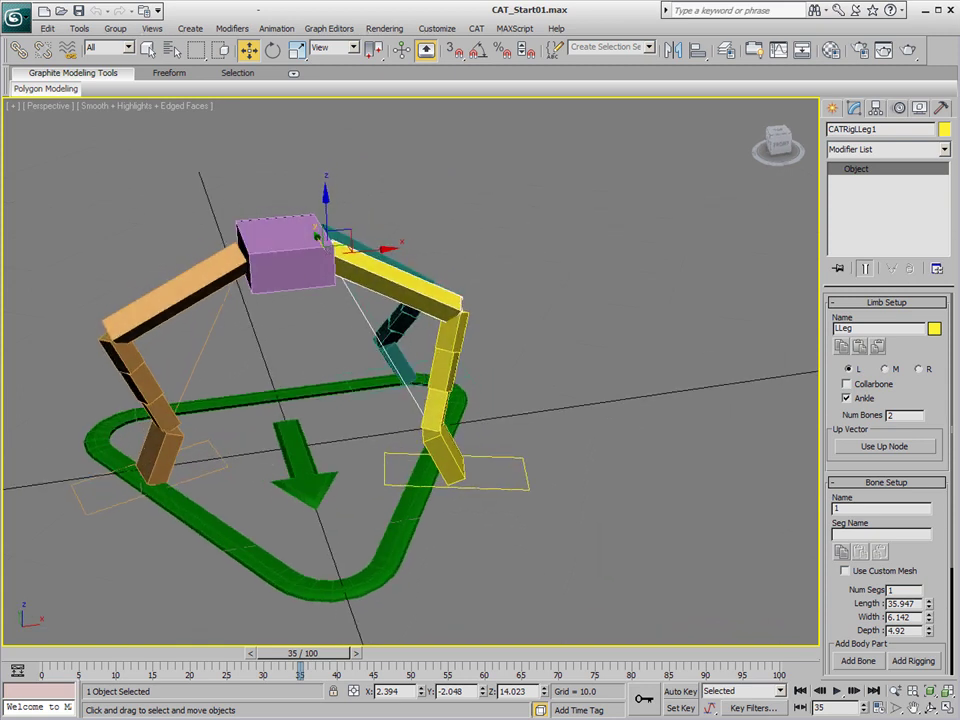
- Add a fourth leg to the pelvis, opposite the rear left leg
{"action": "left_click", "coordinate": [273, 256]}
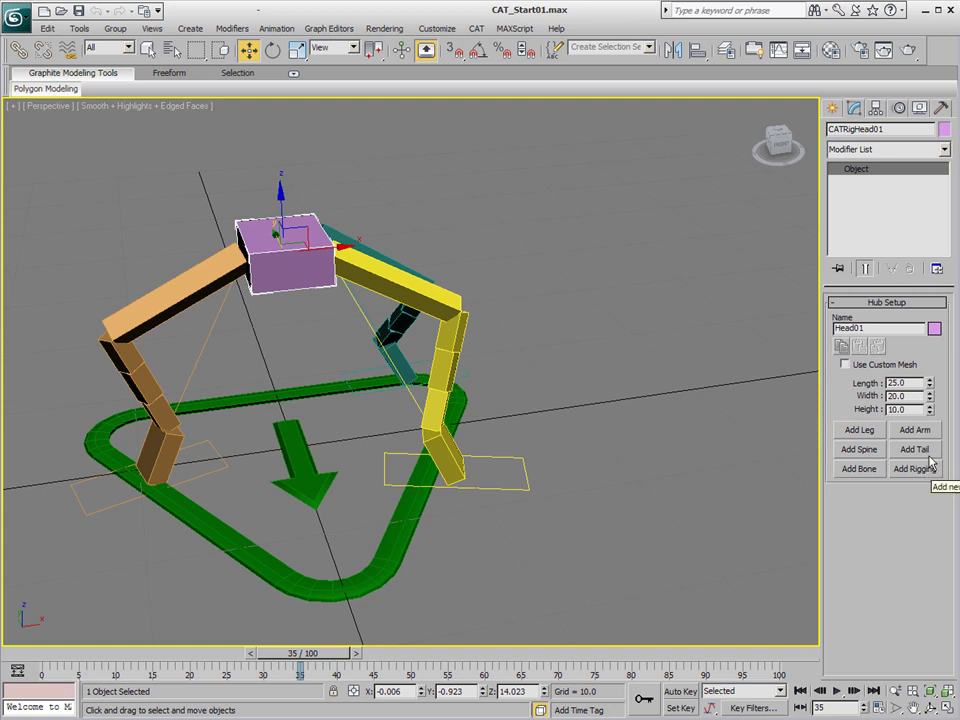
{"action": "left_click", "coordinate": [866, 433]}
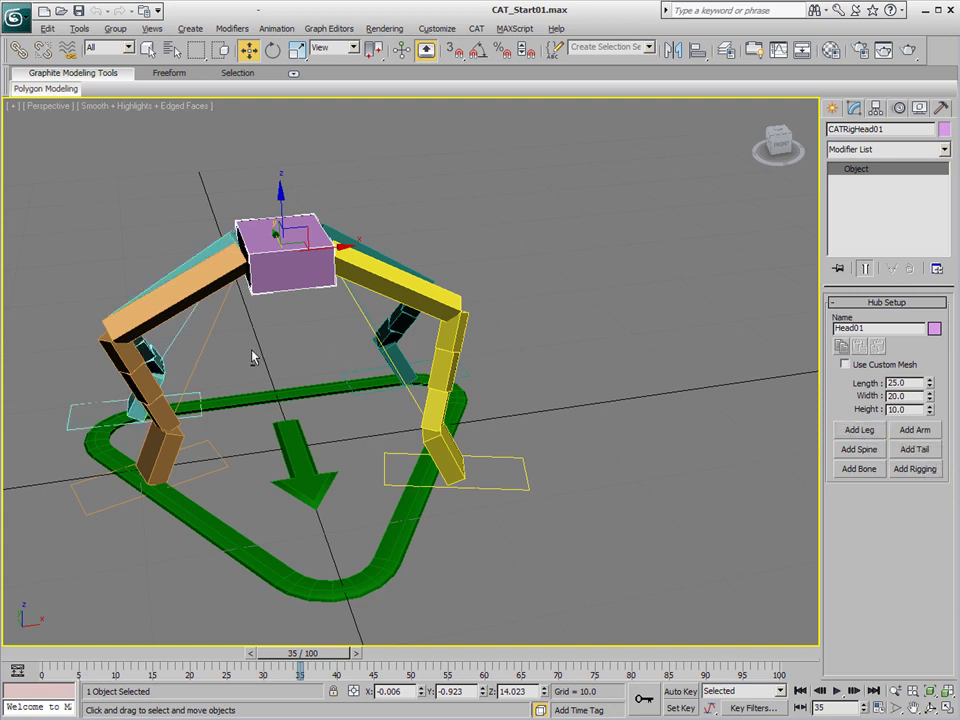
{"action": "middle_click_drag", "start_coordinate": [253, 356], "coordinate": [350, 418], "text": "alt"}
- Lower the pelvis to a height of about Z 12.3
{"action": "left_click", "coordinate": [401, 186]}
{"action": "left_click", "coordinate": [306, 234]}
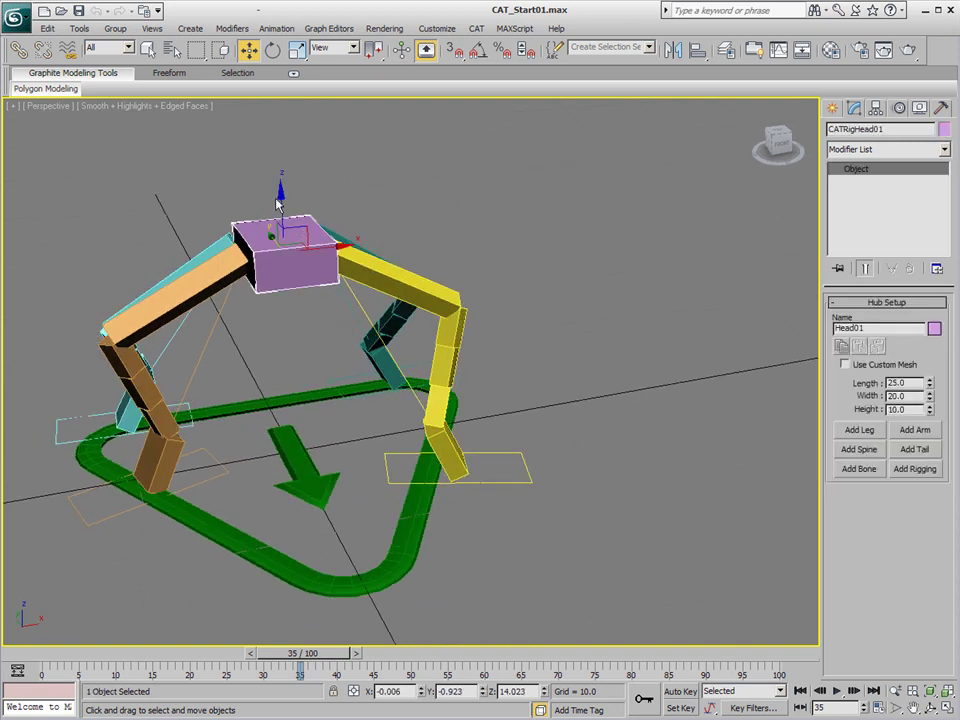
{"action": "left_click_drag", "start_coordinate": [280, 205], "coordinate": [273, 236]}
- Paste the front left leg's settings mirrored onto the front right leg
{"action": "middle_click_drag", "start_coordinate": [305, 362], "coordinate": [440, 360], "text": "alt"}
{"action": "left_click", "coordinate": [396, 307]}
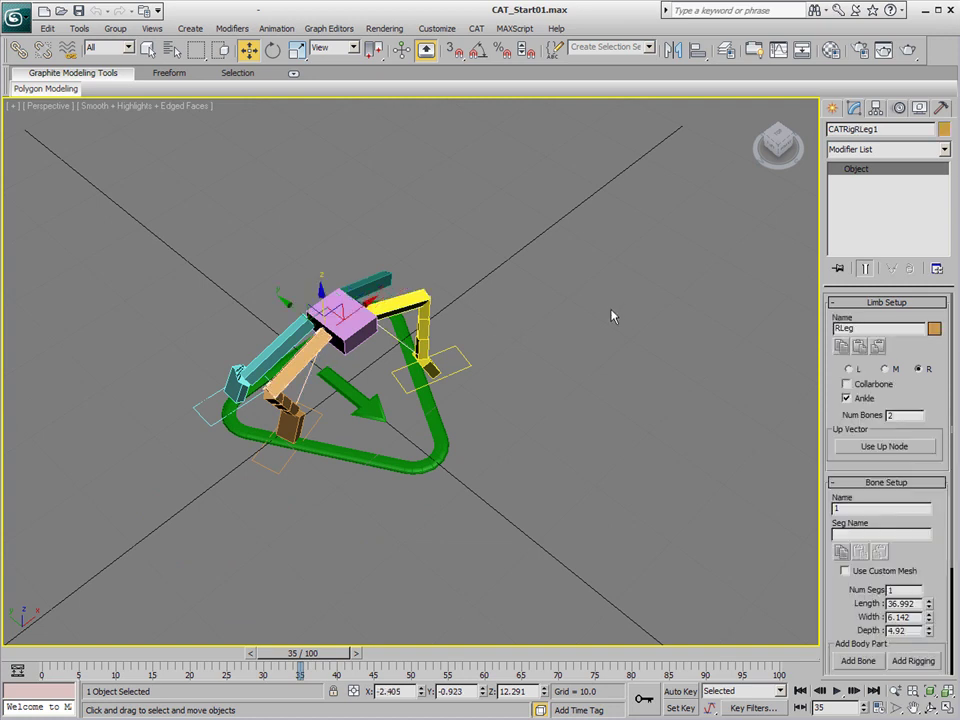
{"action": "left_click", "coordinate": [879, 346]}
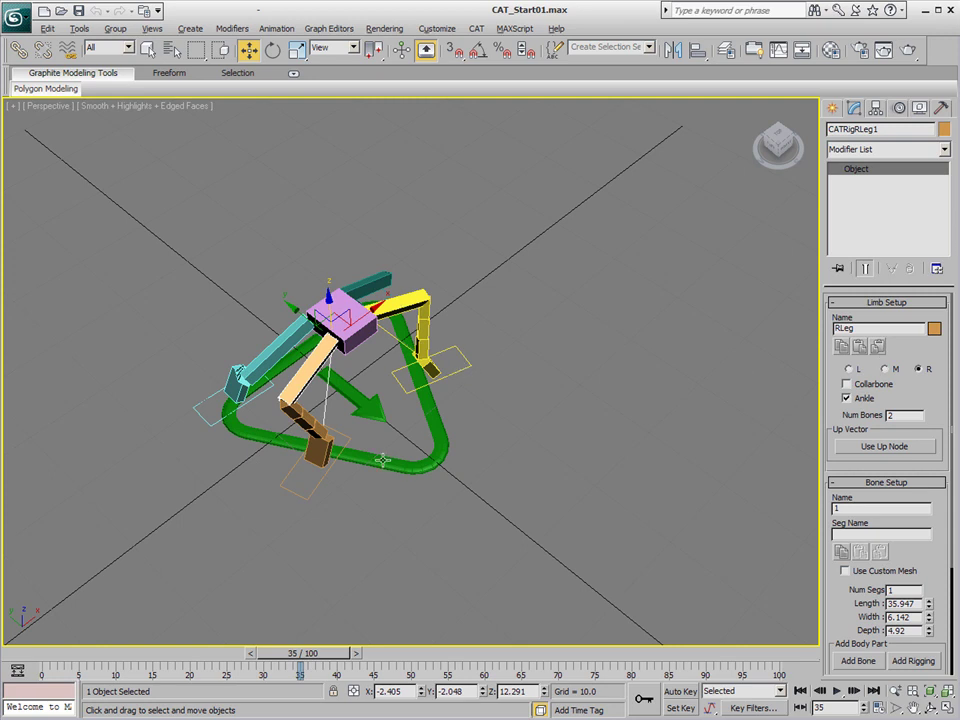
{"action": "middle_click_drag", "start_coordinate": [382, 460], "coordinate": [512, 441], "text": "alt"}
{"action": "left_click", "coordinate": [512, 441]}
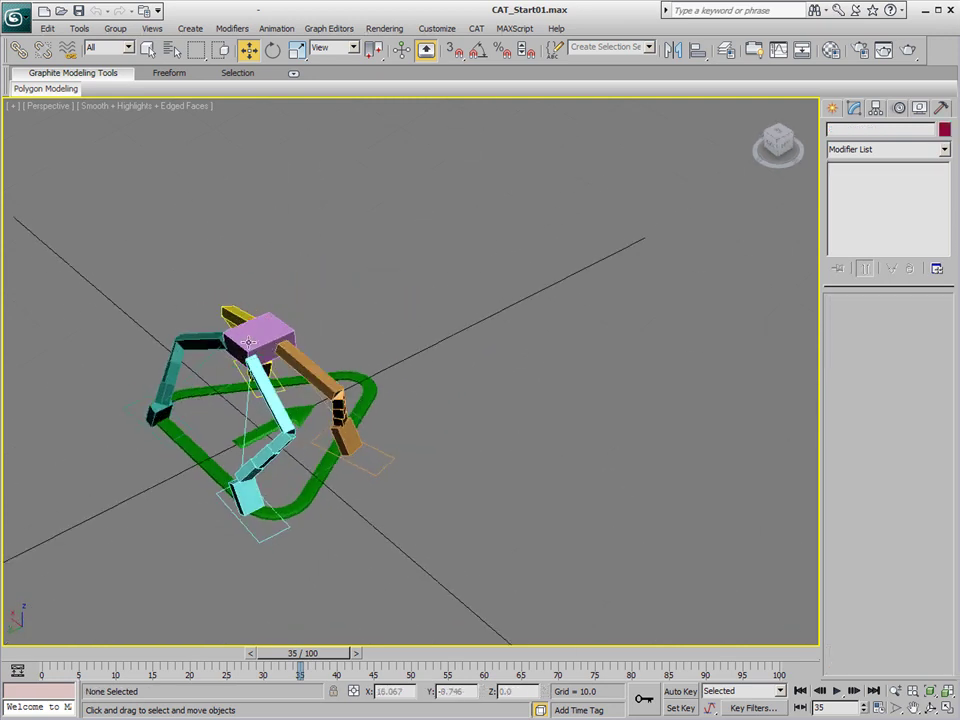
- Add a five-link tail to the pelvis
{"action": "left_click", "coordinate": [259, 340]}
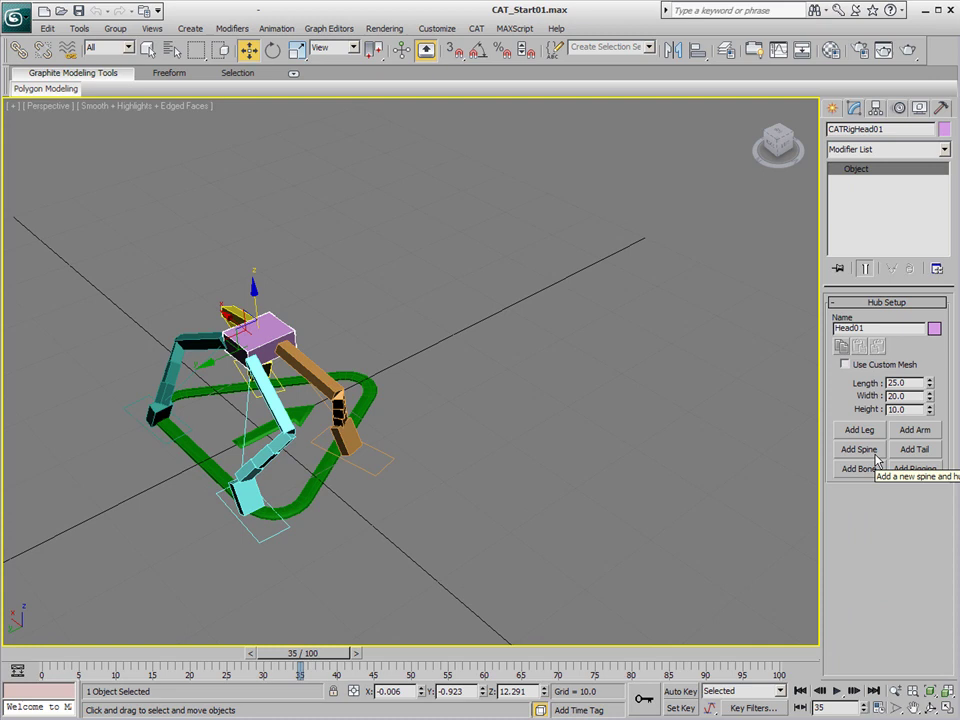
{"action": "left_click", "coordinate": [913, 451]}
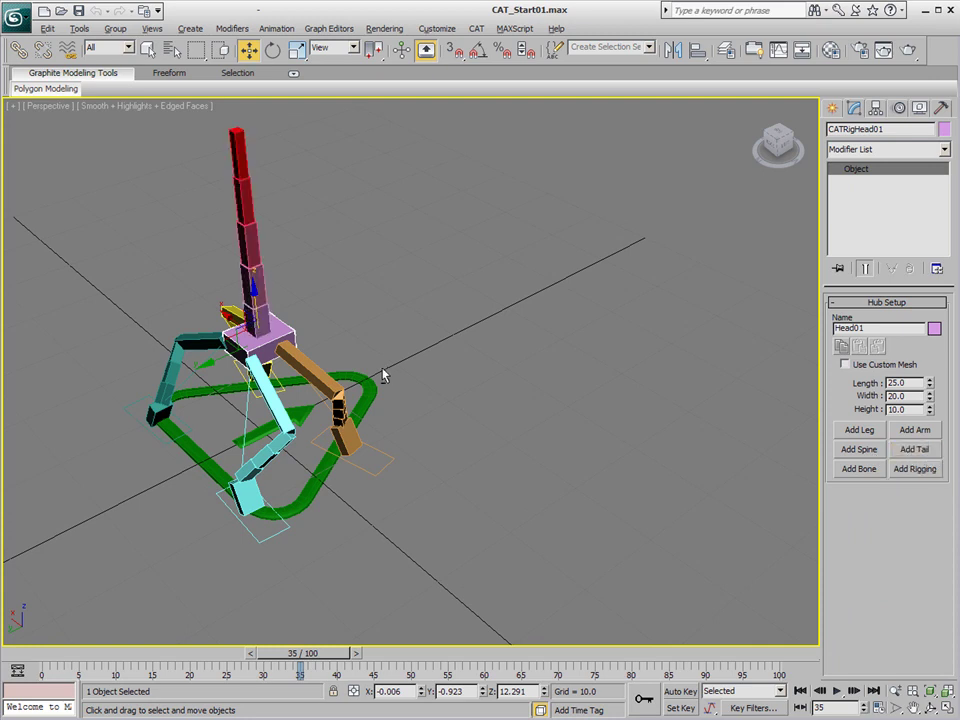
{"action": "middle_click_drag", "start_coordinate": [383, 369], "coordinate": [327, 353], "text": "alt"}
{"action": "scroll", "coordinate": [253, 293], "scroll_direction": "up", "scroll_amount": 4}
{"action": "middle_click_drag", "start_coordinate": [253, 293], "coordinate": [591, 344]}
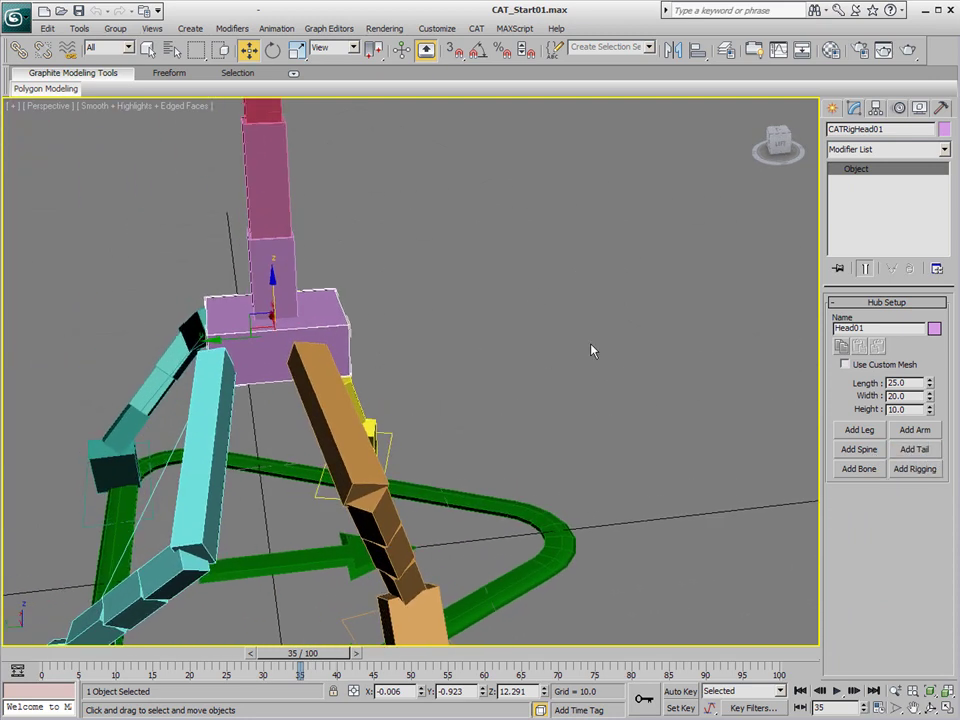
{"action": "scroll", "coordinate": [591, 350], "scroll_direction": "down", "scroll_amount": 4}
- Move the first tail bone backward to the rear of the pelvis, at Y about 3.8
{"action": "left_click_drag", "start_coordinate": [337, 338], "coordinate": [293, 337]}
{"action": "key", "text": "ctrl+z"}
{"action": "left_click", "coordinate": [391, 326]}
{"action": "left_click", "coordinate": [358, 328]}
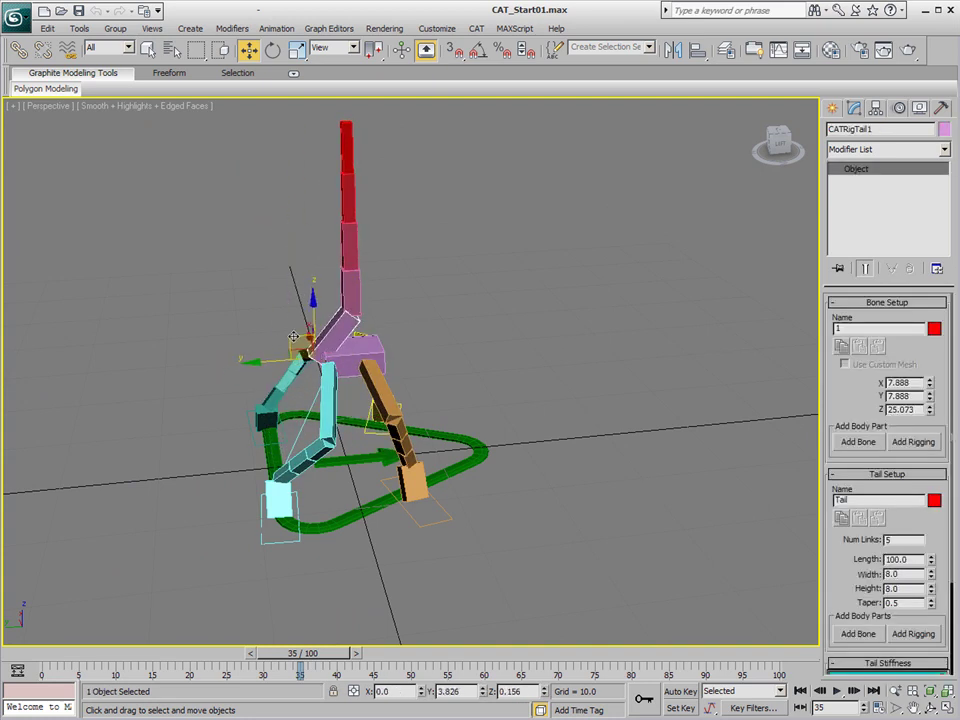
- Rotate the first tail bone to point backward from the pelvis, and angle the second bone upward
{"action": "right_click", "coordinate": [368, 332]}
{"action": "left_click", "coordinate": [392, 356]}
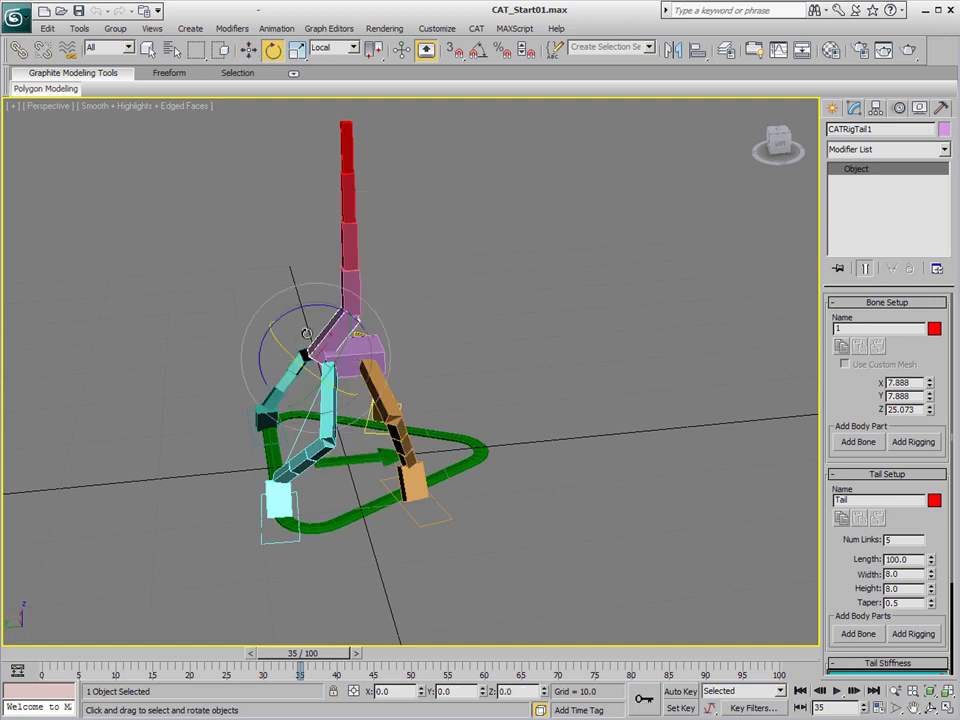
{"action": "left_click_drag", "start_coordinate": [304, 314], "coordinate": [226, 372]}
{"action": "left_click", "coordinate": [226, 372]}
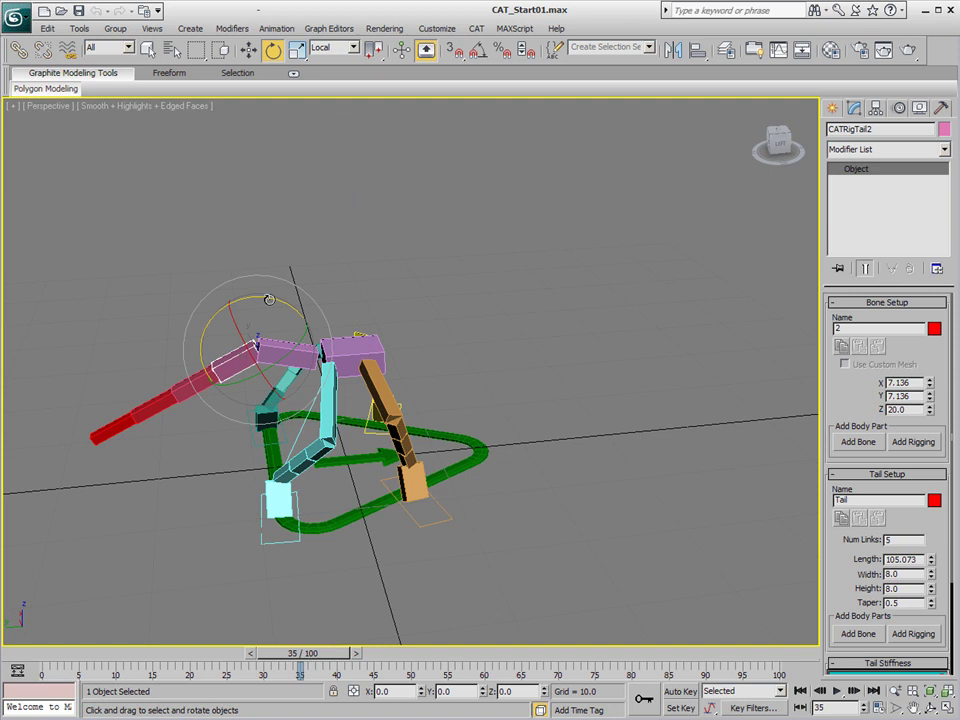
{"action": "left_click_drag", "start_coordinate": [269, 299], "coordinate": [322, 320]}
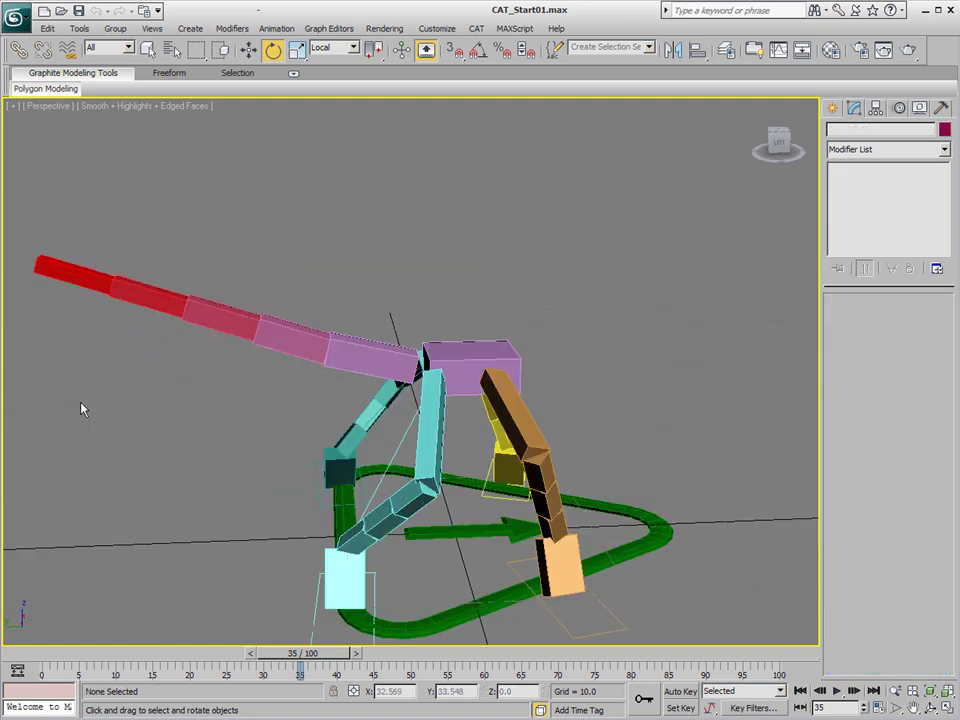
- Select all five tail bones and rotate them together so the tail curls up and forward
{"action": "left_click_drag", "start_coordinate": [81, 407], "coordinate": [412, 328]}
{"action": "left_click", "coordinate": [88, 272], "text": "ctrl"}
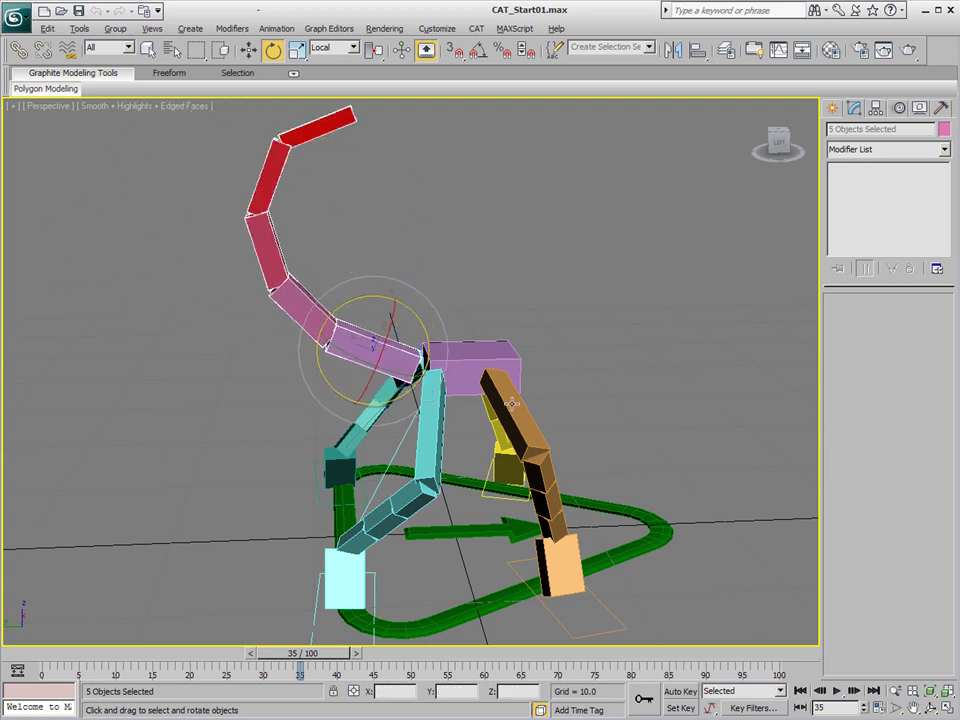
{"action": "middle_click_drag", "start_coordinate": [512, 404], "coordinate": [422, 381], "text": "alt"}
{"action": "scroll", "coordinate": [484, 405], "scroll_direction": "down", "scroll_amount": 5}
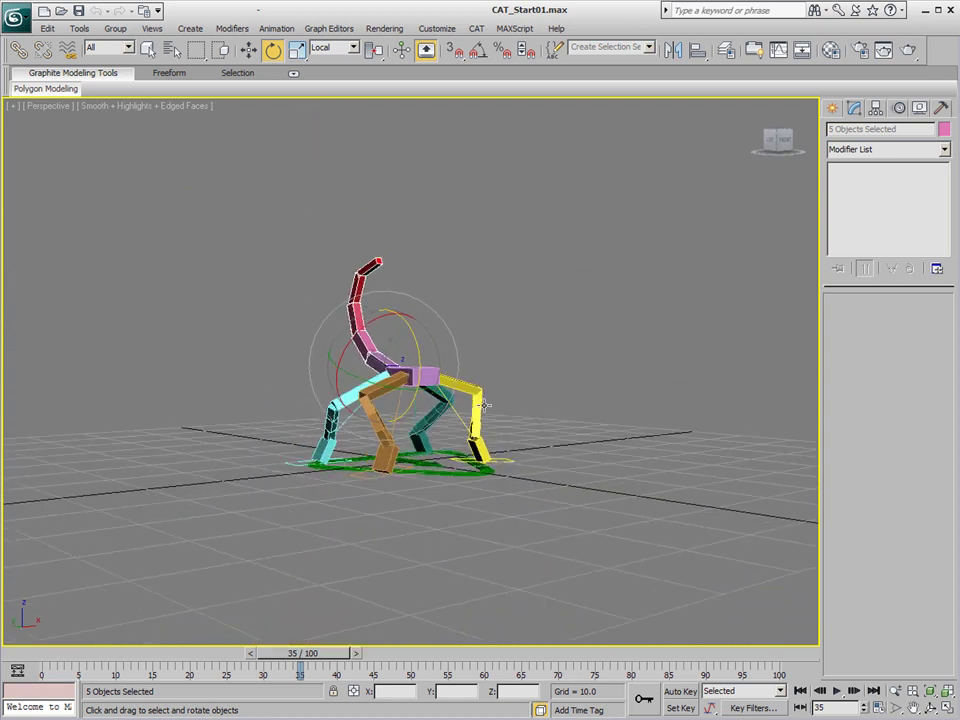
- Add a five-bone spine with an end hub to the pelvis
{"action": "middle_click_drag", "start_coordinate": [484, 404], "coordinate": [534, 446], "text": "alt"}
{"action": "scroll", "coordinate": [536, 428], "scroll_direction": "up", "scroll_amount": 3}
{"action": "left_click", "coordinate": [456, 373]}
{"action": "middle_click_drag", "start_coordinate": [671, 419], "coordinate": [573, 433]}
{"action": "scroll", "coordinate": [490, 506], "scroll_direction": "up", "scroll_amount": 5}
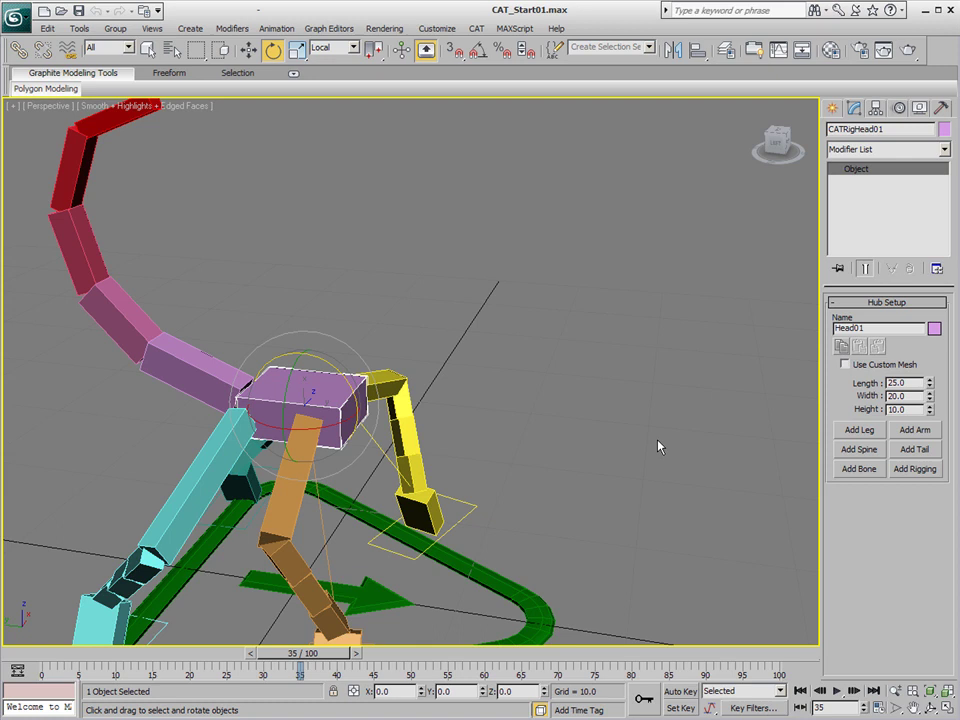
{"action": "left_click", "coordinate": [861, 449]}
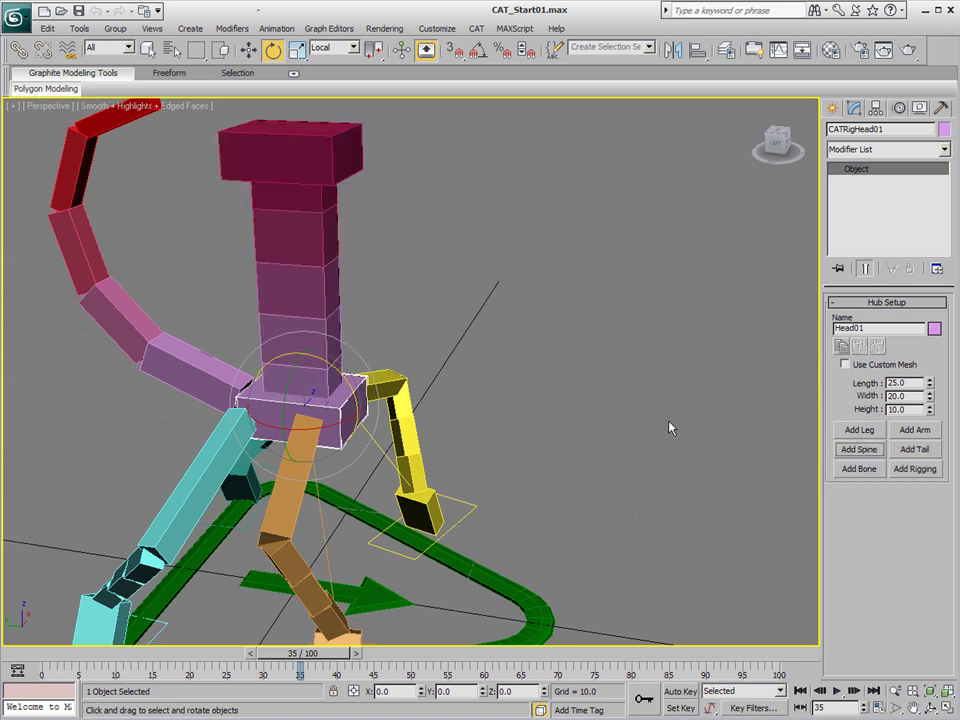
- Move the base bone of the spine forward past the pelvis's front to Y about -6.16
{"action": "left_click", "coordinate": [310, 385]}
{"action": "right_click", "coordinate": [320, 377]}
{"action": "left_click", "coordinate": [336, 383]}
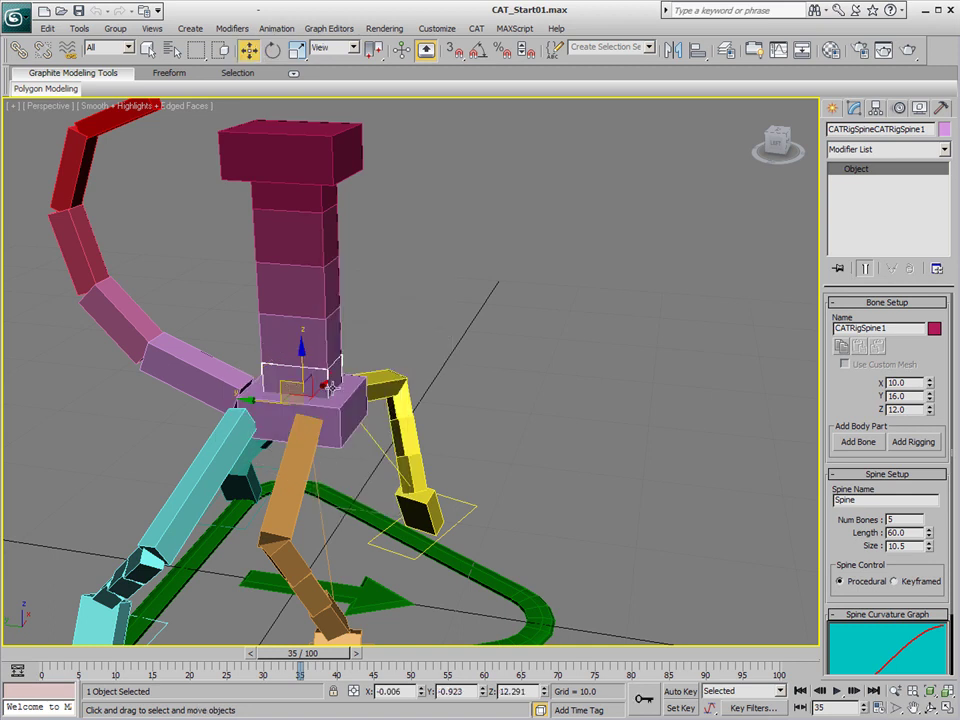
{"action": "left_click_drag", "start_coordinate": [265, 401], "coordinate": [356, 405]}
- Rotate the spine to extend horizontally forward and slide its base back against the pelvis at Y about -4.5
{"action": "right_click", "coordinate": [458, 378]}
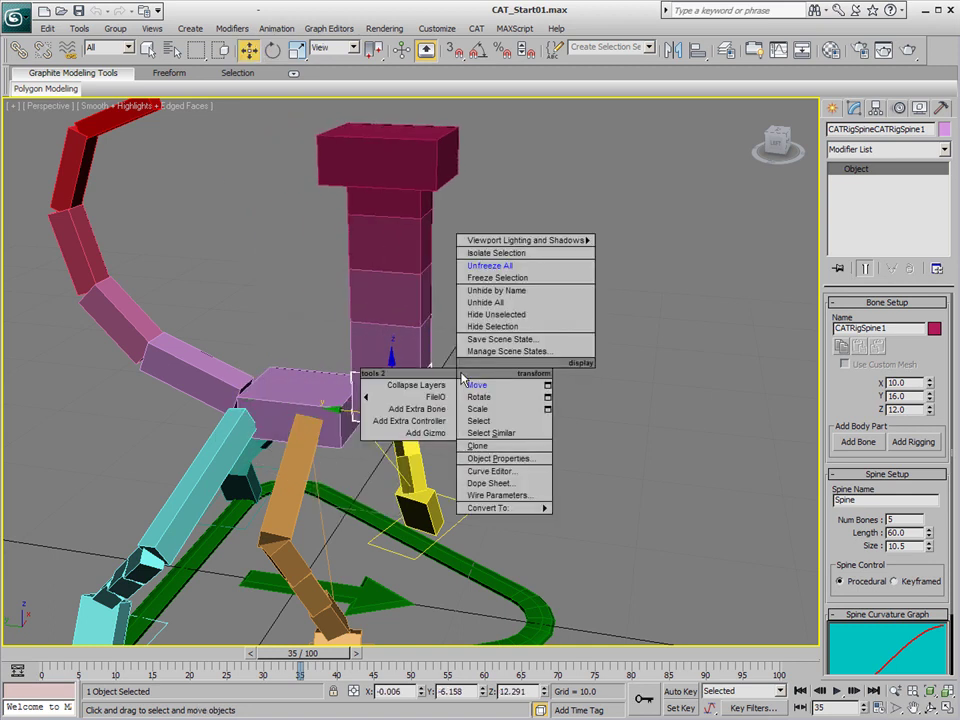
{"action": "left_click", "coordinate": [480, 397]}
{"action": "left_click_drag", "start_coordinate": [427, 377], "coordinate": [502, 441]}
{"action": "right_click", "coordinate": [502, 441]}
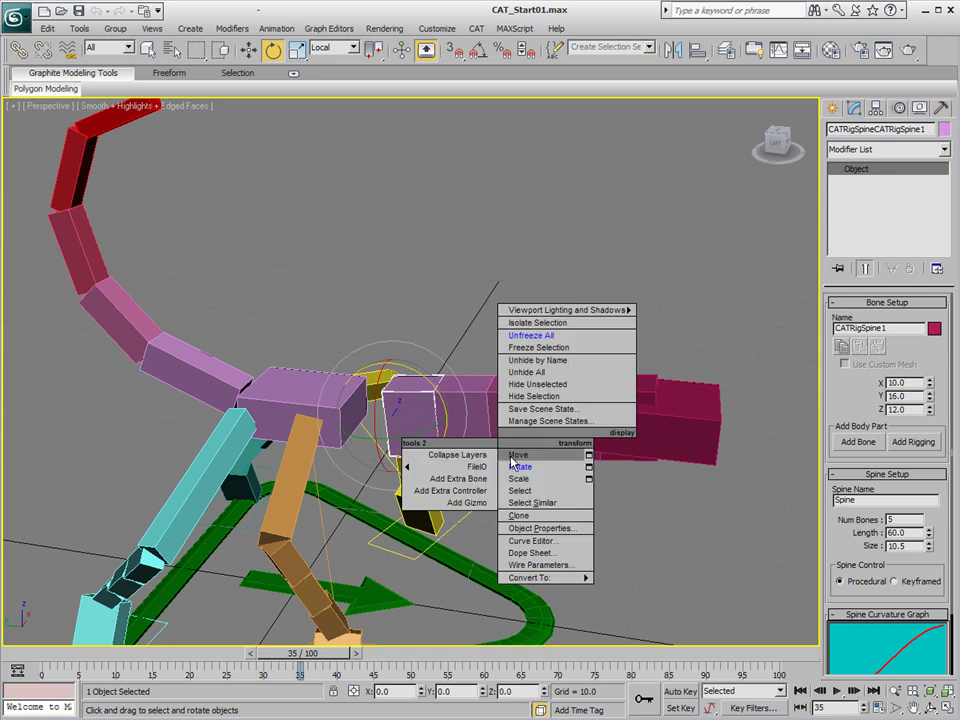
{"action": "left_click", "coordinate": [515, 451]}
{"action": "left_click_drag", "start_coordinate": [371, 412], "coordinate": [339, 413]}
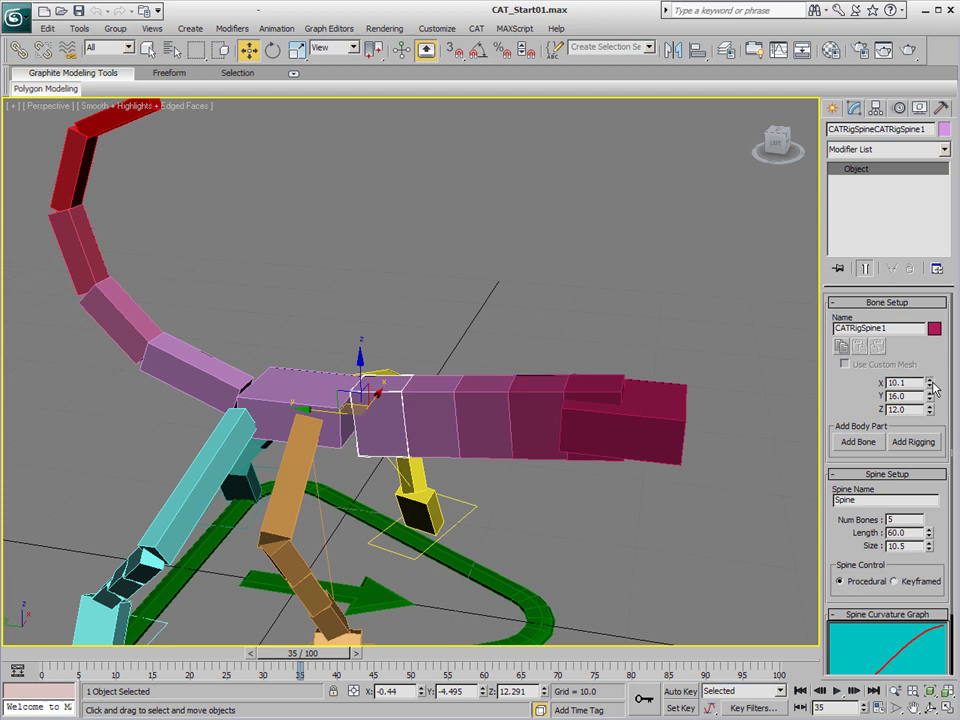
- Reduce the first spine bone's cross-section to 8.5 in X and 7.36 in Y
{"action": "left_click_drag", "start_coordinate": [933, 390], "coordinate": [928, 437]}
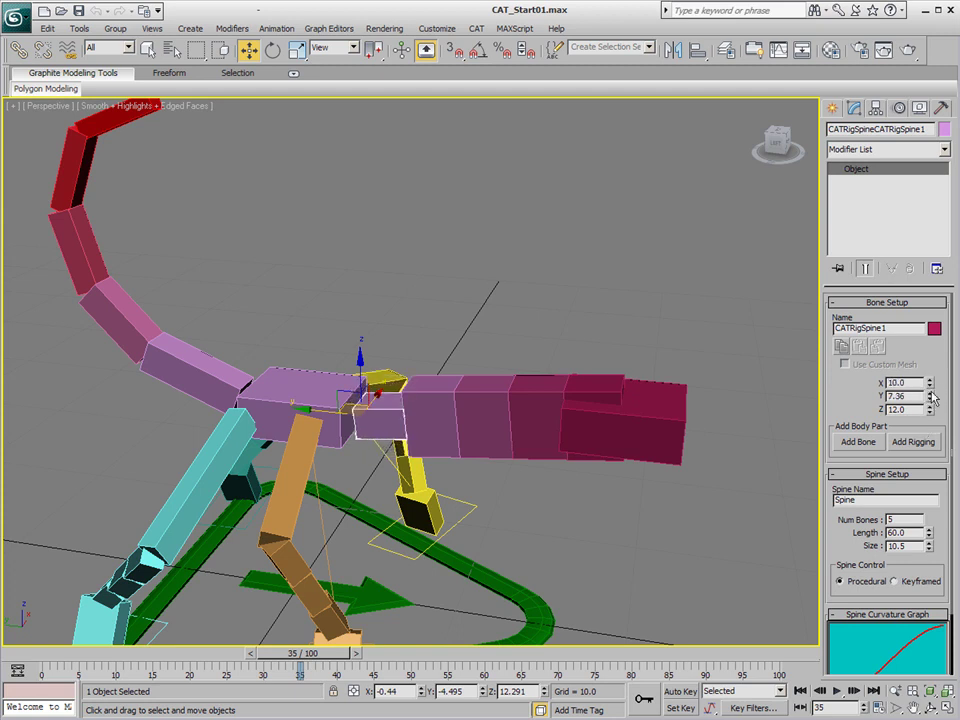
{"action": "left_click_drag", "start_coordinate": [932, 385], "coordinate": [929, 389]}
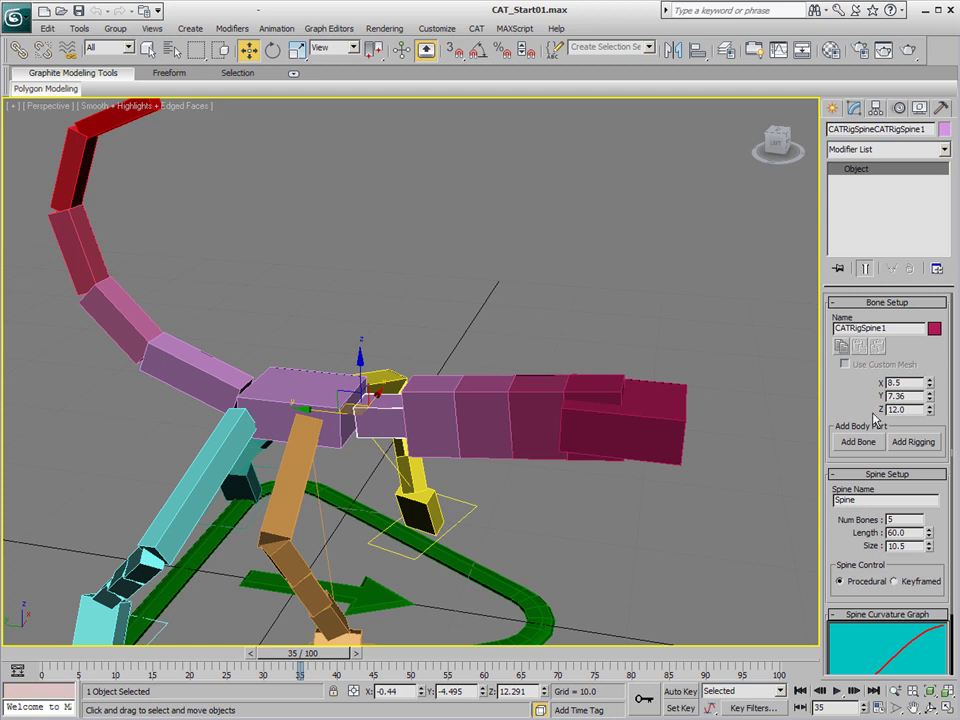
- Reduce the spine to three bones and scale the second and third bones down to the first bone's thickness
{"action": "left_click_drag", "start_coordinate": [858, 423], "coordinate": [857, 352]}
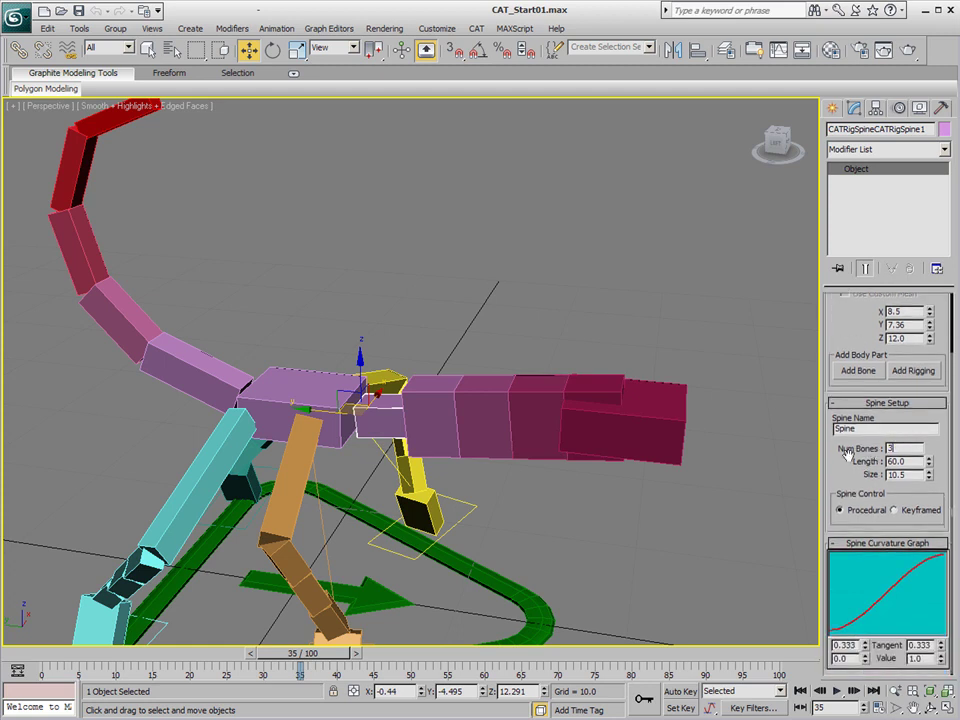
{"action": "key", "text": "Return"}
{"action": "left_click", "coordinate": [509, 414]}
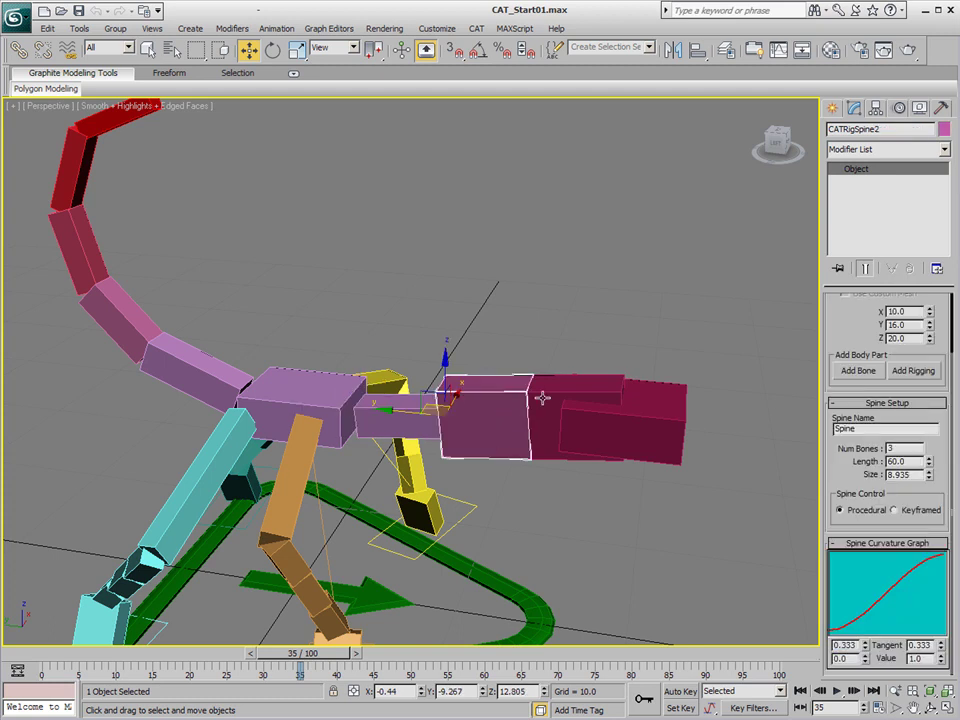
{"action": "left_click", "coordinate": [543, 400], "text": "ctrl"}
{"action": "right_click", "coordinate": [482, 336]}
{"action": "left_click", "coordinate": [537, 377]}
{"action": "left_click", "coordinate": [555, 467]}
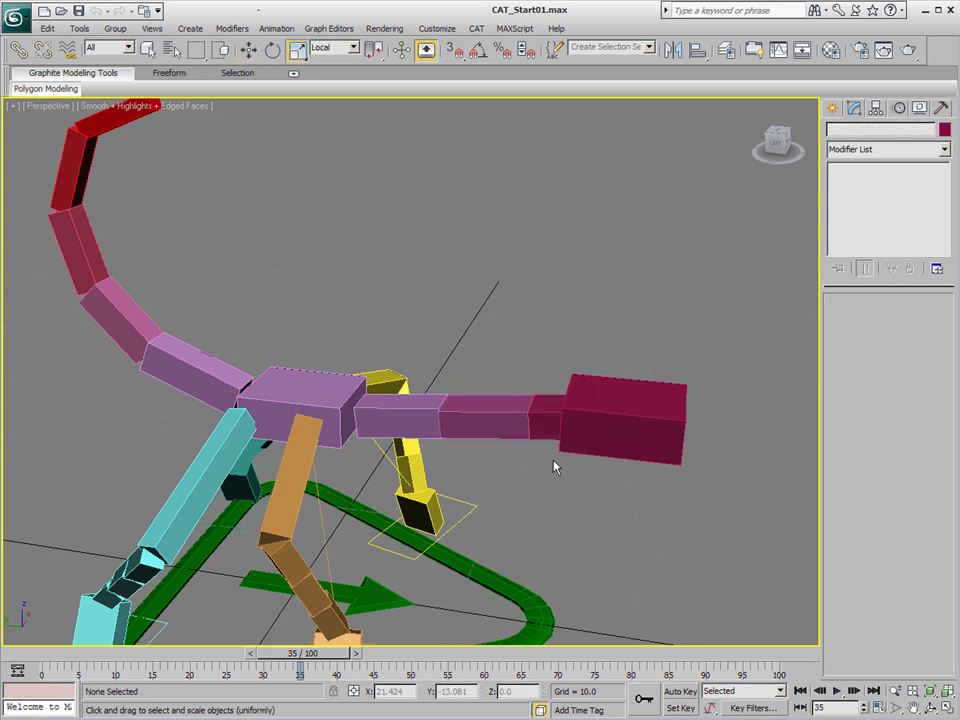
- Raise the head hub to about Y -17.64, Z 19.18 so the spine curves upward, and turn the hub level
{"action": "mouse_move", "coordinate": [614, 510]}
{"action": "middle_mouse_down", "text": "alt"}
{"action": "mouse_move", "coordinate": [521, 553]}
{"action": "mouse_move", "coordinate": [628, 504]}
{"action": "middle_mouse_up", "text": "alt"}
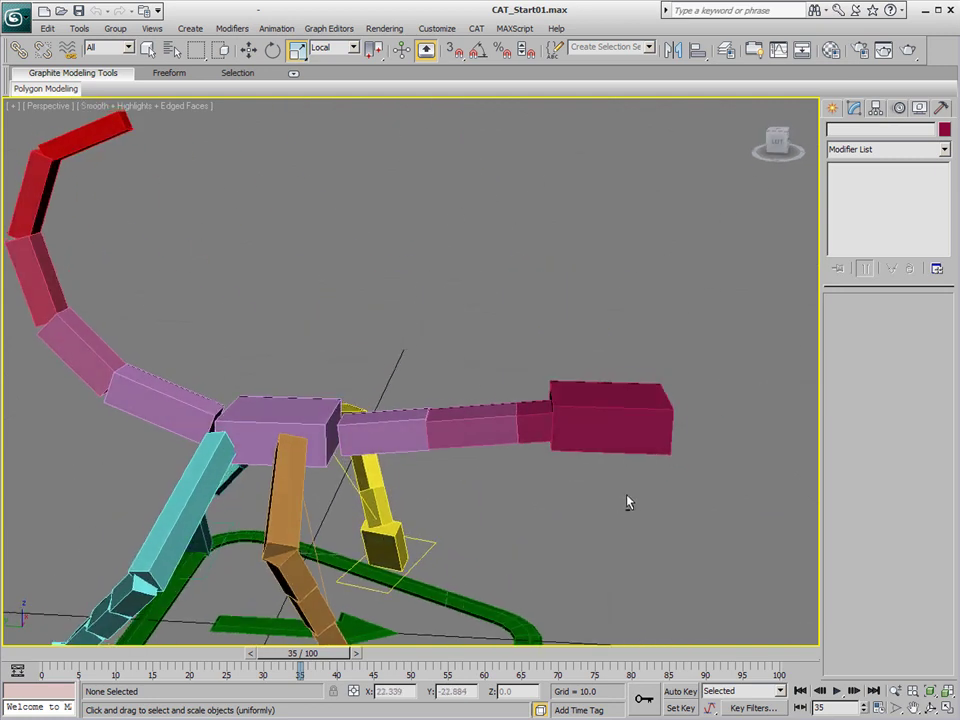
{"action": "left_click", "coordinate": [607, 441]}
{"action": "right_click", "coordinate": [555, 403]}
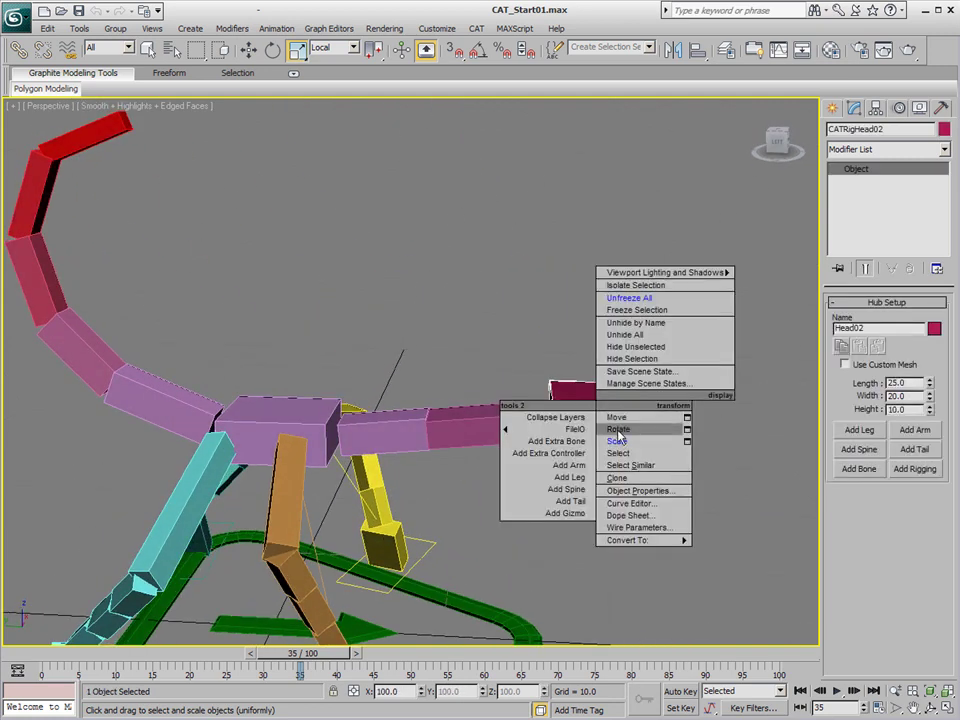
{"action": "left_click", "coordinate": [605, 431]}
{"action": "left_click_drag", "start_coordinate": [637, 381], "coordinate": [529, 311]}
{"action": "left_click_drag", "start_coordinate": [548, 234], "coordinate": [545, 241]}
{"action": "scroll", "coordinate": [561, 345], "scroll_direction": "up", "scroll_amount": 6}
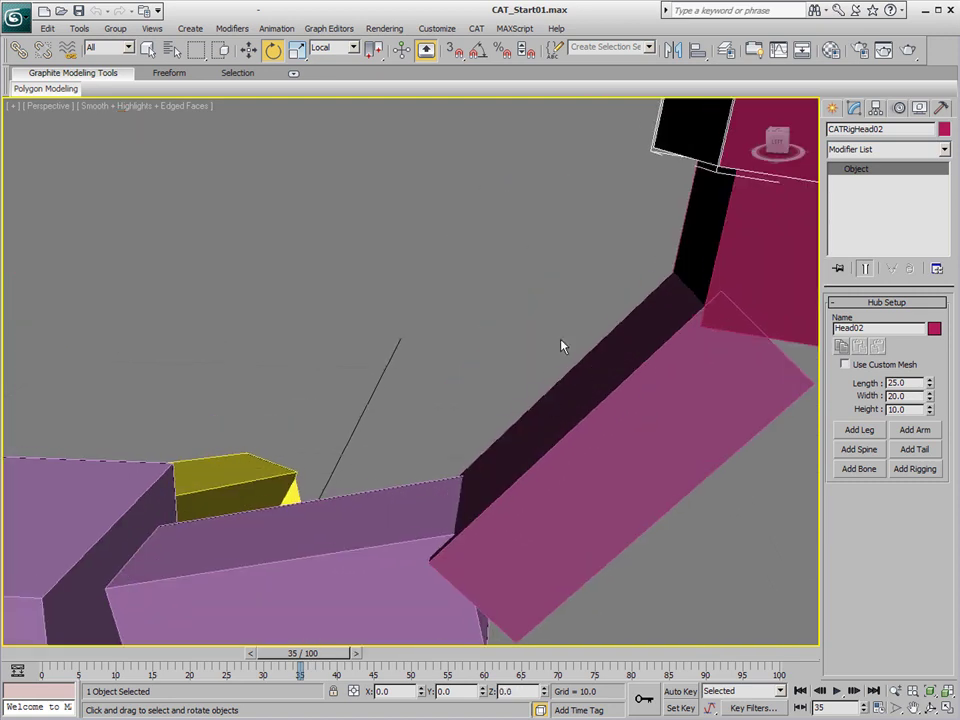
{"action": "scroll", "coordinate": [561, 345], "scroll_direction": "down", "scroll_amount": 5}
{"action": "middle_click_drag", "start_coordinate": [568, 385], "coordinate": [518, 411]}
{"action": "left_click_drag", "start_coordinate": [501, 238], "coordinate": [569, 286]}
{"action": "right_click", "coordinate": [570, 286]}
{"action": "left_click", "coordinate": [588, 302]}
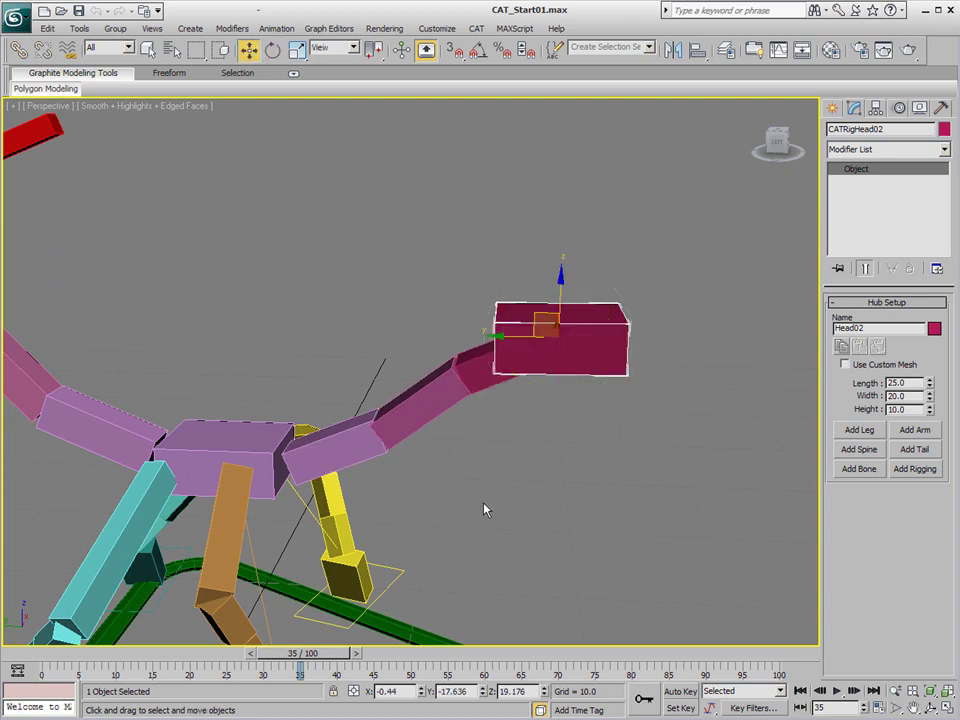
- Add a CATMotion layer to the rig's base triangle and turn on animation mode
{"action": "middle_click_drag", "start_coordinate": [484, 510], "coordinate": [734, 445], "text": "alt"}
{"action": "scroll", "coordinate": [669, 379], "scroll_direction": "down", "scroll_amount": 4}
{"action": "middle_click_drag", "start_coordinate": [676, 418], "coordinate": [693, 414], "text": "alt"}
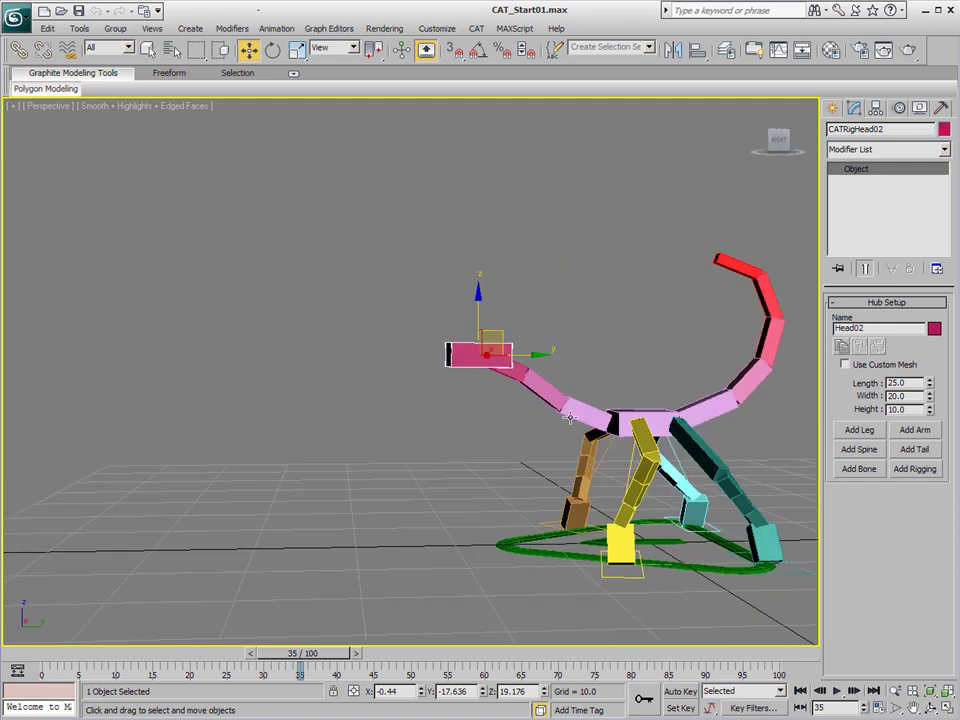
{"action": "middle_click_drag", "start_coordinate": [570, 417], "coordinate": [415, 425]}
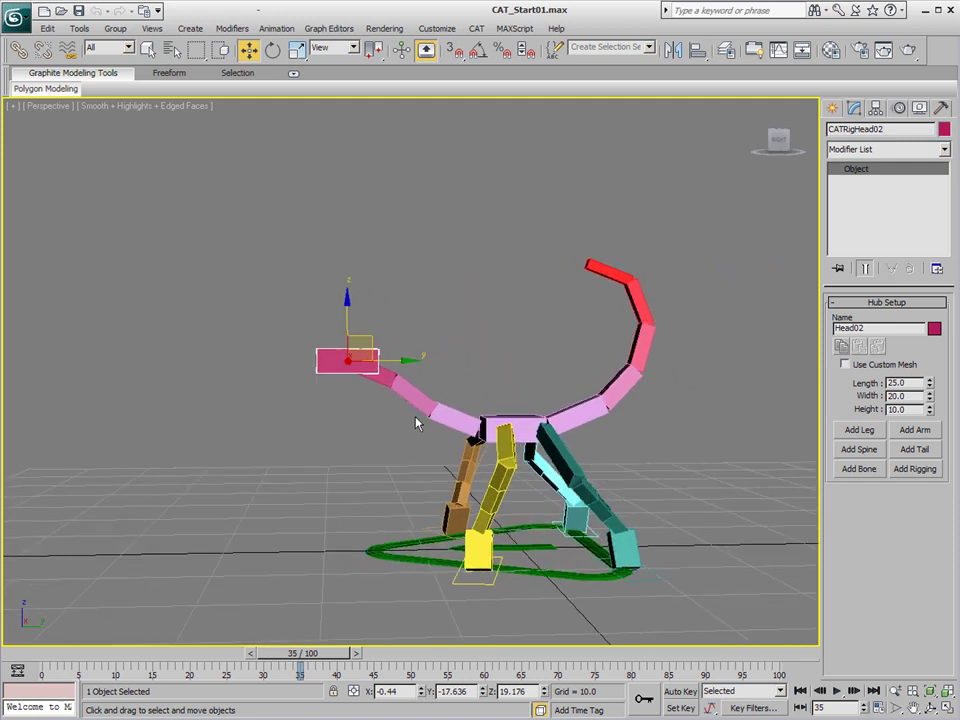
{"action": "middle_click_drag", "start_coordinate": [432, 454], "coordinate": [455, 482], "text": "alt"}
{"action": "left_click", "coordinate": [453, 491]}
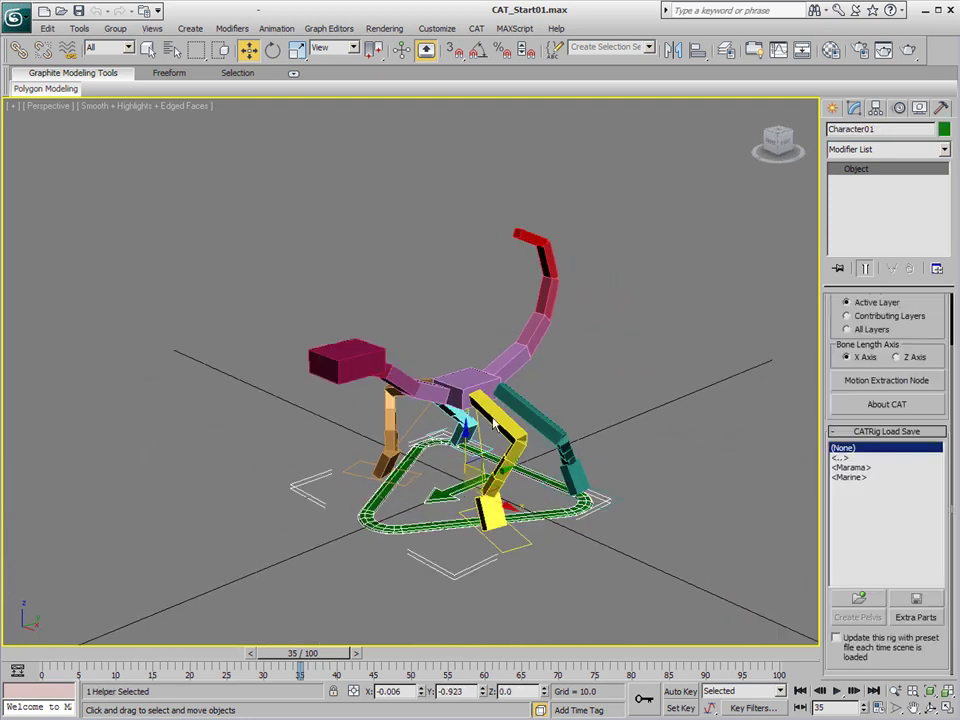
{"action": "left_click", "coordinate": [831, 107]}
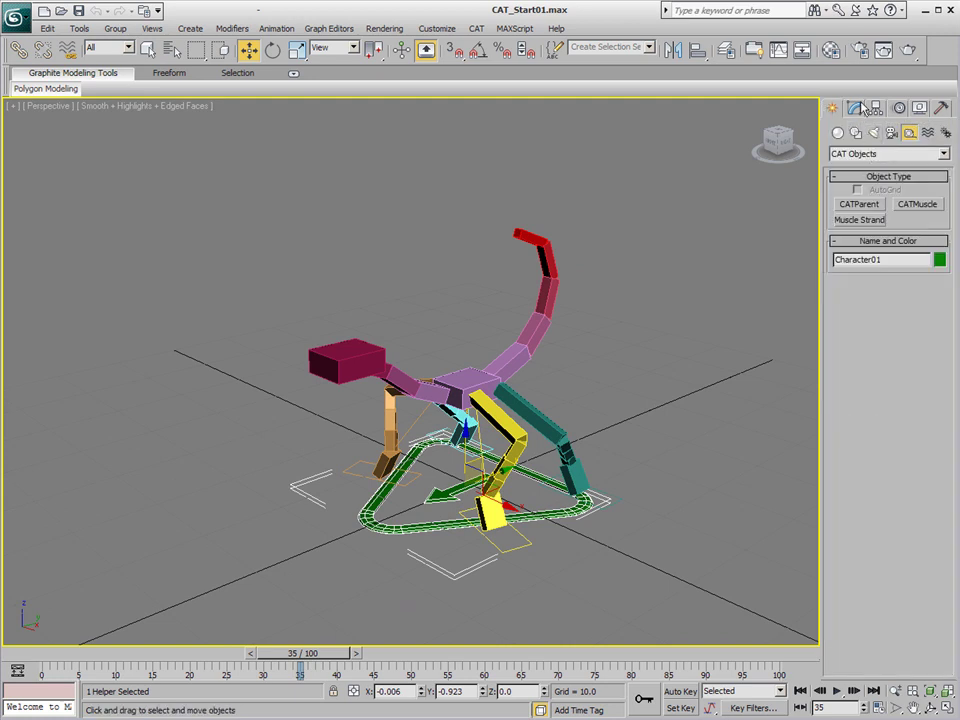
{"action": "left_click", "coordinate": [857, 108]}
{"action": "left_click", "coordinate": [899, 108]}
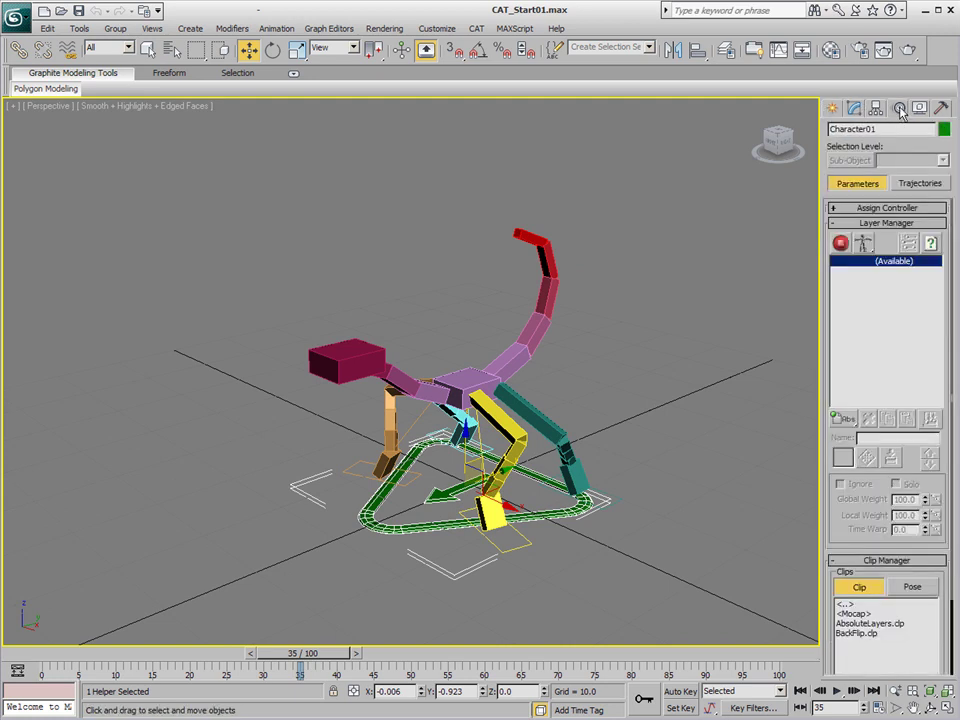
{"action": "left_click_drag", "start_coordinate": [843, 418], "coordinate": [845, 497]}
{"action": "left_click", "coordinate": [840, 243]}
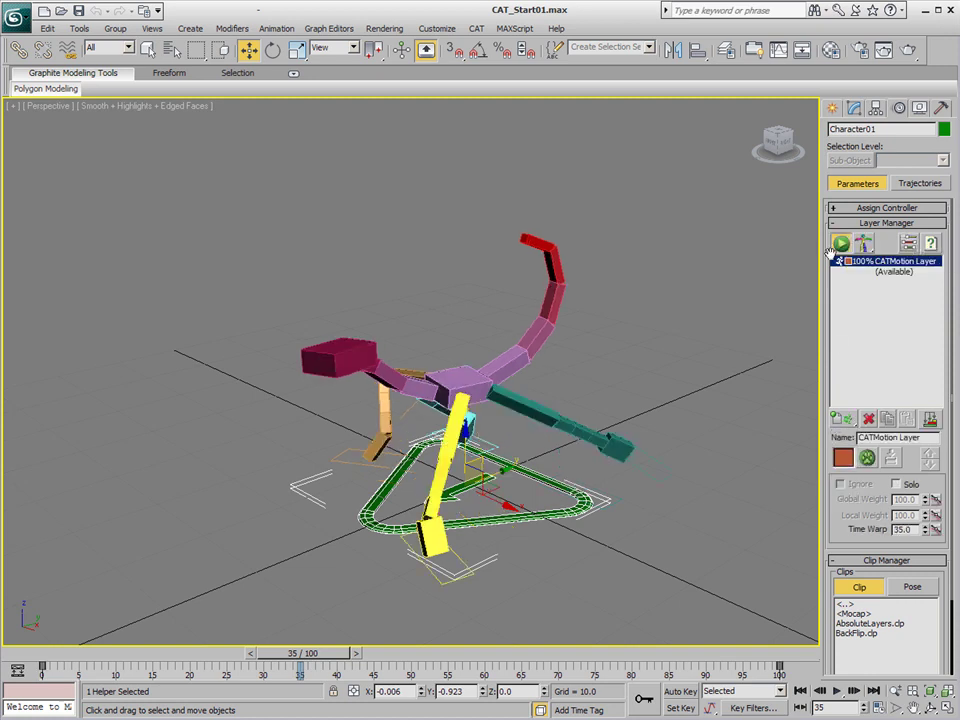
- Play the walk cycle and scrub the animation to frame 55 to examine the leg motion
{"action": "left_click", "coordinate": [838, 691]}
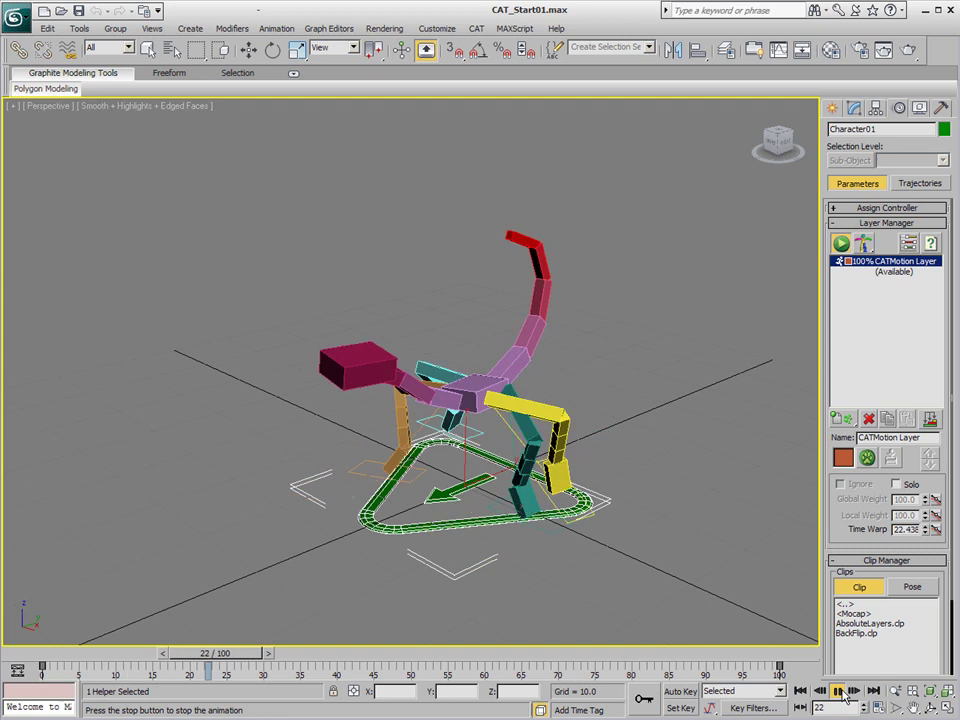
{"action": "left_click", "coordinate": [840, 692]}
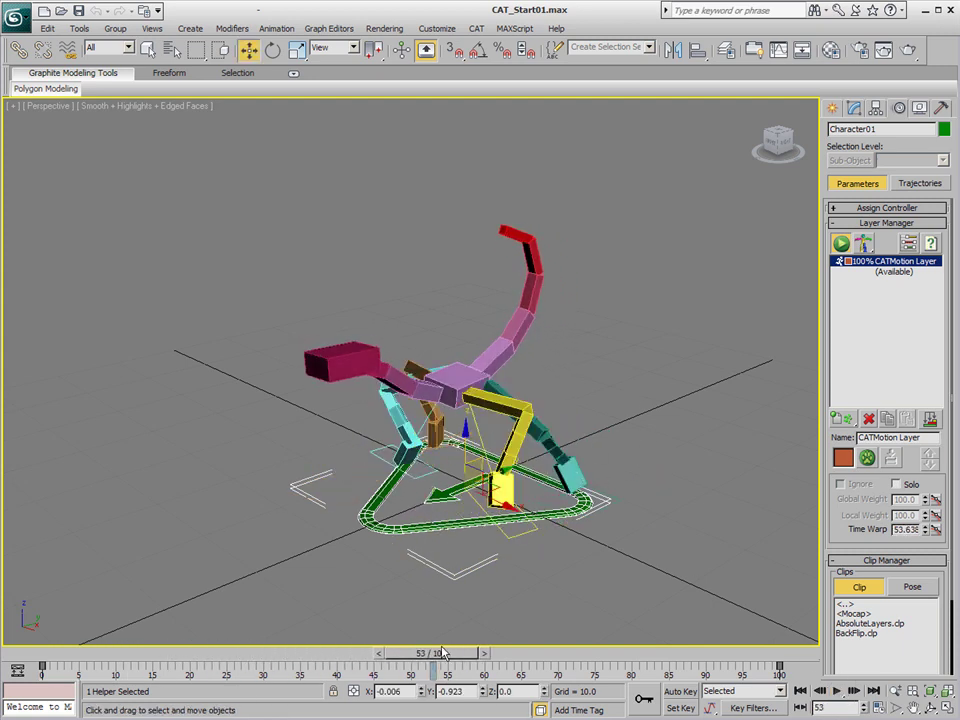
{"action": "mouse_move", "coordinate": [443, 653]}
{"action": "left_mouse_down"}
{"action": "mouse_move", "coordinate": [562, 653]}
{"action": "mouse_move", "coordinate": [745, 633]}
{"action": "mouse_move", "coordinate": [765, 652]}
{"action": "mouse_move", "coordinate": [455, 654]}
{"action": "left_mouse_up"}
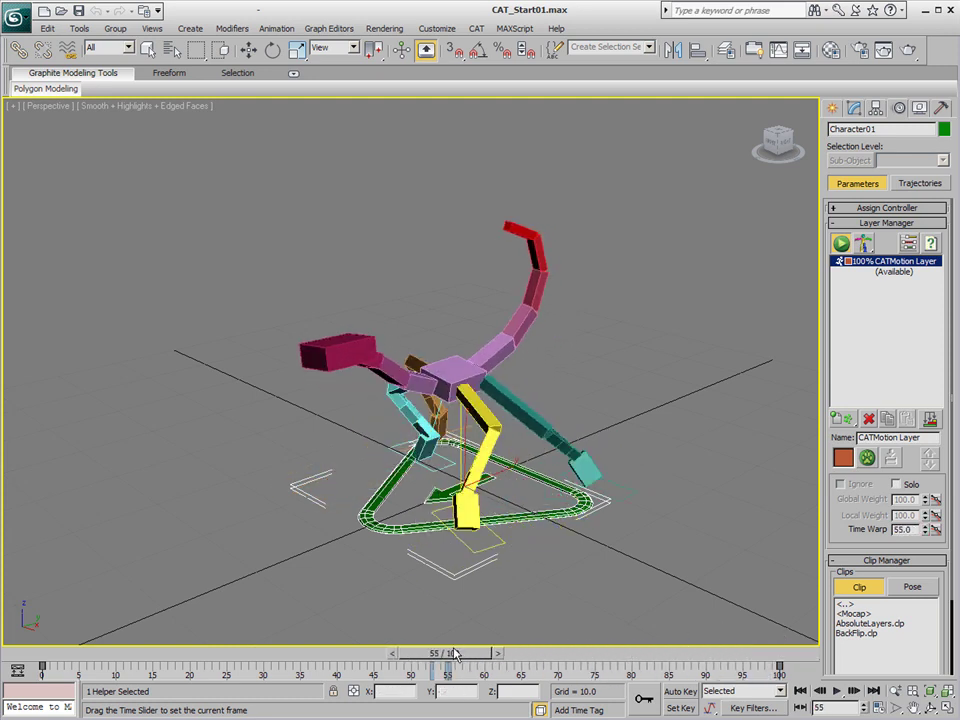
{"action": "key", "text": "w"}
- Return the rig to setup mode and add an extra bone to the head hub
{"action": "left_click", "coordinate": [841, 244]}
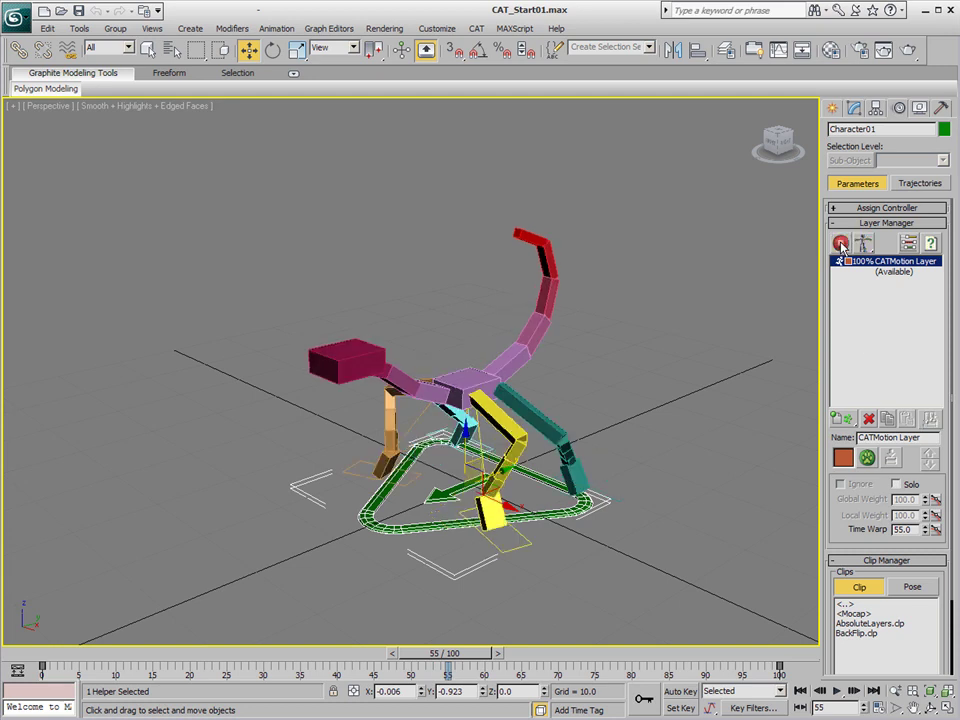
{"action": "left_click", "coordinate": [854, 107]}
{"action": "left_click", "coordinate": [350, 344]}
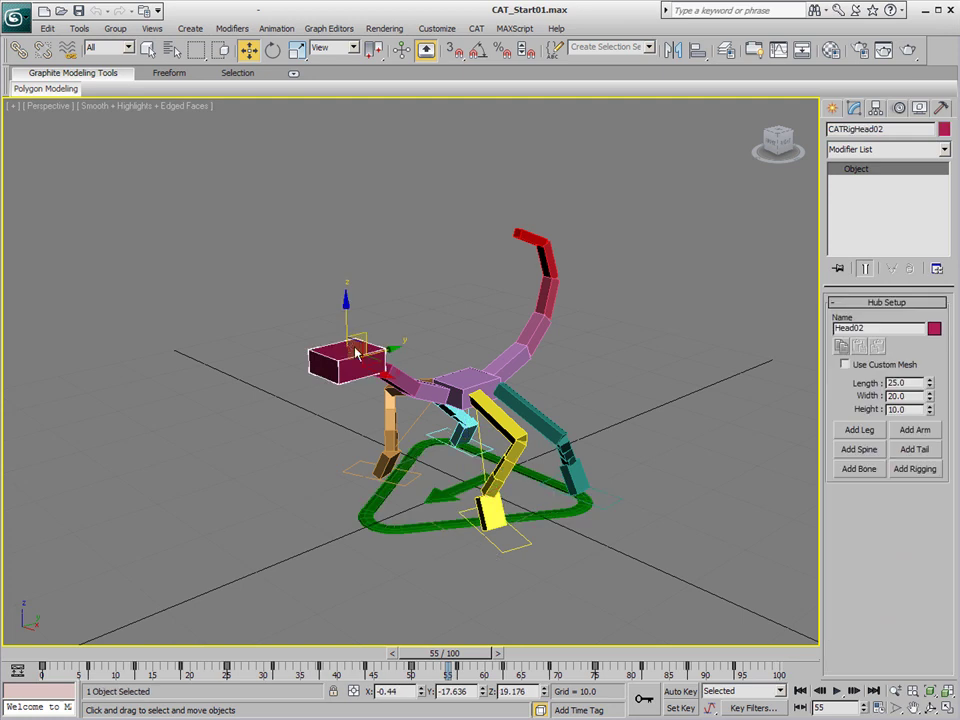
{"action": "middle_click_drag", "start_coordinate": [519, 400], "coordinate": [527, 468], "text": "alt"}
{"action": "scroll", "coordinate": [527, 468], "scroll_direction": "up", "scroll_amount": 4}
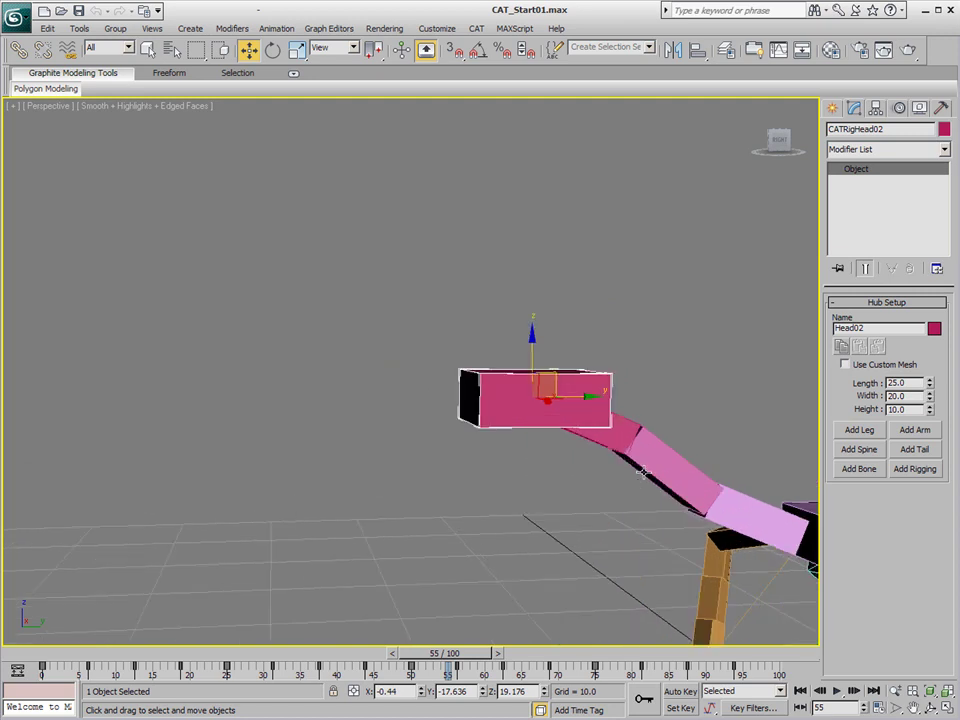
{"action": "middle_click_drag", "start_coordinate": [618, 465], "coordinate": [505, 428]}
{"action": "middle_click_drag", "start_coordinate": [439, 377], "coordinate": [467, 403], "text": "alt"}
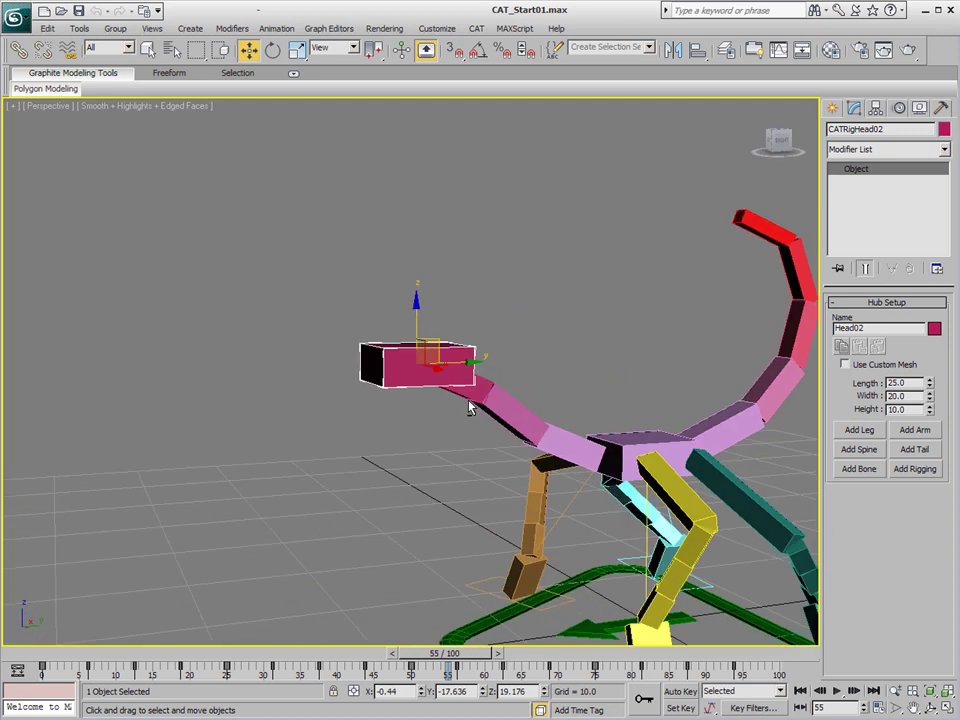
{"action": "left_click", "coordinate": [524, 291]}
{"action": "left_click", "coordinate": [397, 377]}
{"action": "left_click", "coordinate": [856, 470]}
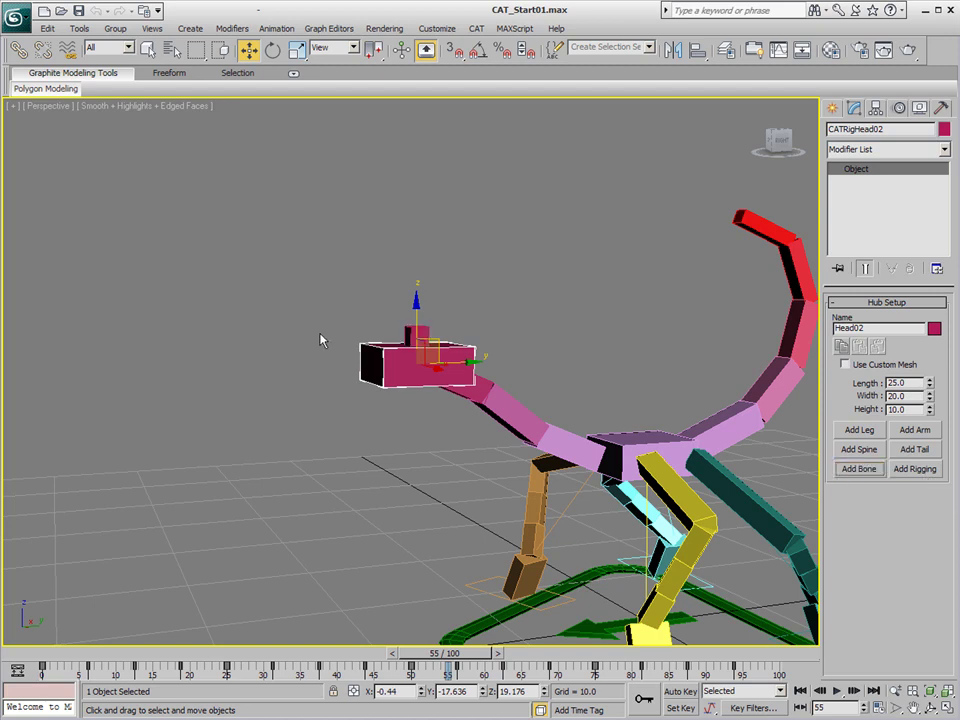
- Rotate the head's new bone to point forward and move it below the hub's front edge at about Y -20.08, Z 17.27
{"action": "left_click", "coordinate": [381, 313]}
{"action": "left_click", "coordinate": [416, 336]}
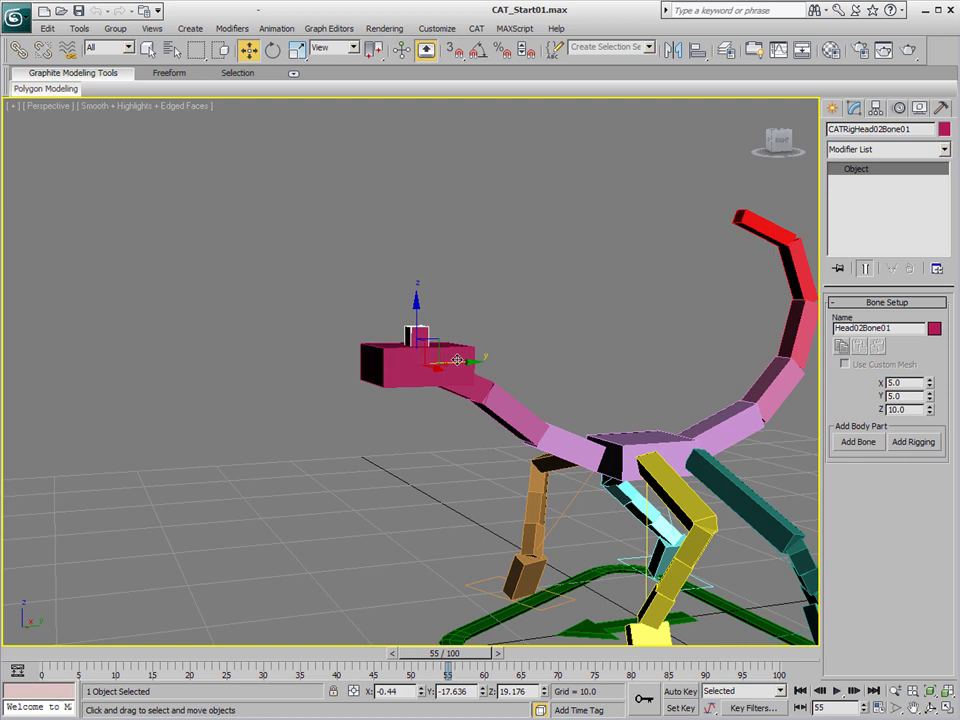
{"action": "left_click_drag", "start_coordinate": [456, 362], "coordinate": [400, 356]}
{"action": "right_click", "coordinate": [493, 366]}
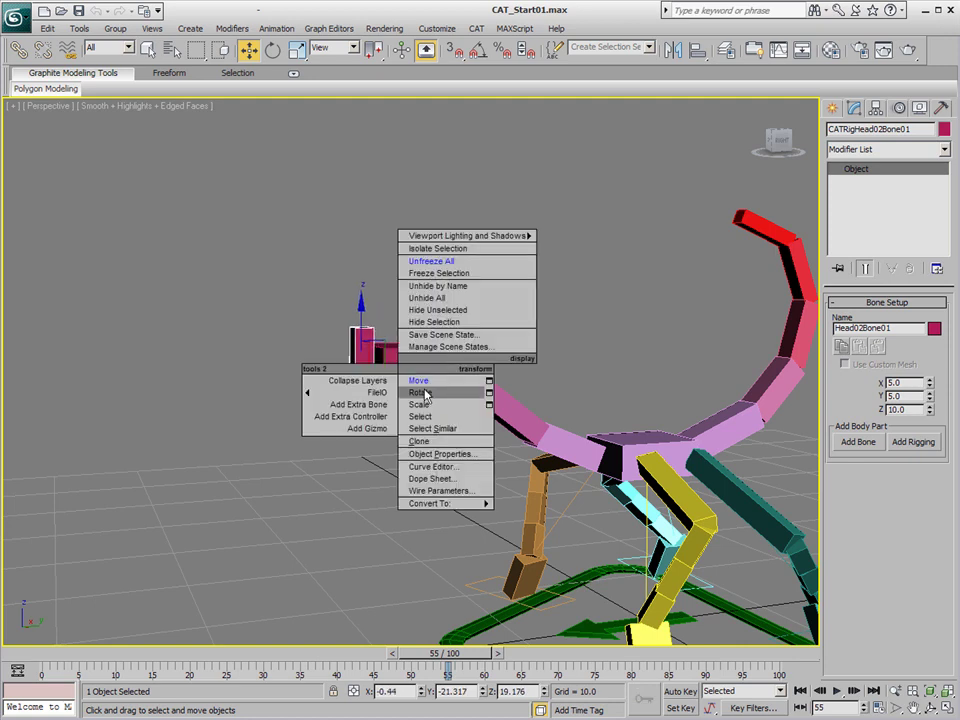
{"action": "left_click", "coordinate": [421, 392]}
{"action": "left_click_drag", "start_coordinate": [326, 330], "coordinate": [340, 457]}
{"action": "right_click", "coordinate": [396, 401]}
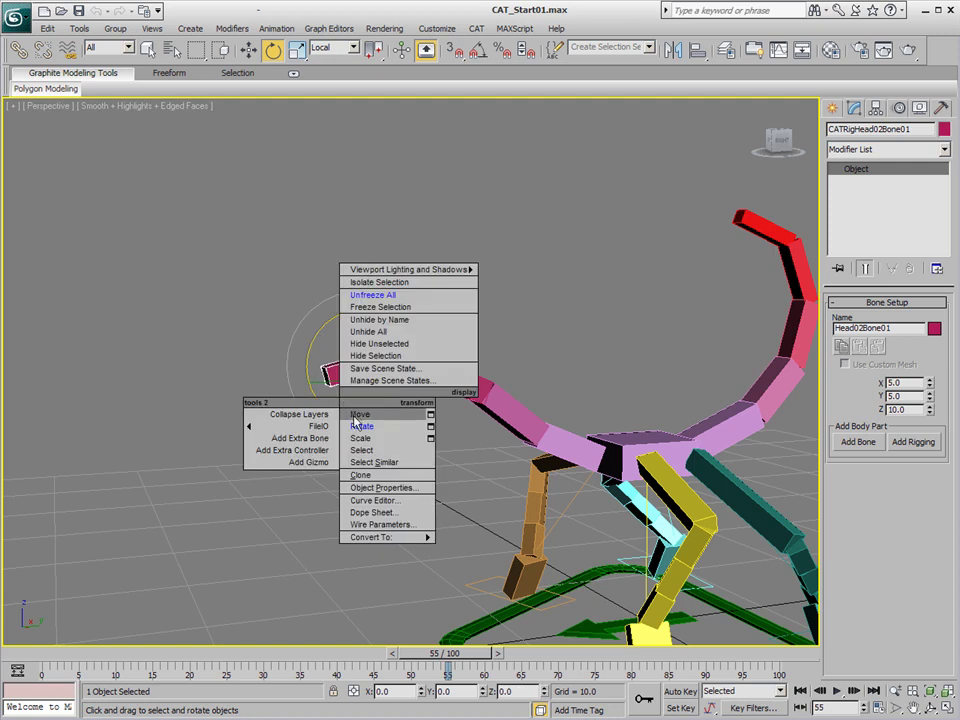
{"action": "left_click", "coordinate": [420, 411]}
{"action": "left_click_drag", "start_coordinate": [385, 358], "coordinate": [402, 371]}
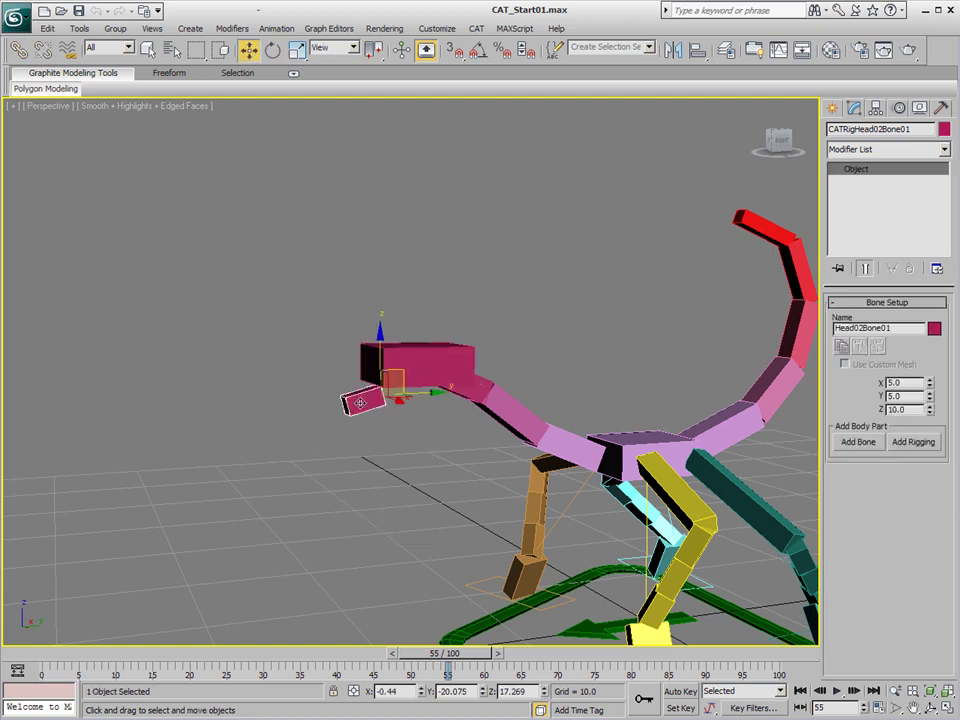
- Scale the jaw bone wider and flatter, to about 18.59 in X and 2.98 in Y
{"action": "middle_click_drag", "start_coordinate": [370, 463], "coordinate": [452, 474], "text": "alt"}
{"action": "right_click", "coordinate": [324, 400]}
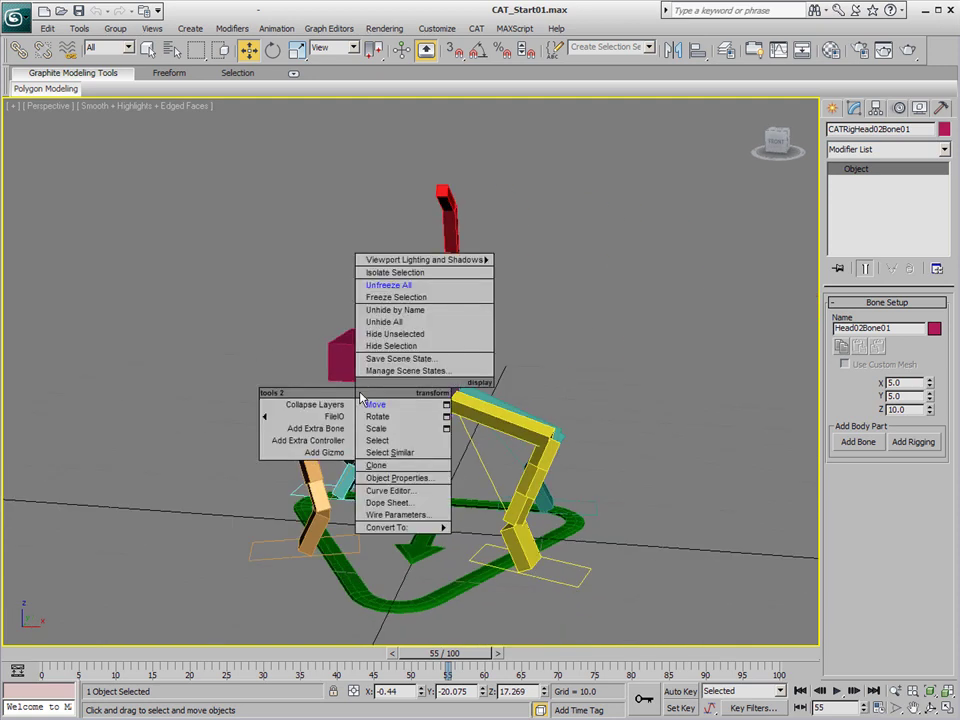
{"action": "left_click", "coordinate": [375, 429]}
{"action": "left_click_drag", "start_coordinate": [424, 397], "coordinate": [510, 399]}
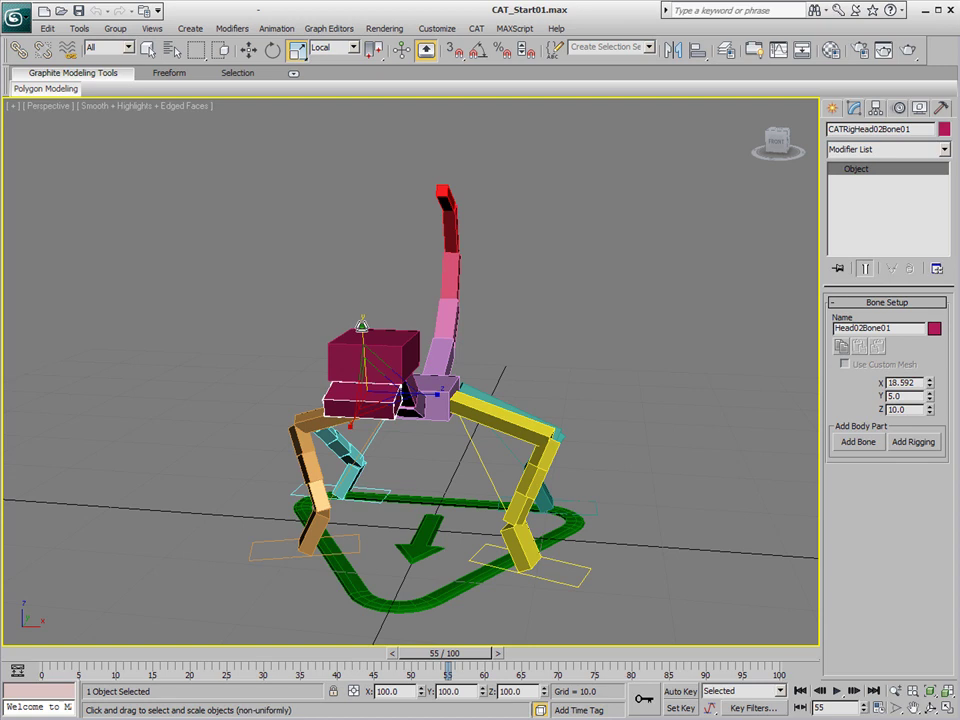
{"action": "left_click_drag", "start_coordinate": [362, 326], "coordinate": [362, 360]}
- Extend the jaw with two more bones chained end to end from the first jaw bone
{"action": "middle_click_drag", "start_coordinate": [480, 464], "coordinate": [383, 446], "text": "alt"}
{"action": "scroll", "coordinate": [383, 446], "scroll_direction": "up", "scroll_amount": 2}
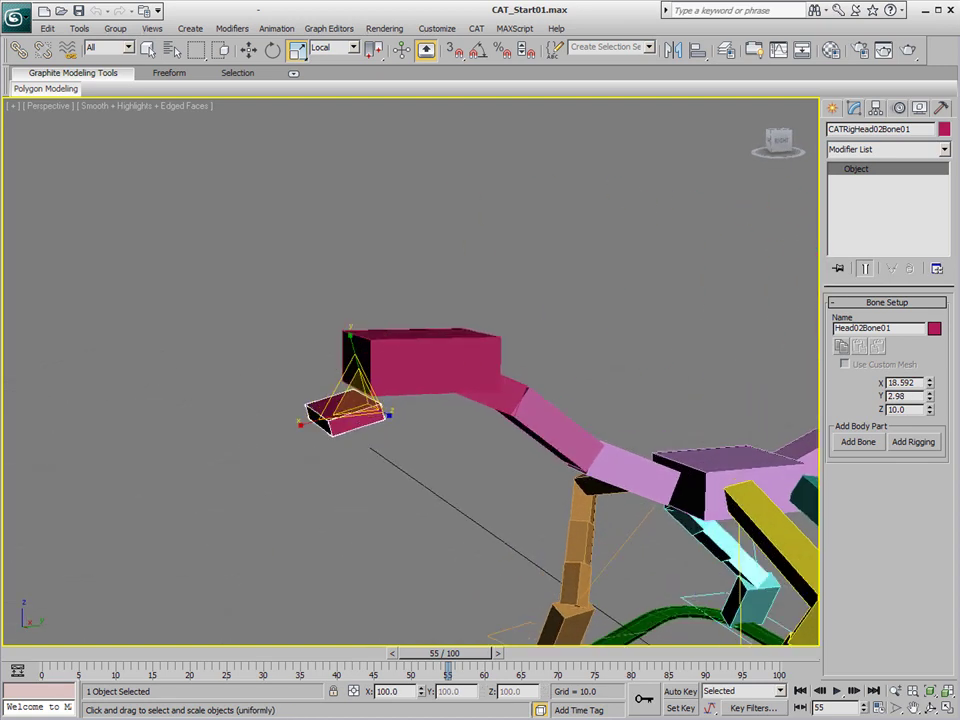
{"action": "left_click", "coordinate": [862, 442]}
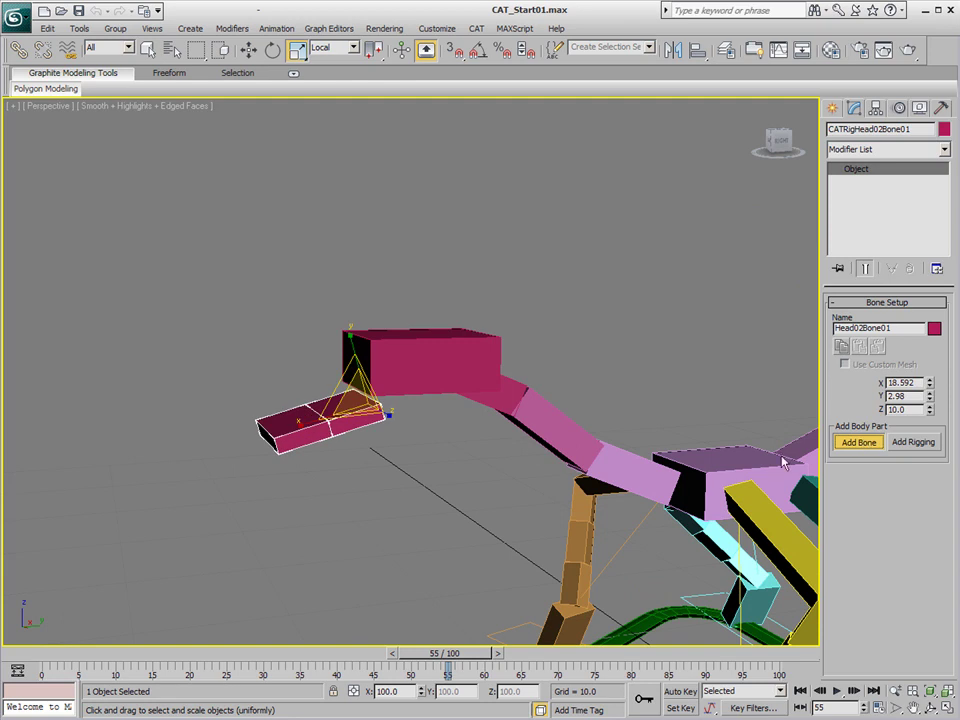
{"action": "left_click", "coordinate": [858, 442]}
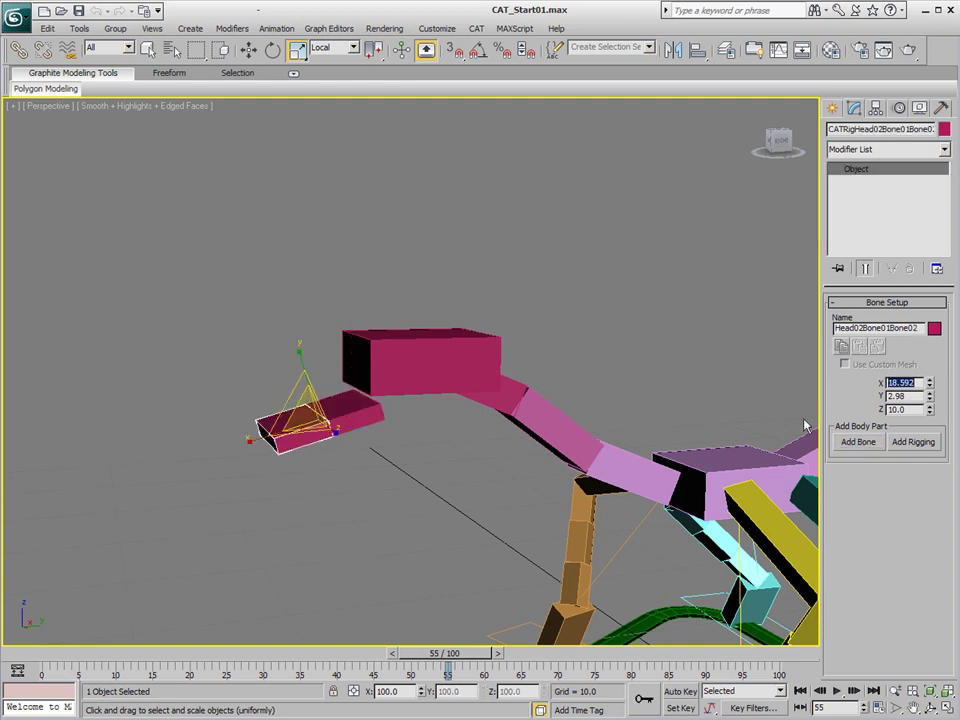
{"action": "left_click", "coordinate": [311, 494]}
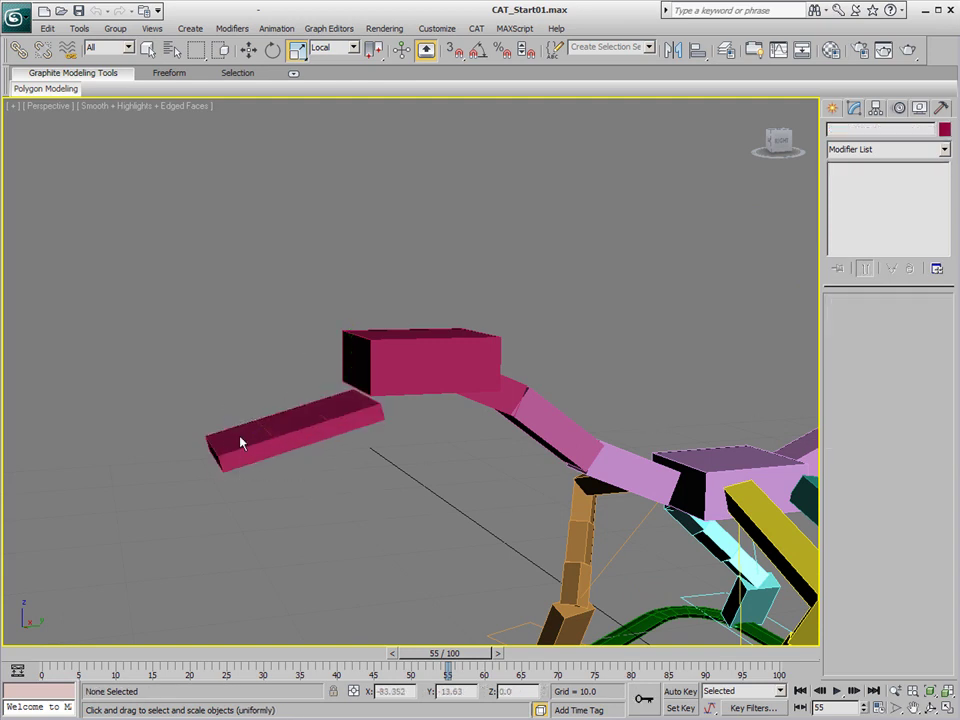
- Rotate the second and third jaw bones upward so the jaw curves up toward its tip
{"action": "left_click_drag", "start_coordinate": [228, 412], "coordinate": [352, 440]}
{"action": "right_click", "coordinate": [285, 402]}
{"action": "left_click", "coordinate": [343, 432]}
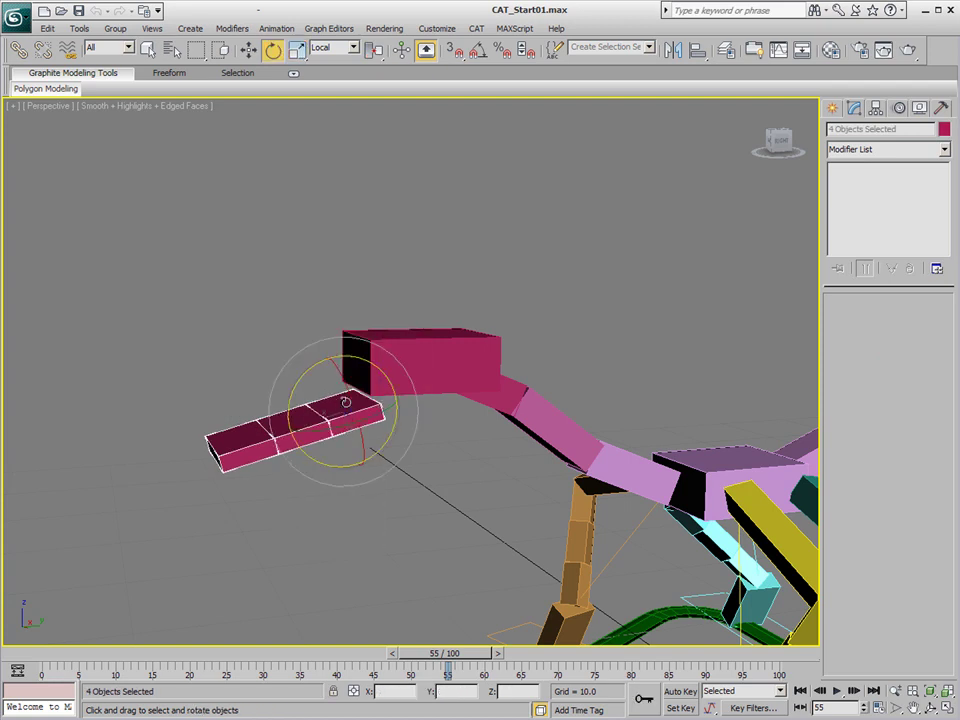
{"action": "mouse_move", "coordinate": [302, 376]}
{"action": "left_mouse_down"}
{"action": "mouse_move", "coordinate": [315, 352]}
{"action": "mouse_move", "coordinate": [306, 370]}
{"action": "left_mouse_up"}
{"action": "left_click", "coordinate": [302, 510]}
{"action": "left_click", "coordinate": [290, 428]}
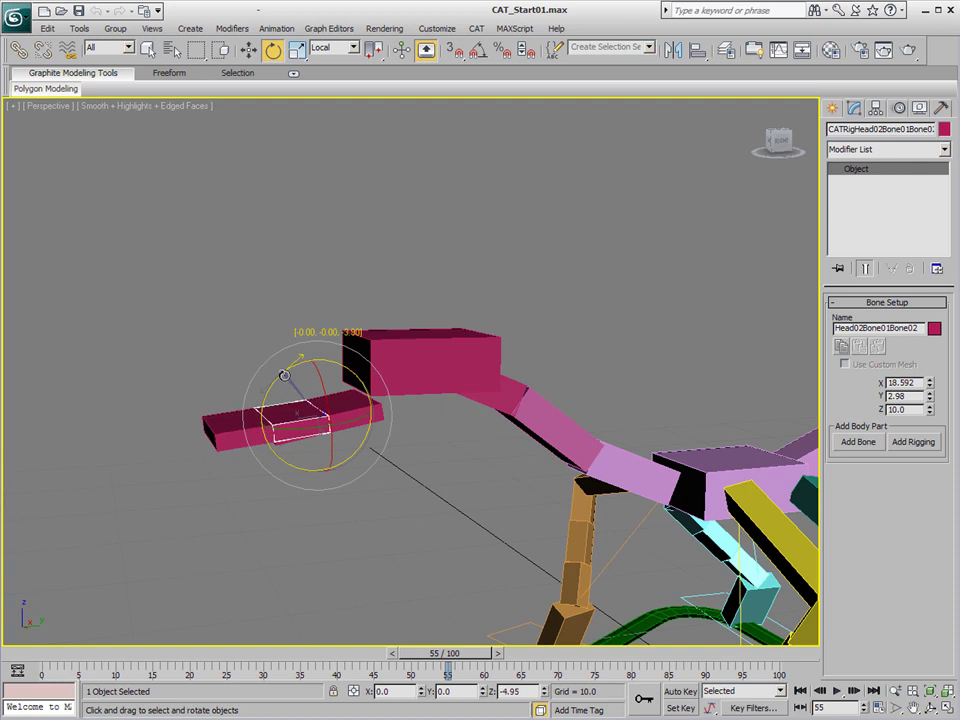
{"action": "left_click", "coordinate": [247, 424]}
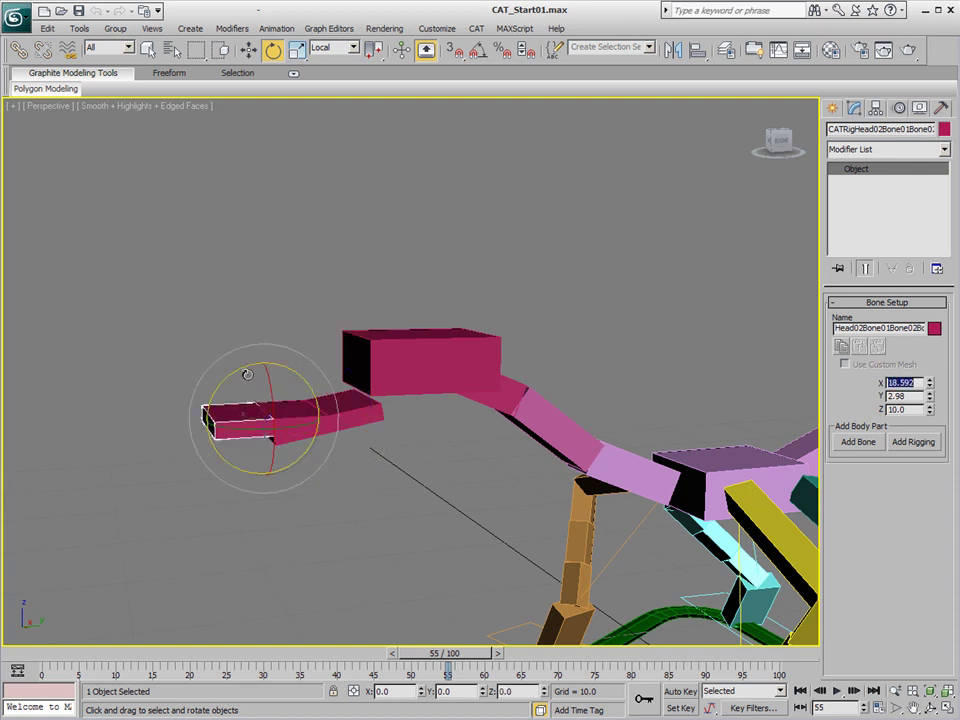
{"action": "left_click_drag", "start_coordinate": [246, 370], "coordinate": [265, 372]}
{"action": "left_click", "coordinate": [310, 434]}
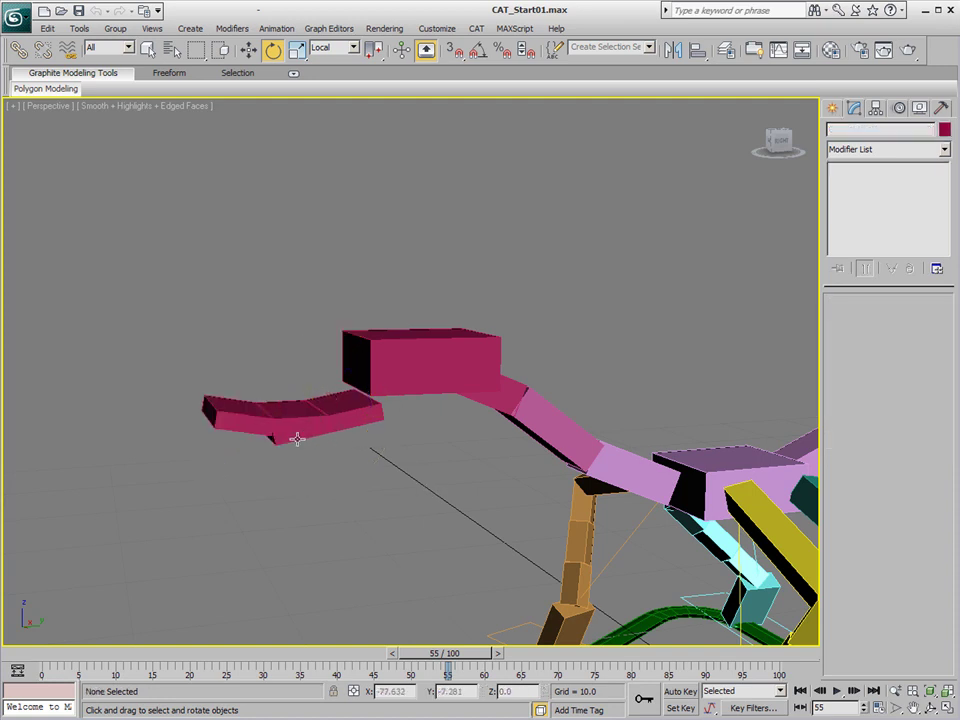
- Examine how the segments of the head's lower jaw line up by checking individual bones from several angles
{"action": "left_click", "coordinate": [299, 439]}
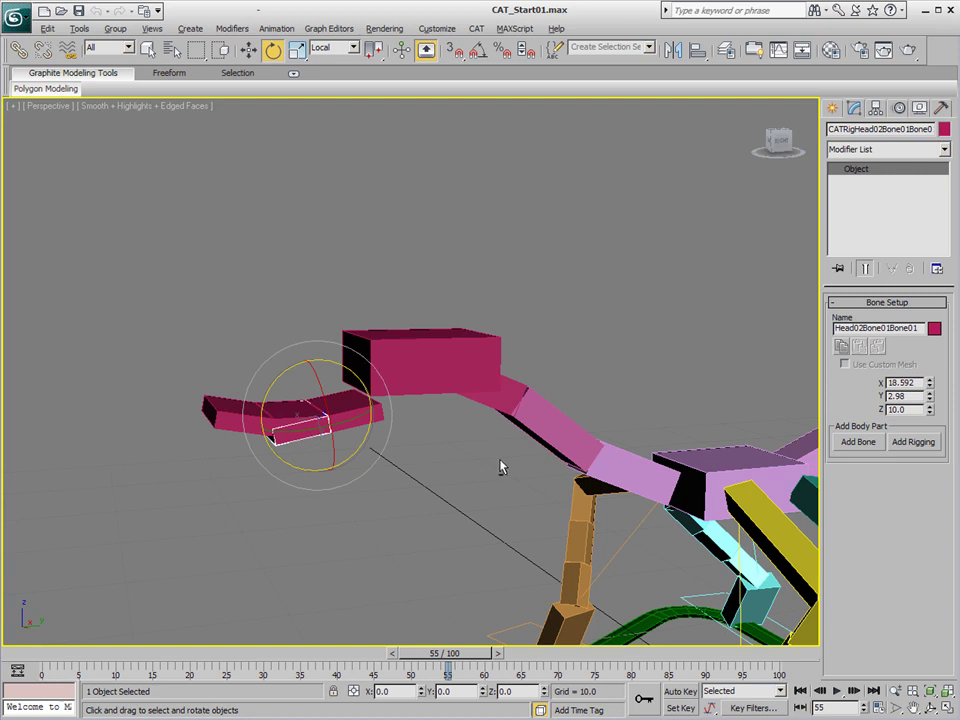
{"action": "middle_click_drag", "start_coordinate": [501, 467], "coordinate": [461, 456], "text": "alt"}
{"action": "scroll", "coordinate": [499, 491], "scroll_direction": "up", "scroll_amount": 3}
{"action": "scroll", "coordinate": [497, 478], "scroll_direction": "down", "scroll_amount": 3}
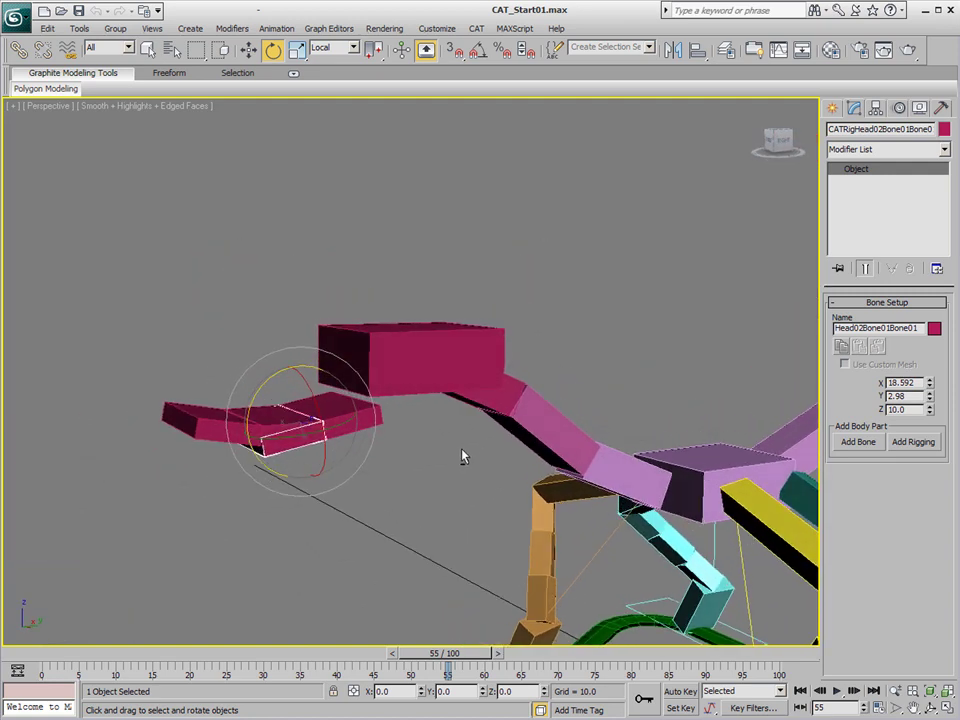
{"action": "left_click", "coordinate": [403, 472]}
{"action": "left_click", "coordinate": [352, 425]}
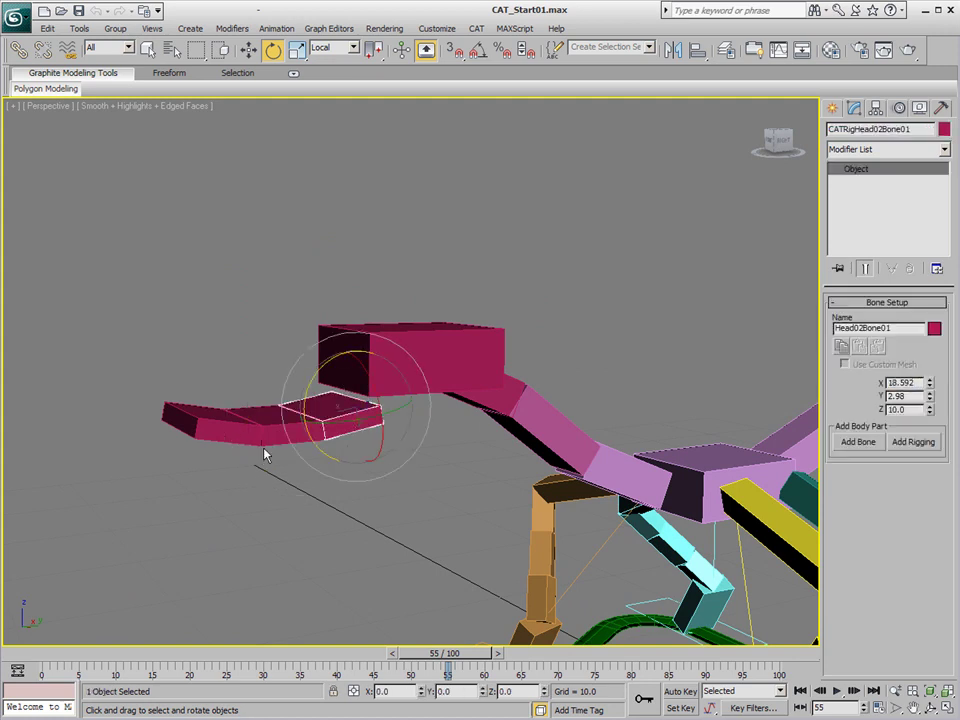
{"action": "middle_click_drag", "start_coordinate": [500, 490], "coordinate": [476, 492], "text": "alt"}
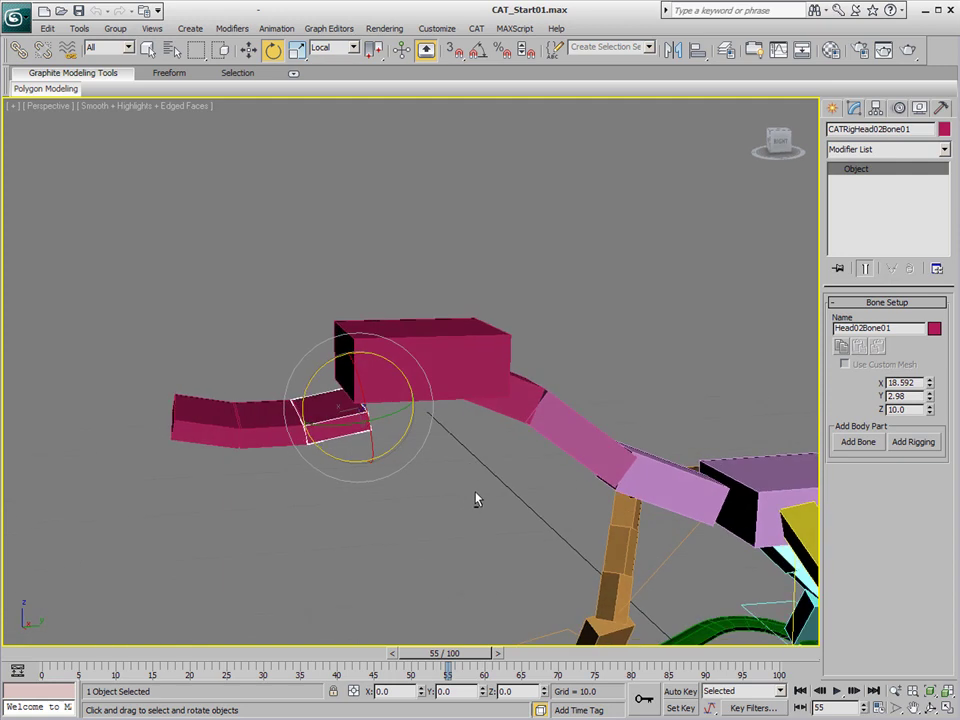
{"action": "left_click", "coordinate": [436, 345]}
{"action": "left_click_drag", "start_coordinate": [424, 366], "coordinate": [403, 379]}
{"action": "key", "text": "ctrl+z"}
{"action": "left_click", "coordinate": [403, 536]}
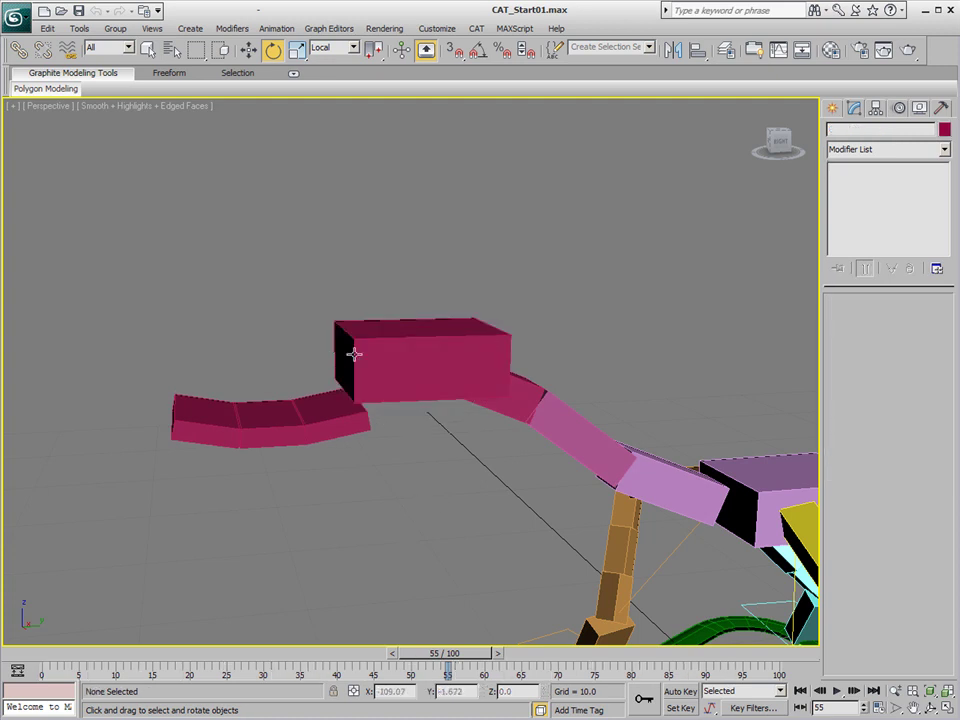
- Add another bone to the head hub and move it forward to the hub's front face at about Y -21.18
{"action": "left_click", "coordinate": [368, 363]}
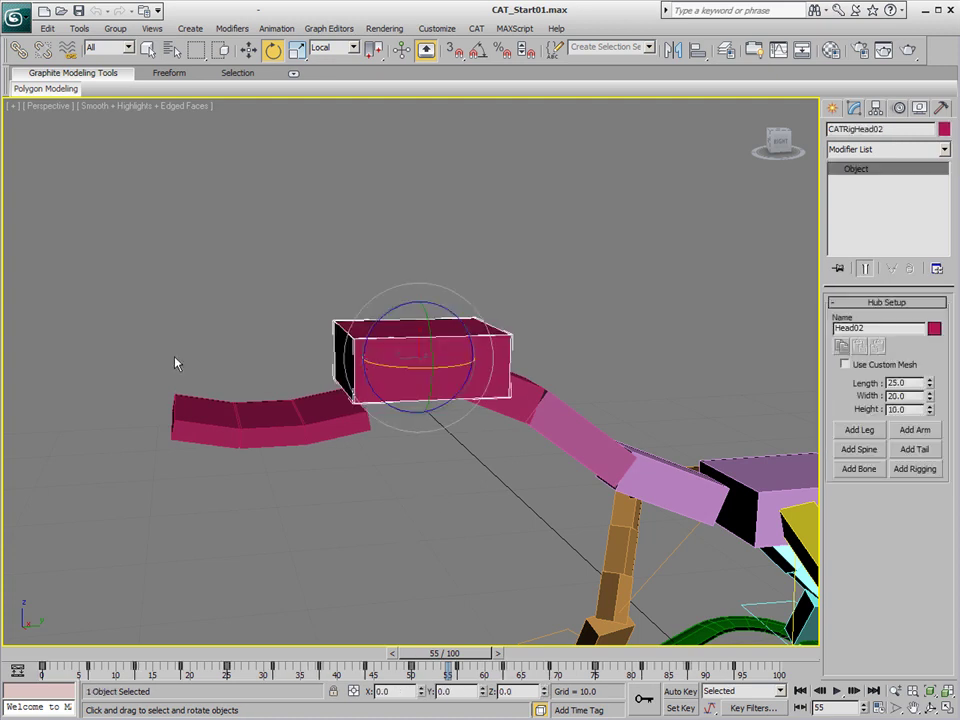
{"action": "left_click", "coordinate": [859, 468]}
{"action": "left_click", "coordinate": [478, 249]}
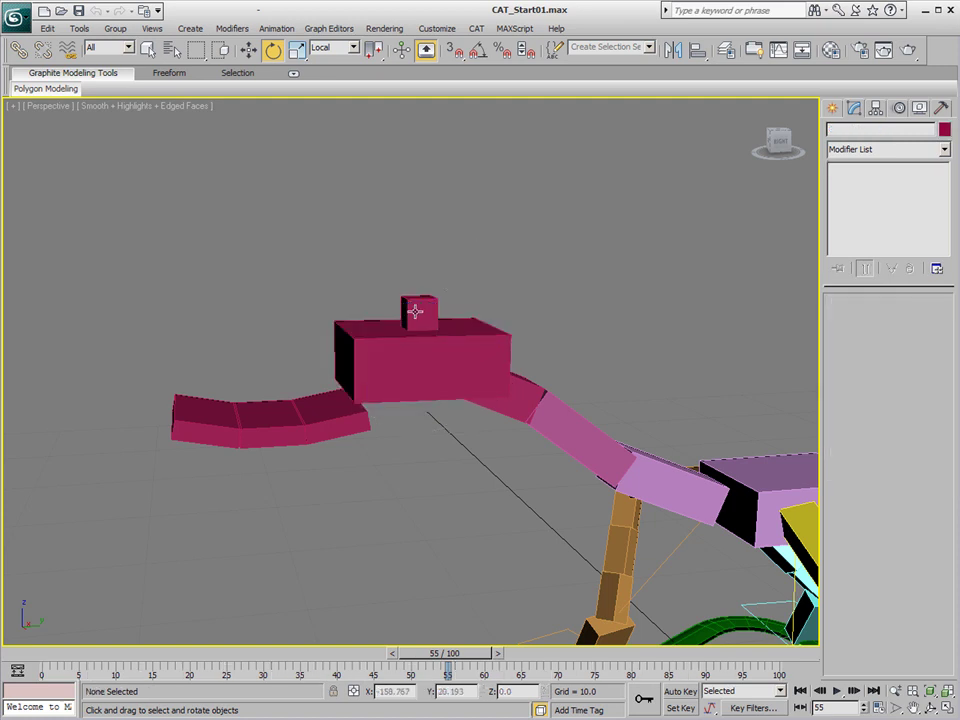
{"action": "right_click", "coordinate": [414, 308]}
{"action": "left_click", "coordinate": [440, 318]}
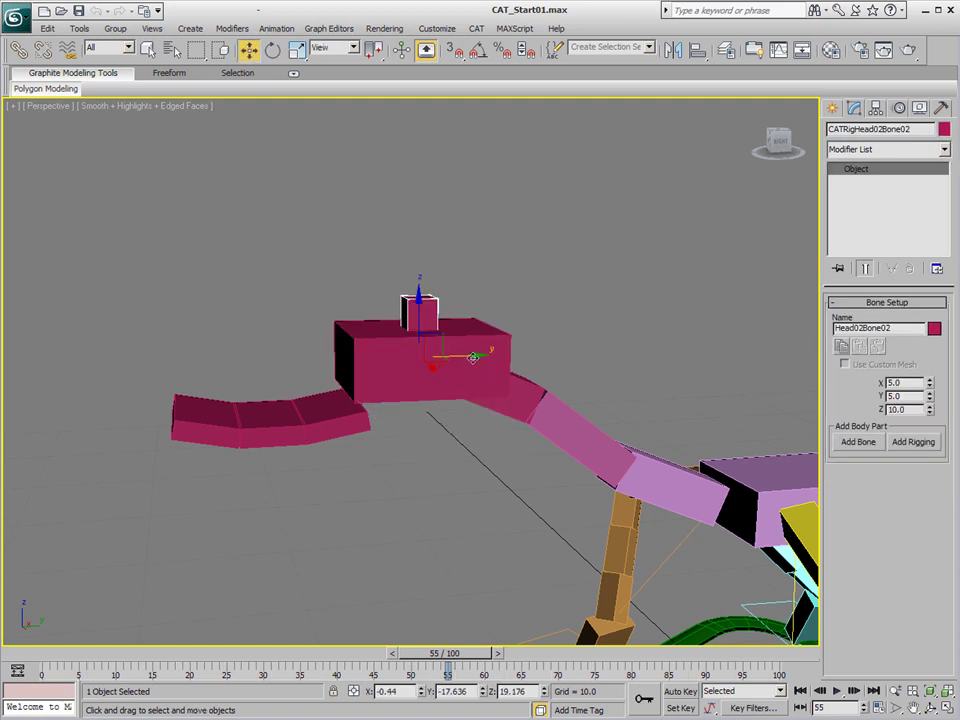
{"action": "left_click_drag", "start_coordinate": [444, 358], "coordinate": [384, 358]}
- Rotate the head's new bone so it points straight forward above the lower jaw
{"action": "right_click", "coordinate": [384, 358]}
{"action": "left_click", "coordinate": [403, 378]}
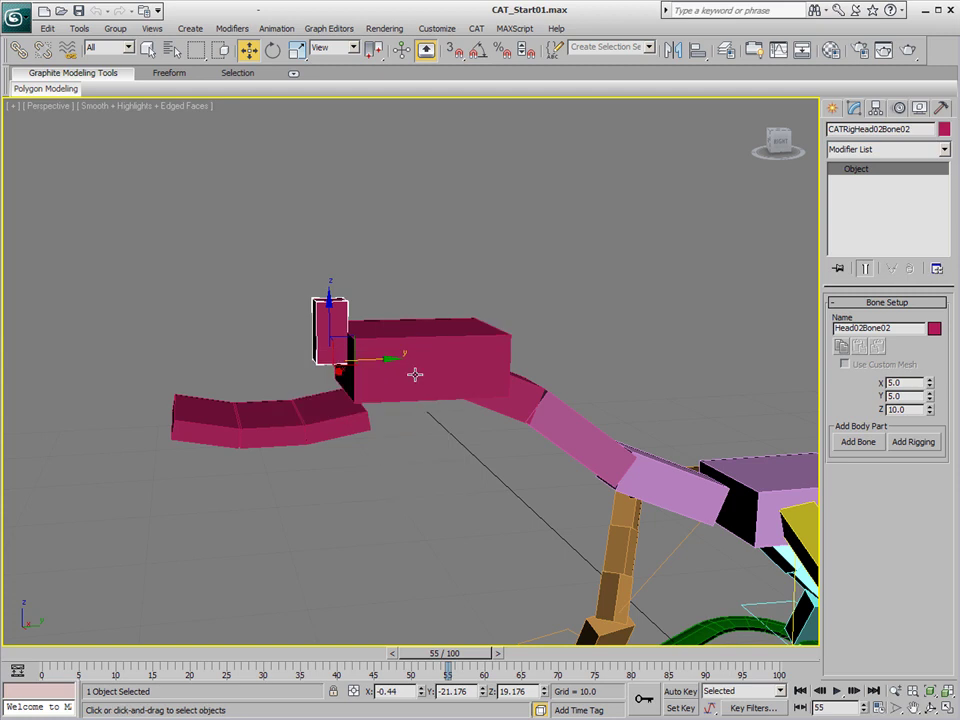
{"action": "left_click_drag", "start_coordinate": [293, 318], "coordinate": [210, 388]}
{"action": "right_click", "coordinate": [398, 356]}
{"action": "left_click", "coordinate": [414, 371]}
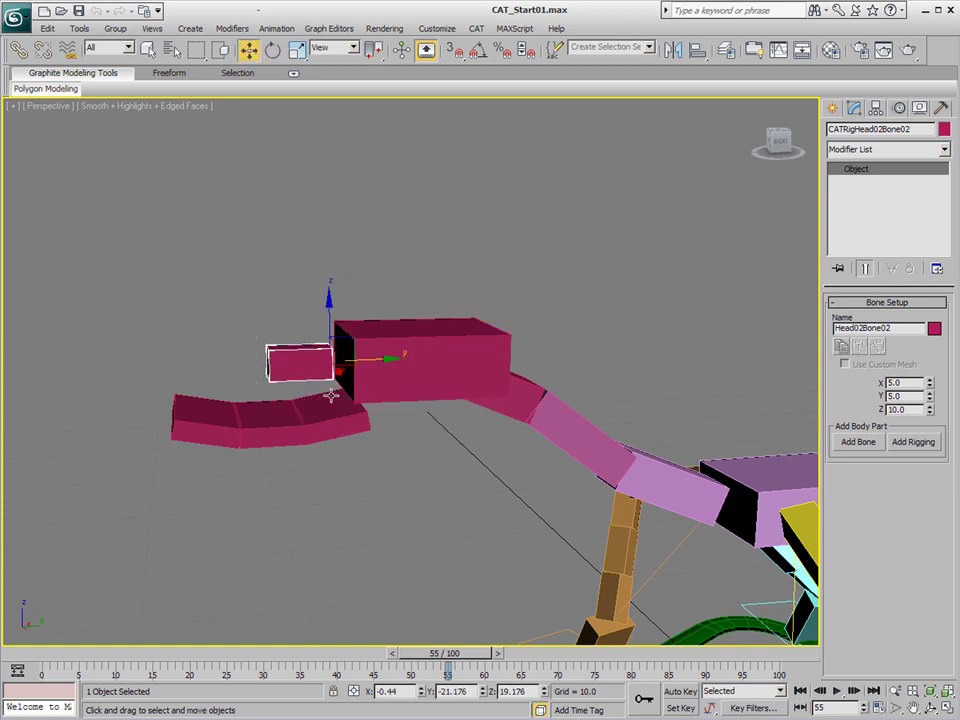
- Scale the upper jaw bone wider and flatter, to about 15.38 in X and 2.25 in Y
{"action": "middle_click_drag", "start_coordinate": [340, 394], "coordinate": [373, 351], "text": "alt"}
{"action": "right_click", "coordinate": [373, 351]}
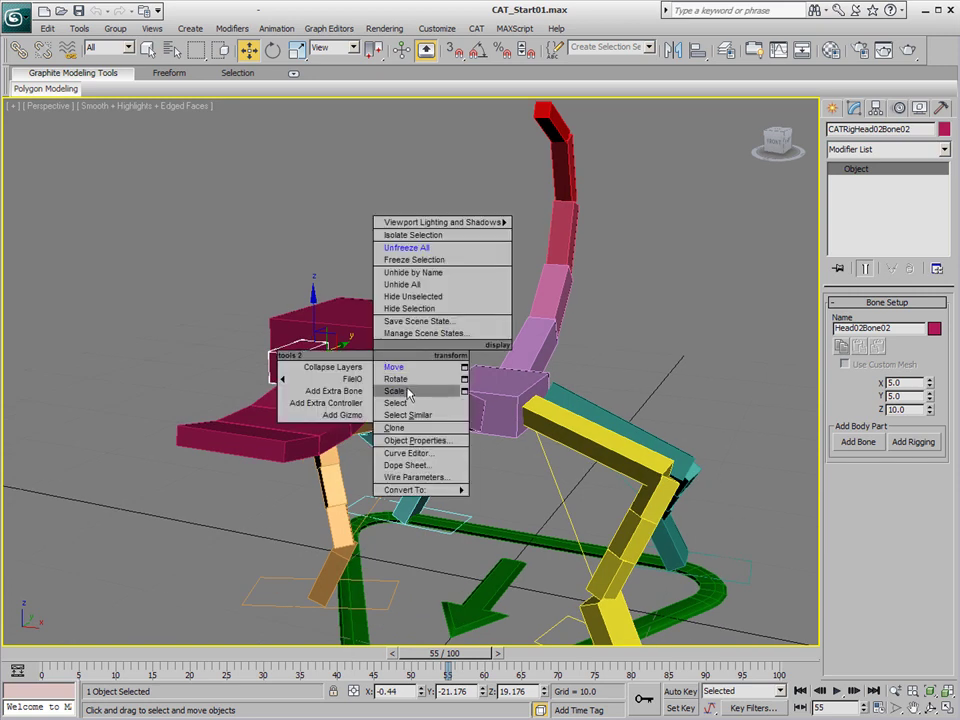
{"action": "left_click", "coordinate": [406, 392]}
{"action": "left_click_drag", "start_coordinate": [326, 306], "coordinate": [488, 363]}
- Move the upper jaw bone back against the head at about Y -20.56 and tilt it upward
{"action": "middle_click_drag", "start_coordinate": [426, 385], "coordinate": [331, 375], "text": "alt"}
{"action": "right_click", "coordinate": [377, 327]}
{"action": "left_click", "coordinate": [398, 343]}
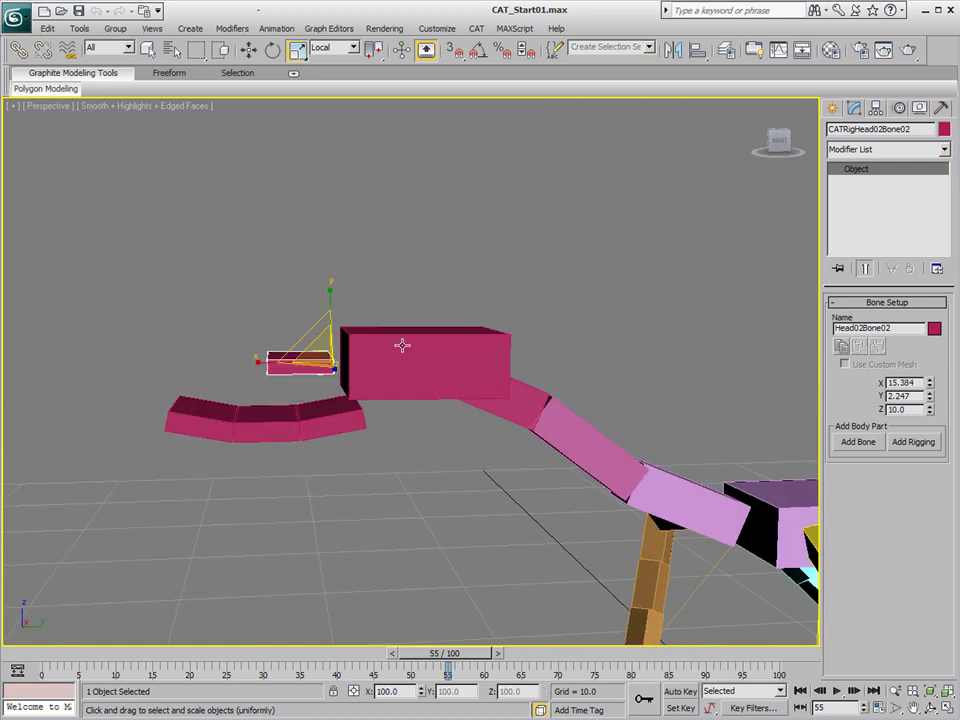
{"action": "right_click", "coordinate": [368, 358]}
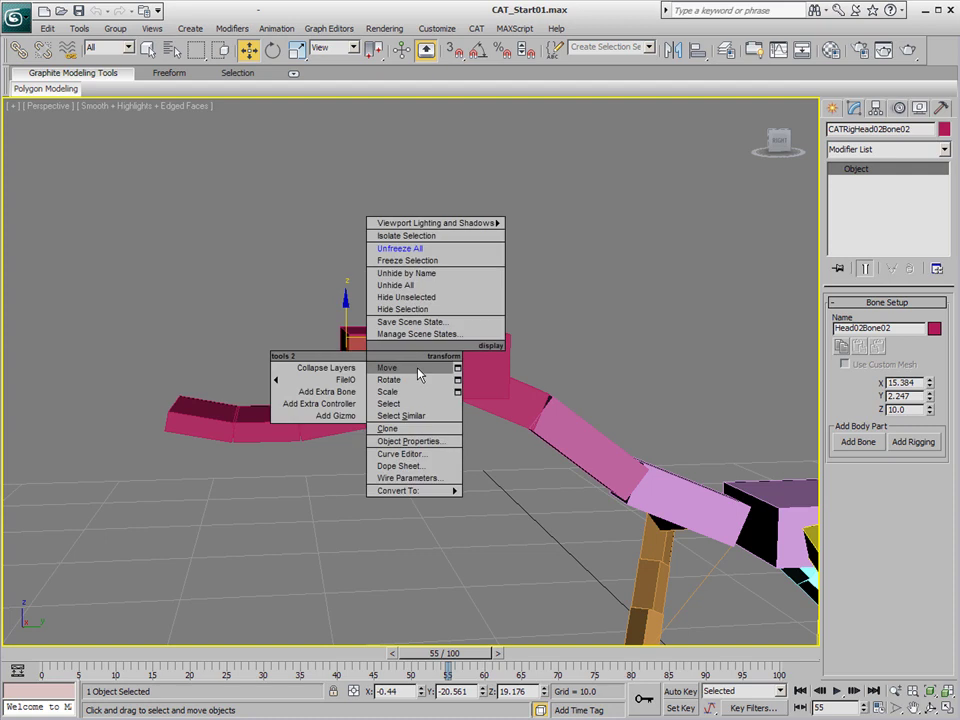
{"action": "left_click", "coordinate": [440, 381]}
{"action": "left_click_drag", "start_coordinate": [385, 321], "coordinate": [380, 334]}
- Extend the upper jaw with two more bones chained end to end, rotating its second bone downward
{"action": "left_click", "coordinate": [858, 442]}
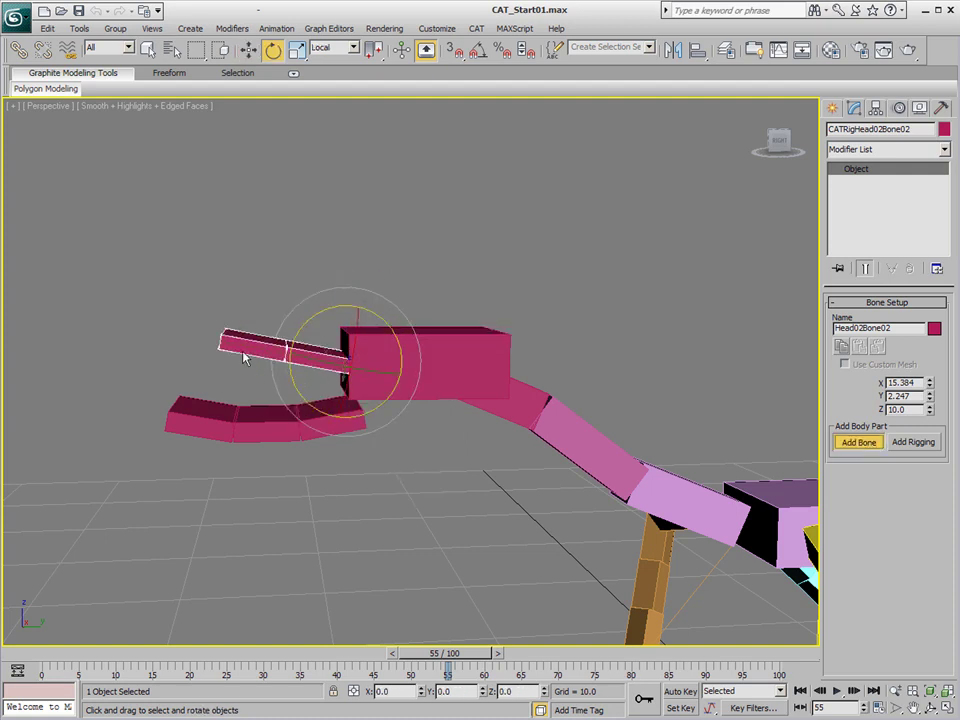
{"action": "left_click_drag", "start_coordinate": [317, 303], "coordinate": [320, 326]}
{"action": "left_click", "coordinate": [854, 446]}
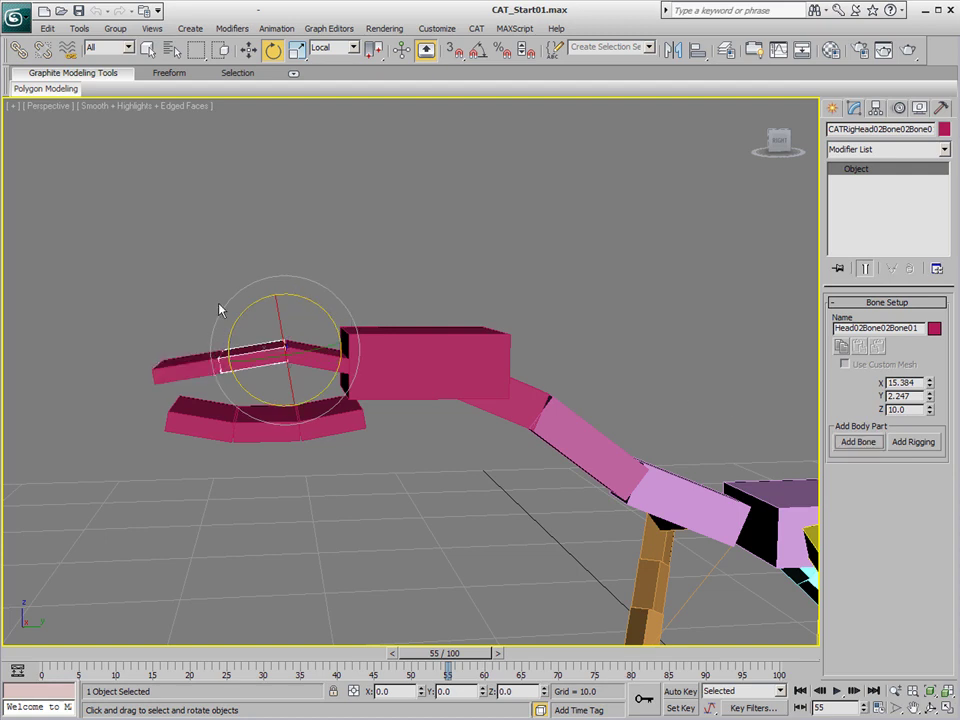
- Rotate the upper jaw's tip bone further downward and its base bone upward to open and arch the jaw
{"action": "left_click", "coordinate": [193, 369]}
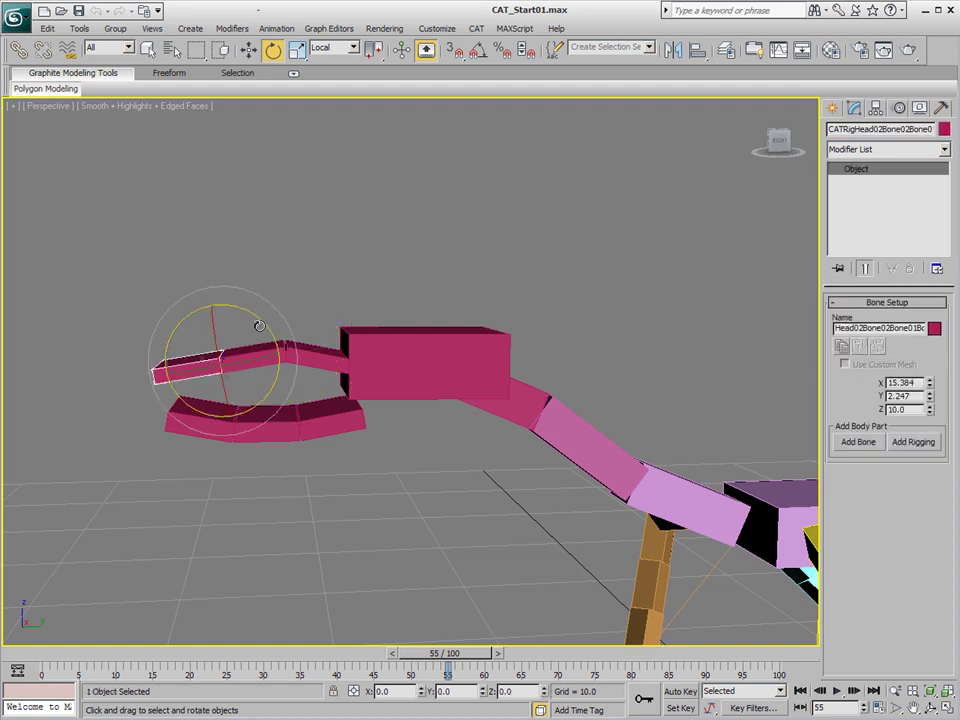
{"action": "left_click_drag", "start_coordinate": [259, 326], "coordinate": [247, 315]}
{"action": "left_click", "coordinate": [324, 354]}
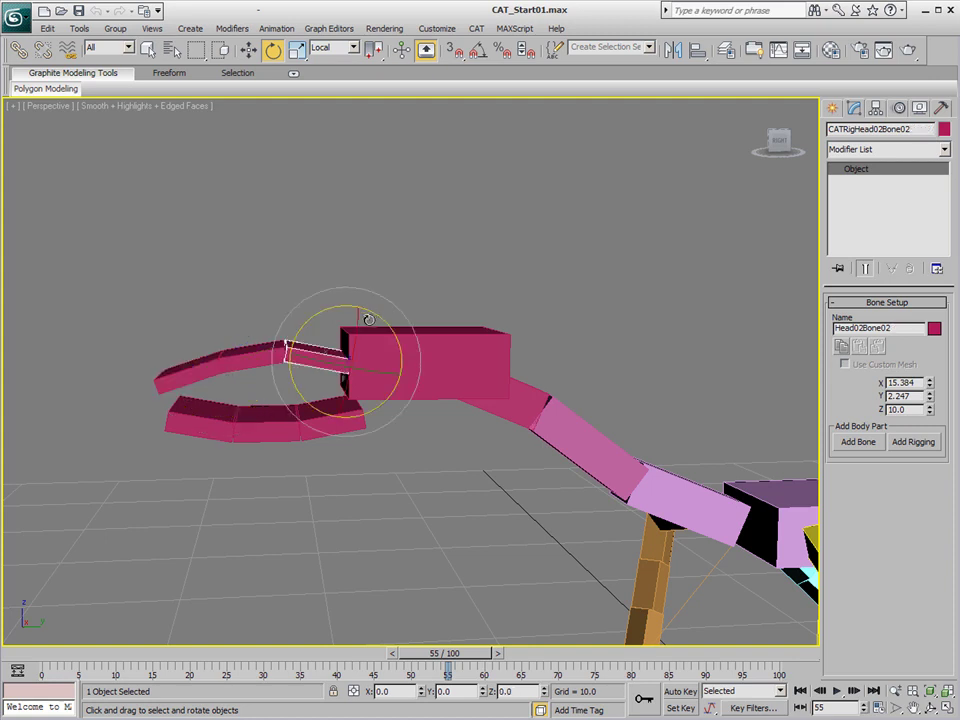
{"action": "mouse_move", "coordinate": [368, 319]}
{"action": "left_mouse_down"}
{"action": "mouse_move", "coordinate": [381, 317]}
{"action": "mouse_move", "coordinate": [364, 321]}
{"action": "left_mouse_up"}
{"action": "left_click", "coordinate": [450, 322]}
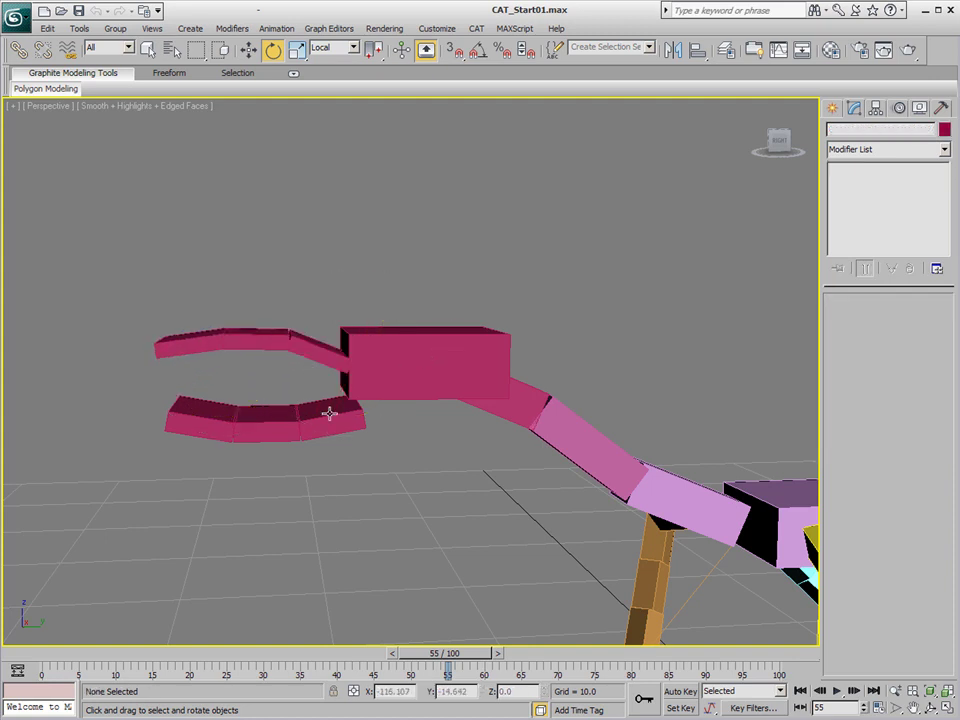
- Select the base bones of both jaws and move them slightly upward together
{"action": "left_click", "coordinate": [333, 416]}
{"action": "left_click", "coordinate": [308, 345], "text": "ctrl"}
{"action": "right_click", "coordinate": [329, 362]}
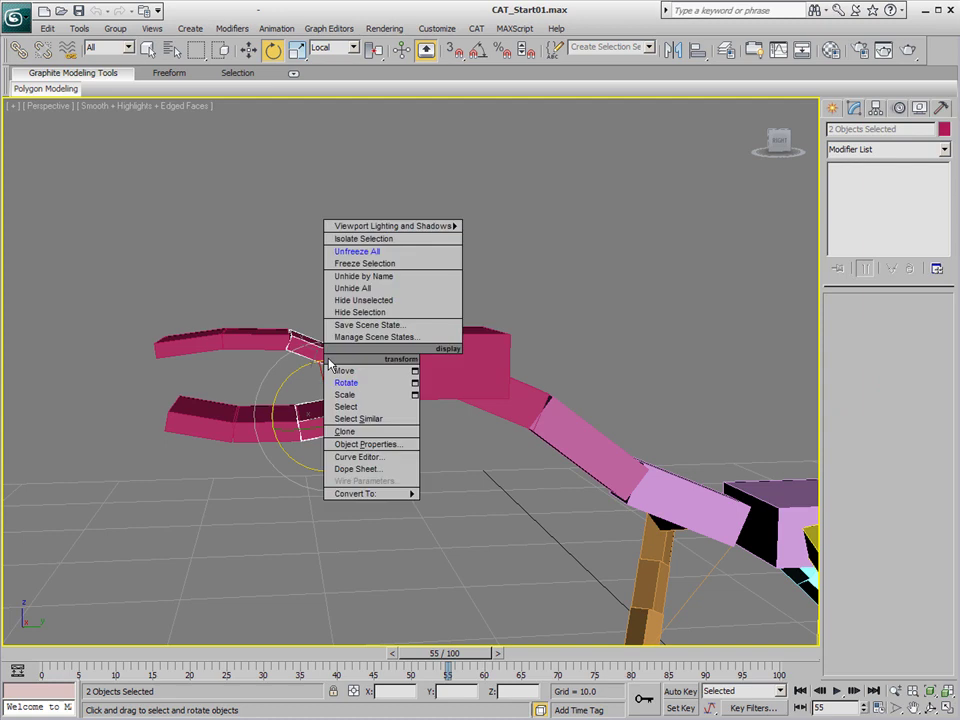
{"action": "left_click", "coordinate": [344, 370]}
{"action": "left_click_drag", "start_coordinate": [321, 333], "coordinate": [319, 315]}
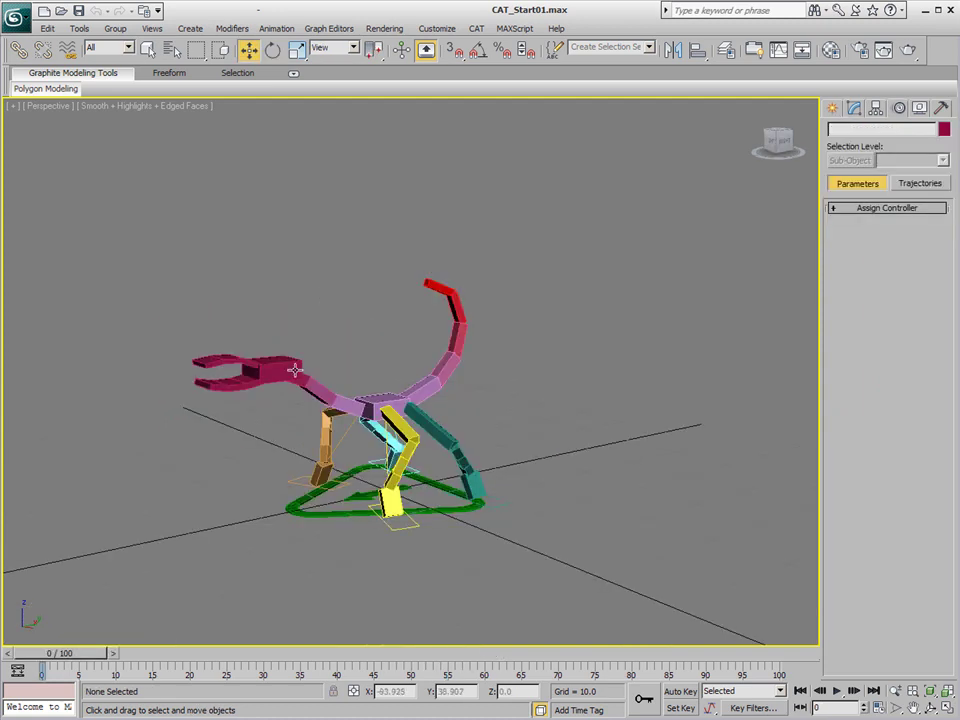
- Switch the rig from setup mode to animation mode and play the CATMotion walk
{"action": "left_click", "coordinate": [290, 368]}
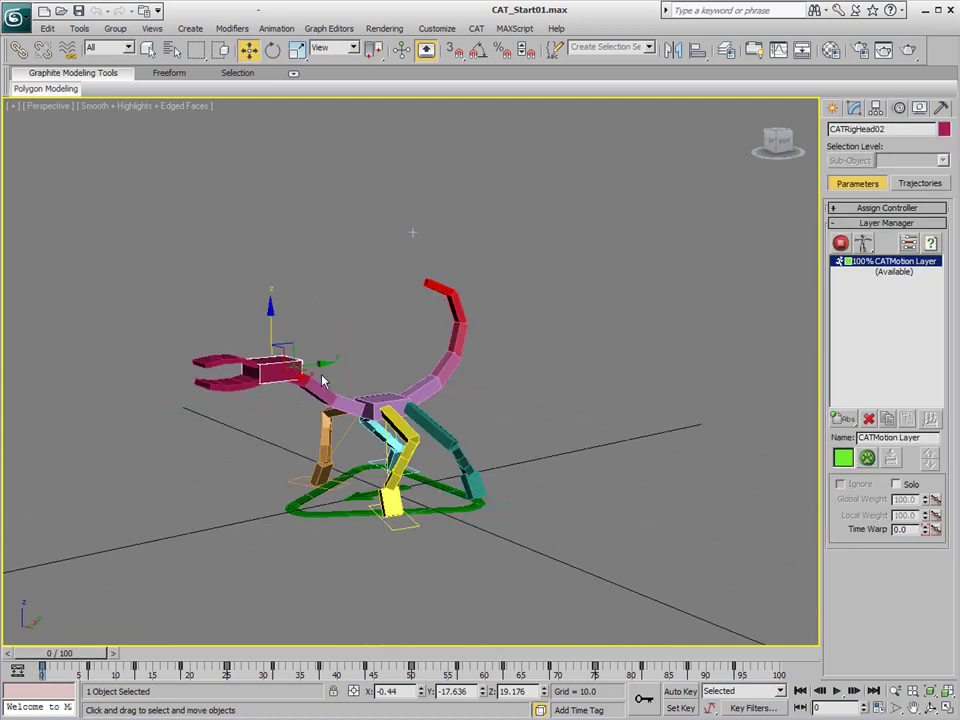
{"action": "left_click", "coordinate": [840, 243]}
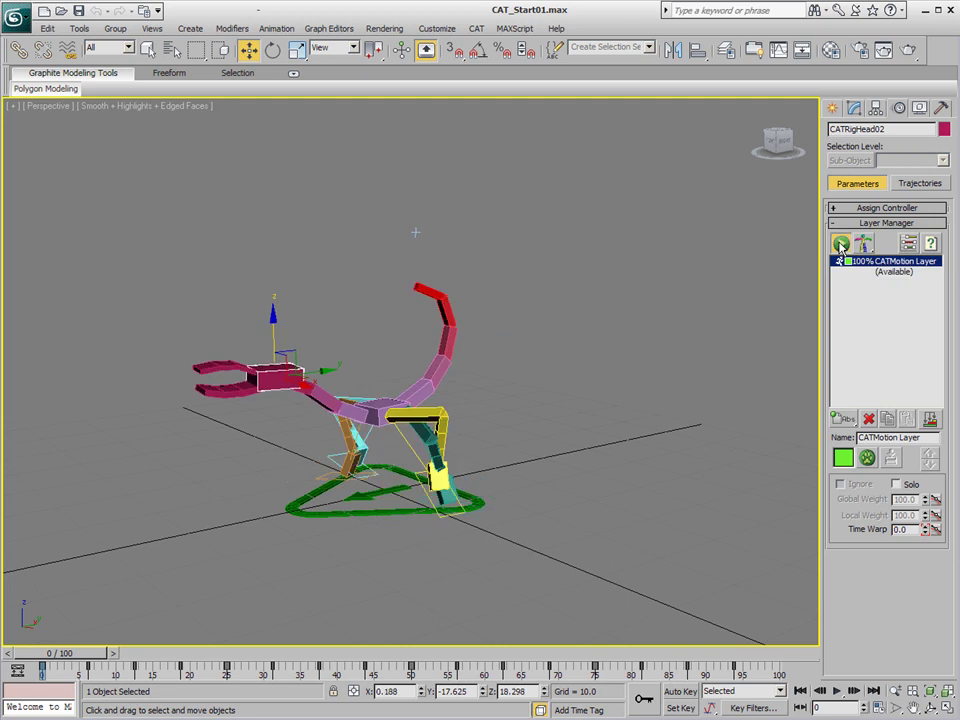
{"action": "left_click", "coordinate": [838, 691]}
{"action": "left_click", "coordinate": [839, 692]}
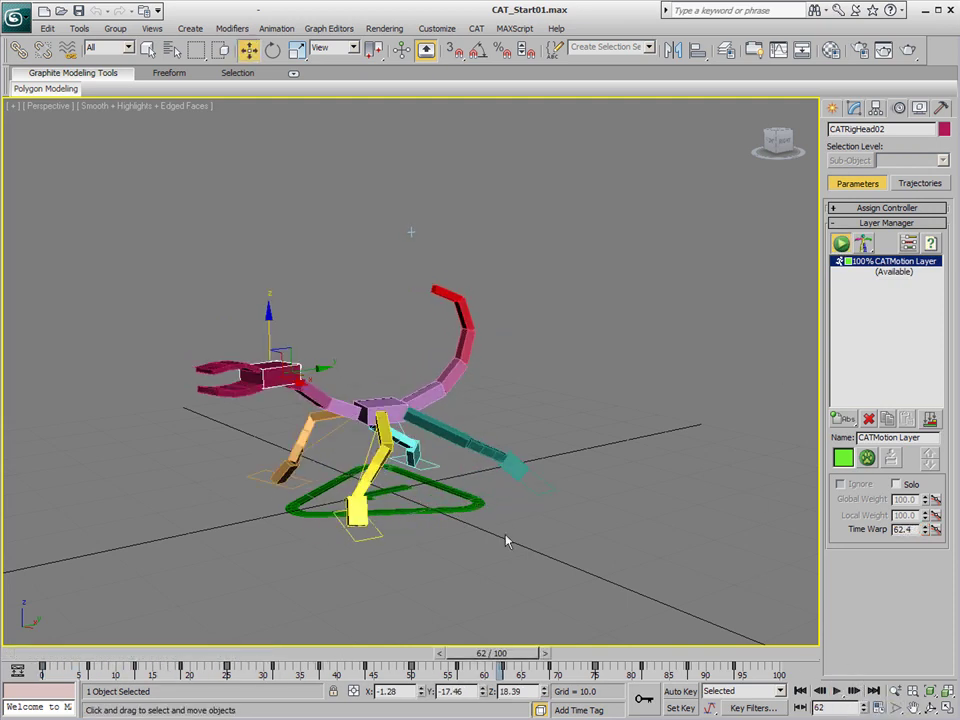
- Scrub the walk animation to frame 54 and examine the whole rig's pose up close
{"action": "left_click_drag", "start_coordinate": [519, 657], "coordinate": [465, 655]}
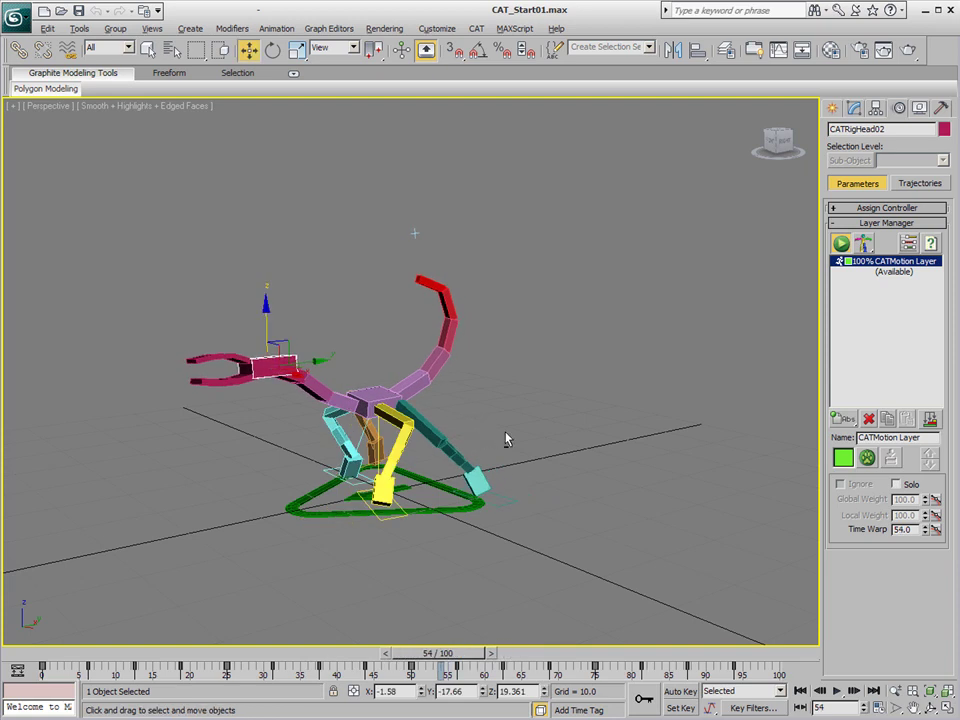
{"action": "scroll", "coordinate": [506, 440], "scroll_direction": "up", "scroll_amount": 2}
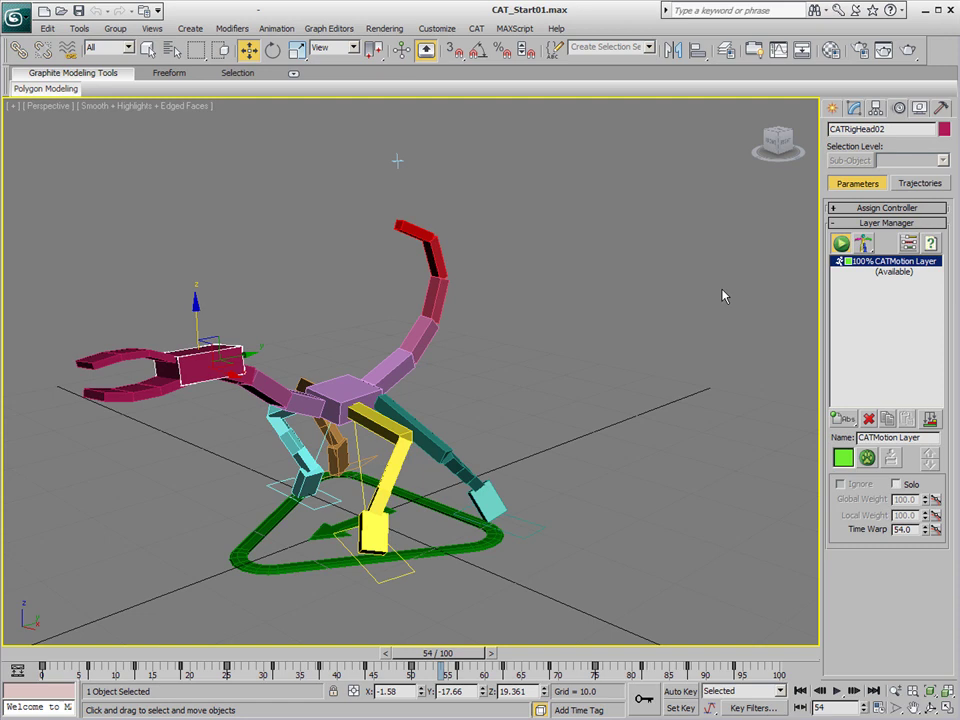
{"action": "middle_click_drag", "start_coordinate": [520, 411], "coordinate": [574, 408]}
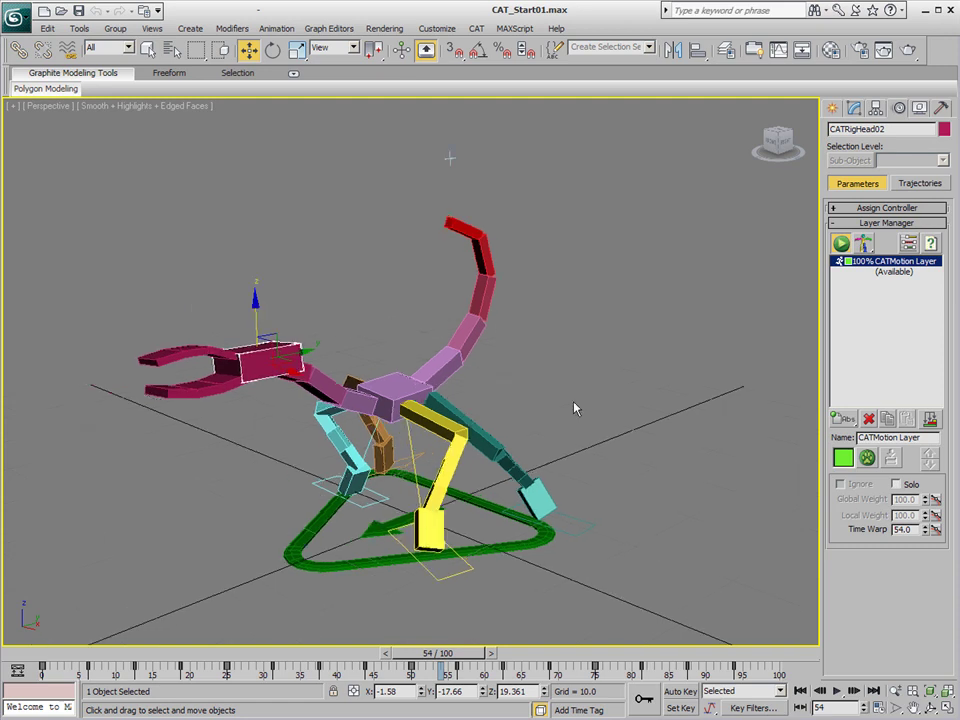